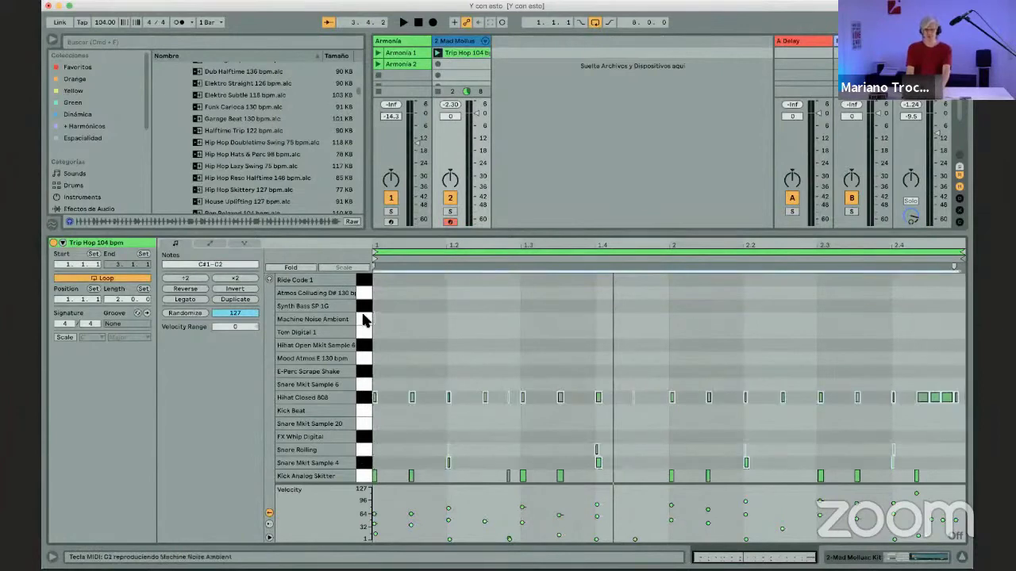
Step: Delete the selected hi-hat and snare notes from the Trip Hop 104 bpm clip, keeping the Kick Analog Skitter notes, and play it
key("Delete")
key("space")
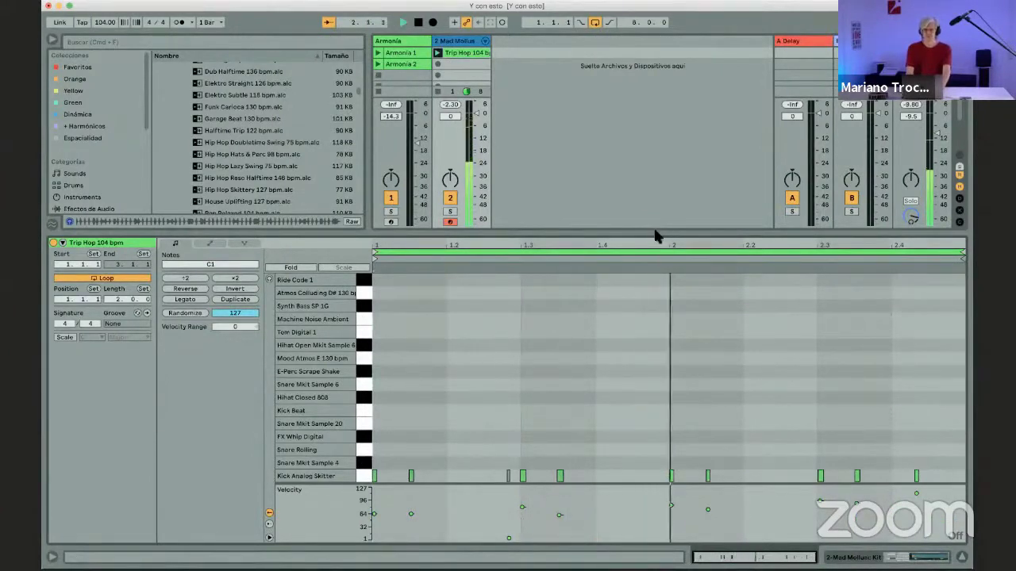
Step: Show the Mad Mollusc Kit's macro variations, and delete the Mad Mollusc drum track
double_click(449, 42)
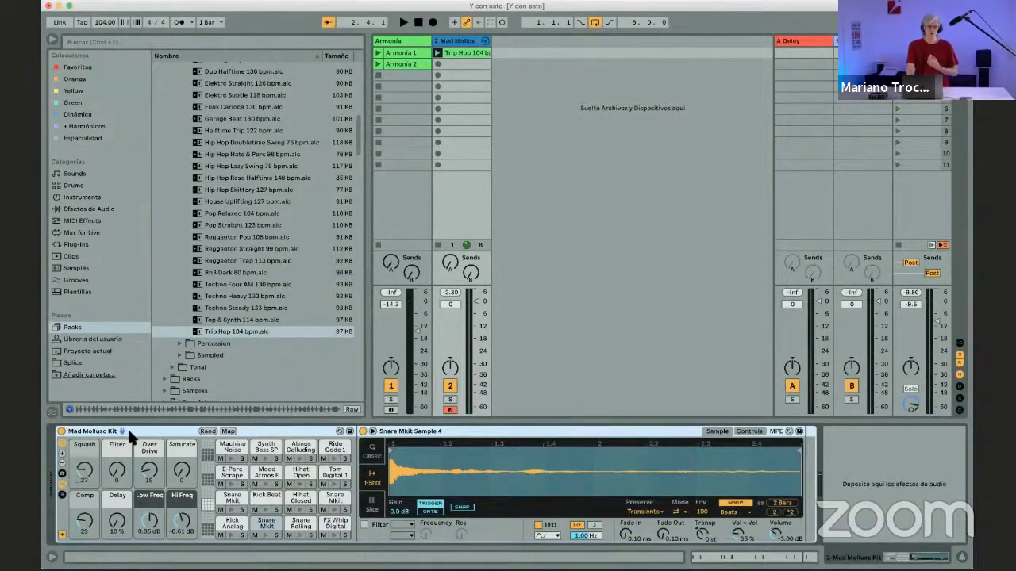
left_click(62, 474)
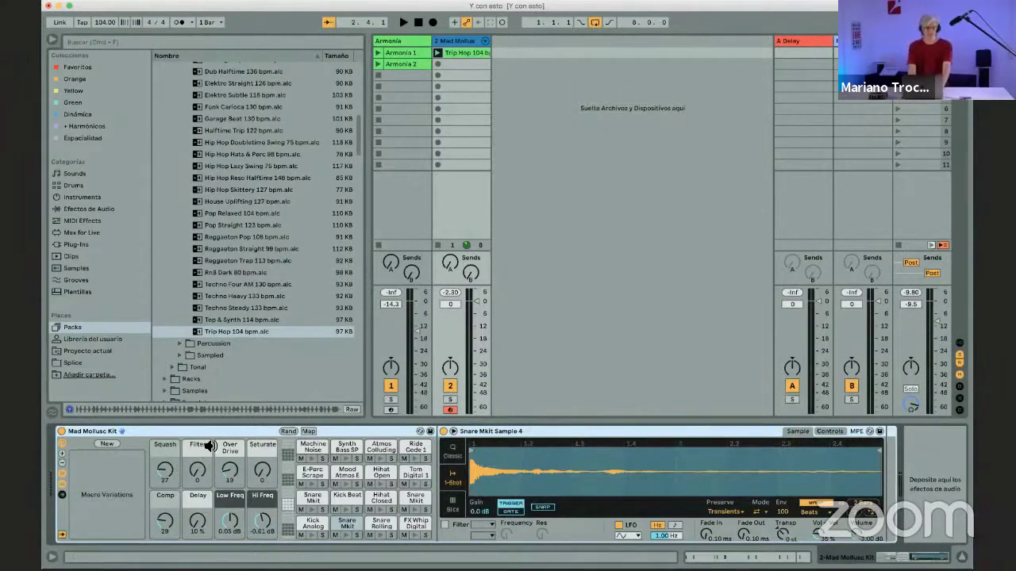
left_click(446, 40)
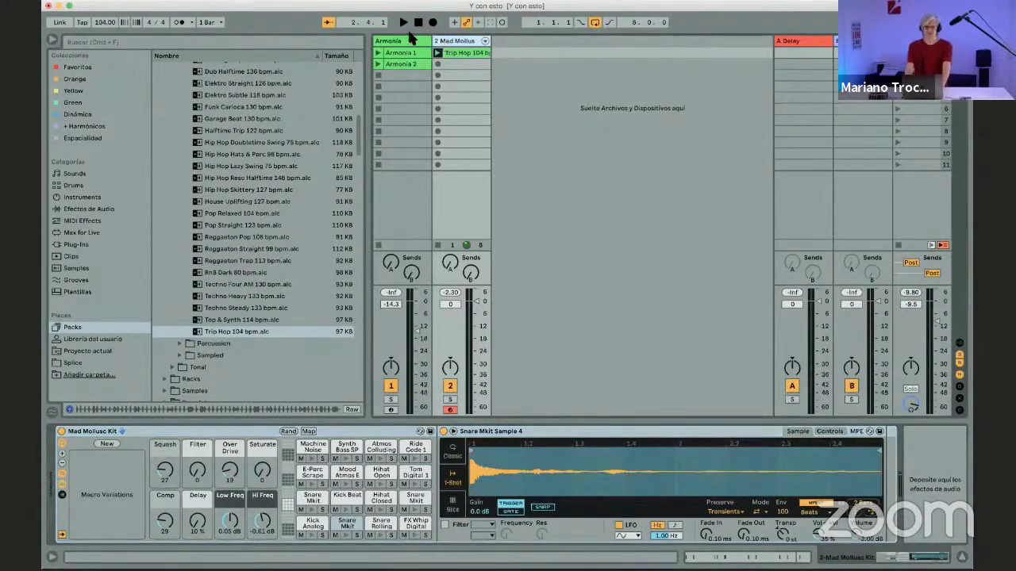
key("Delete")
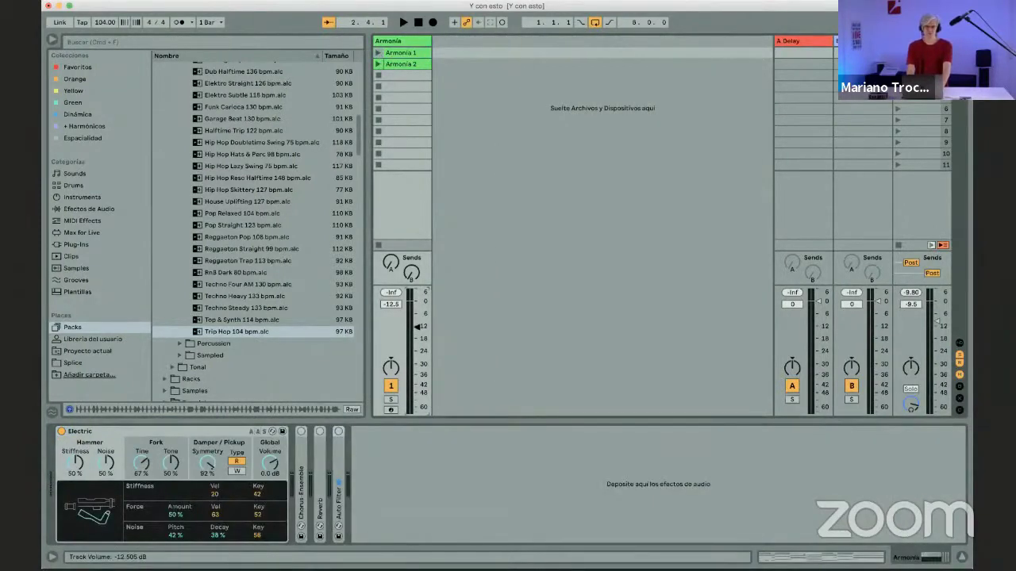
Step: Launch the Armonía 1 clip and reset the master volume to 0 dB
left_click(379, 52)
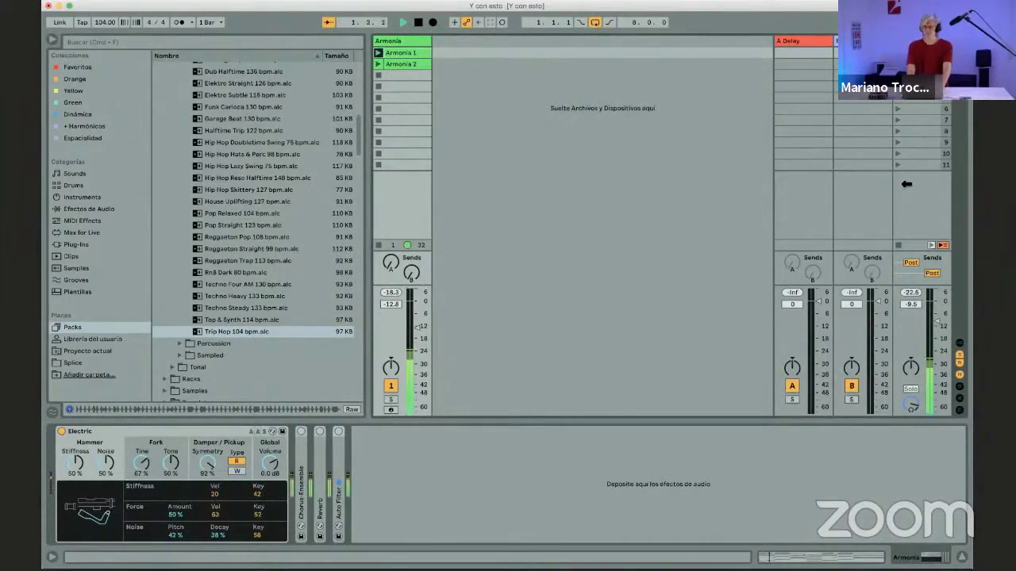
double_click(938, 319)
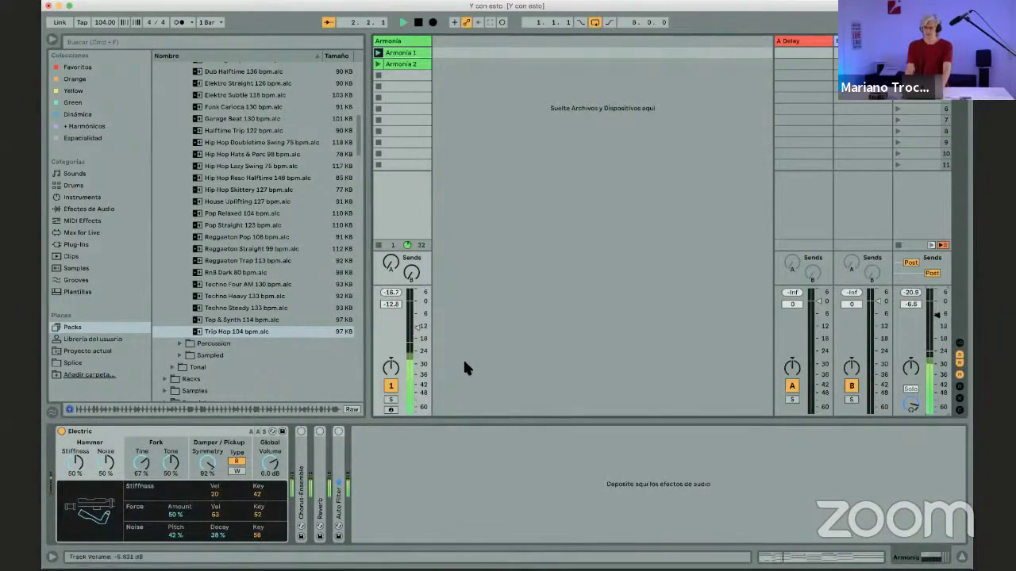
Step: Set the project tempo to 146 BPM
left_click(101, 23)
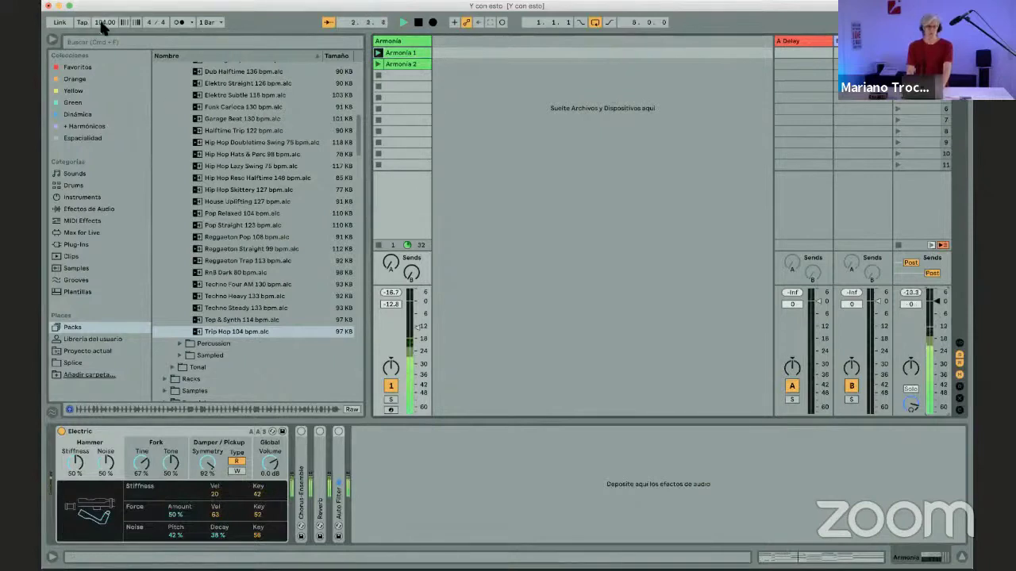
type("146")
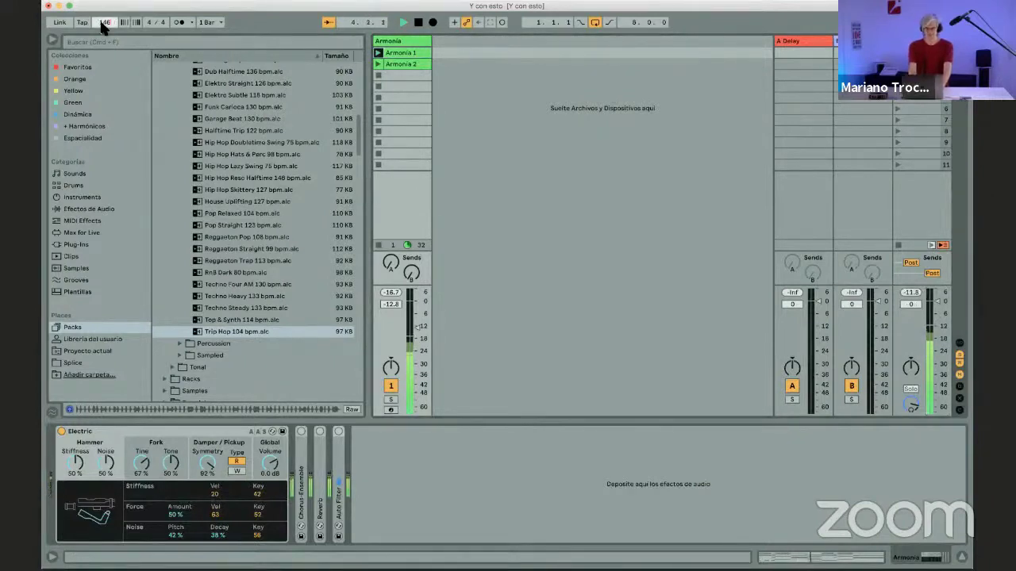
key("Return")
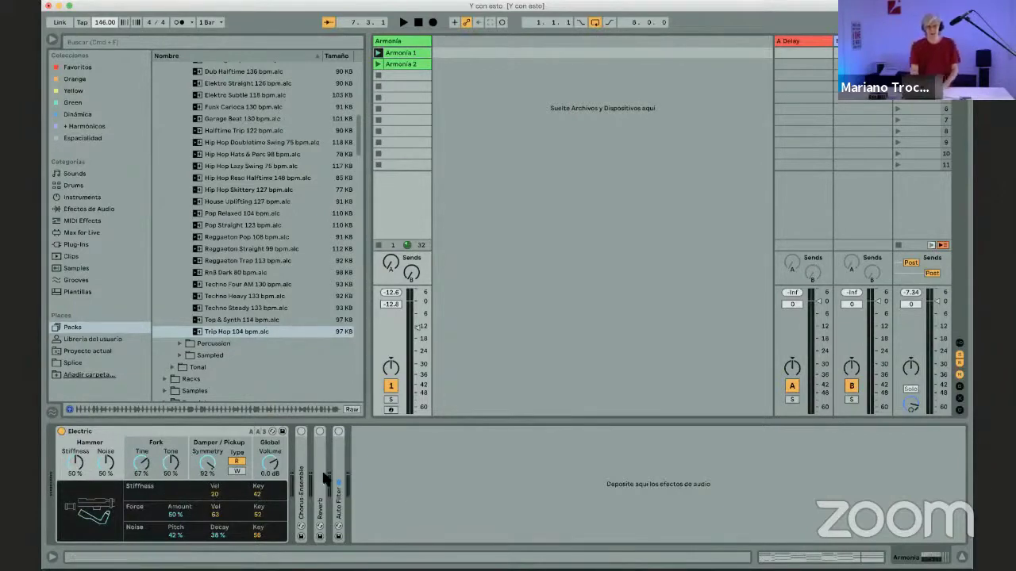
Step: Unfold and activate the Chorus-Ensemble on the Armonía track, and start playback
double_click(301, 458)
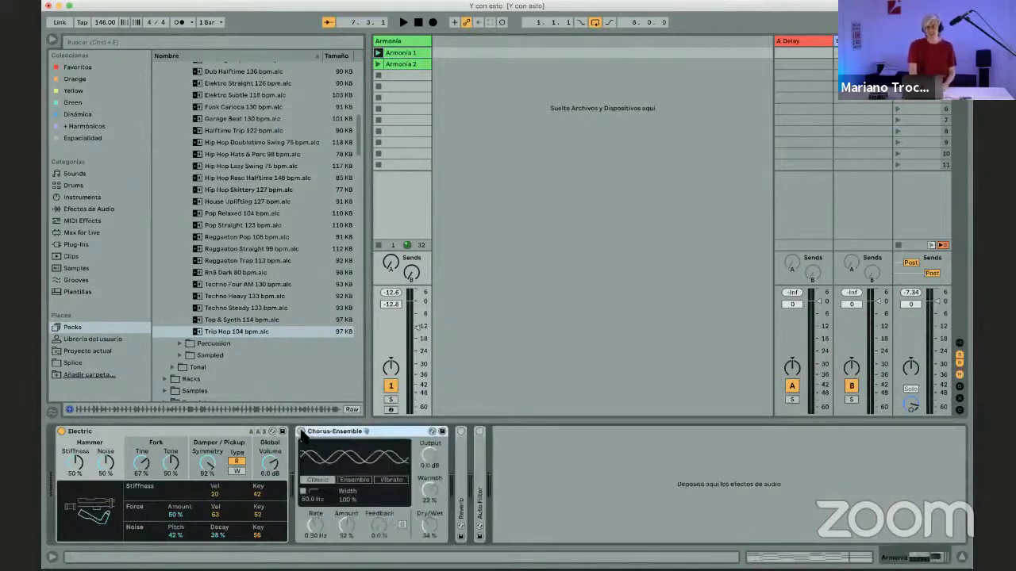
left_click(301, 432)
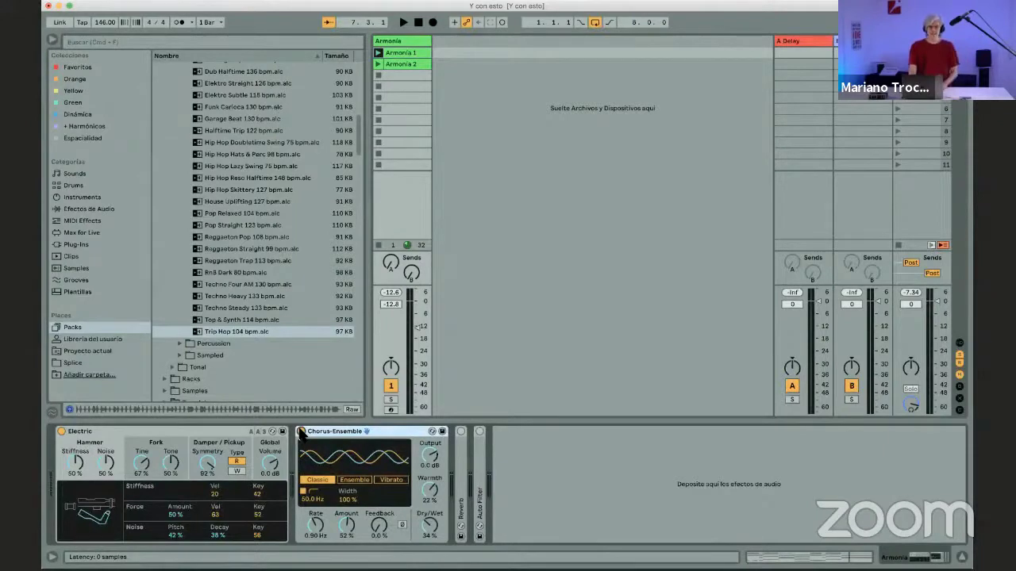
key("space")
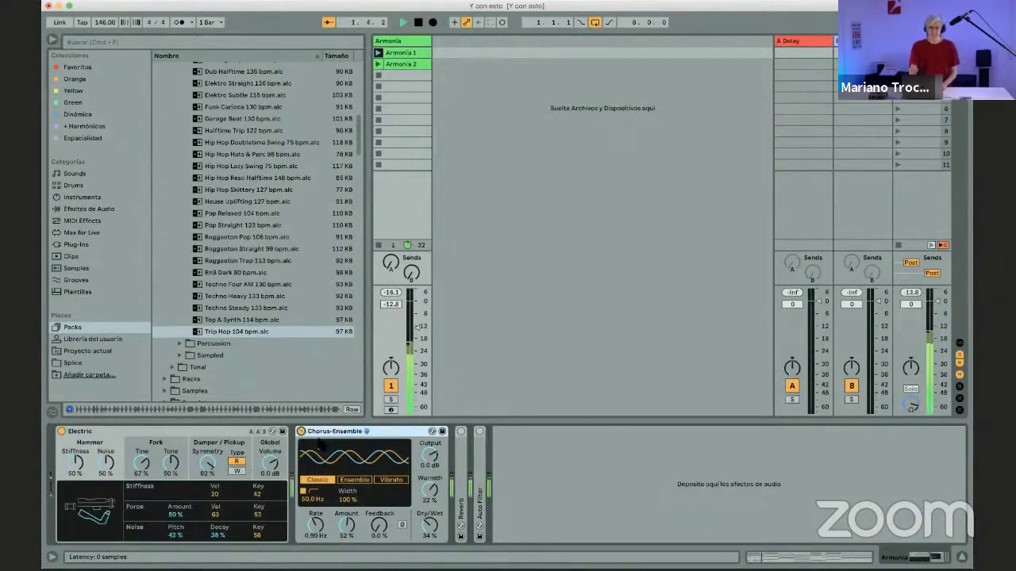
Step: Audition the chorus in Ensemble and Vibrato modes, and return it to Classic
left_click(354, 479)
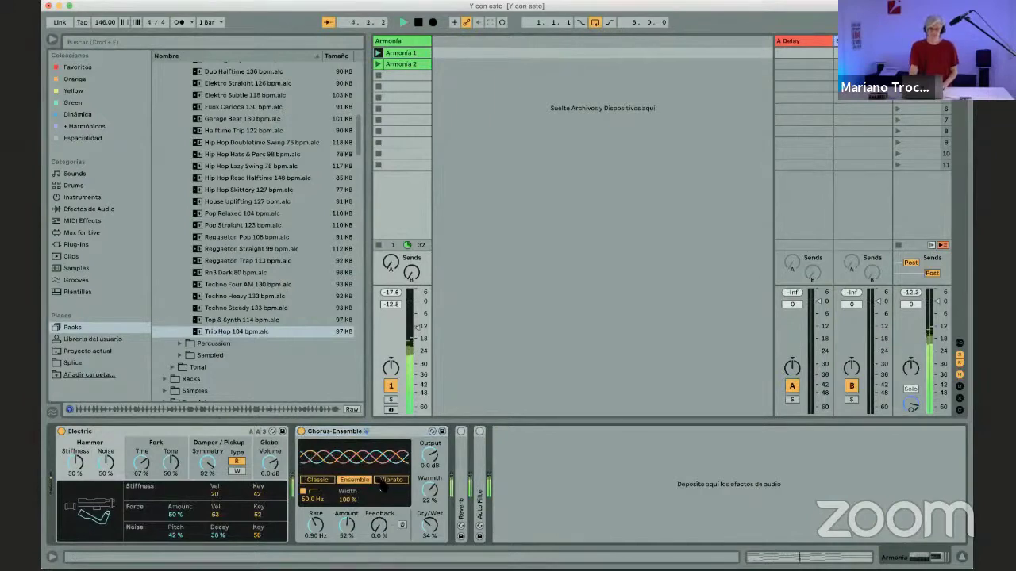
left_click(386, 481)
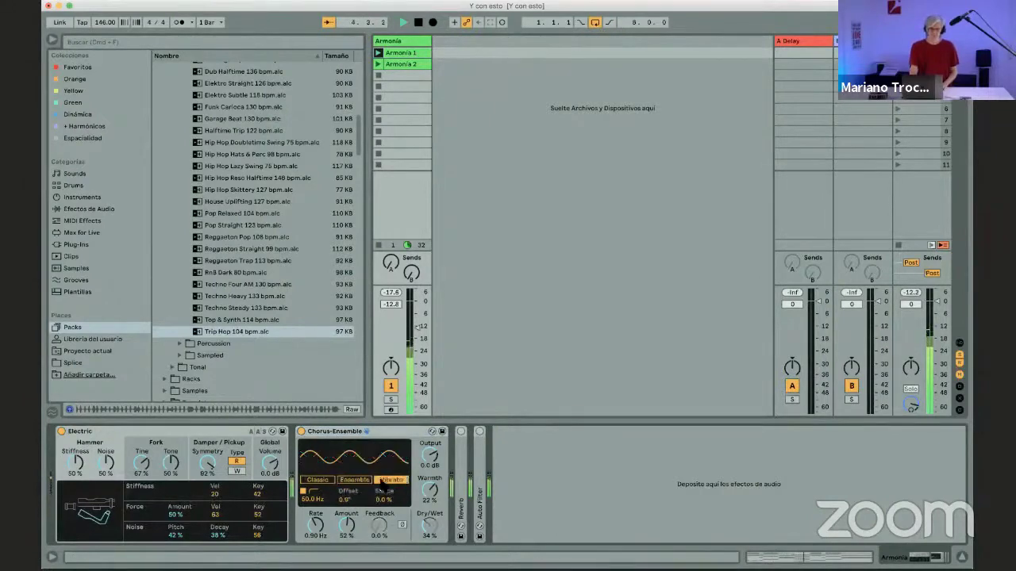
left_click(322, 480)
Step: Set the Chorus-Ensemble's amount to 59% and its rate to 4.78 Hz
left_click_drag(347, 528, 316, 503)
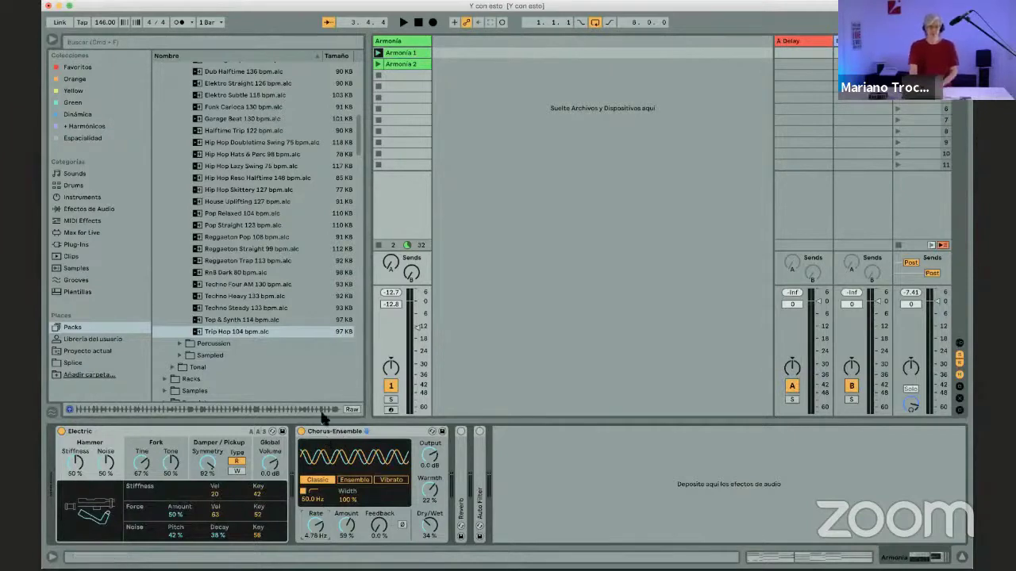
left_click(378, 431)
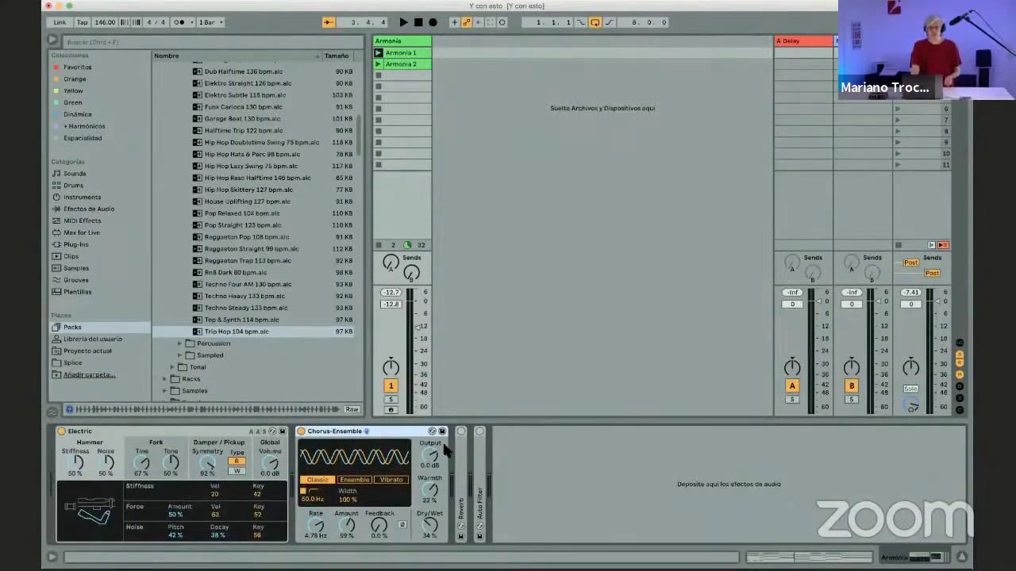
Step: Unfold the Reverb and Auto Filter on the Armonía track and make sure both are active
double_click(460, 496)
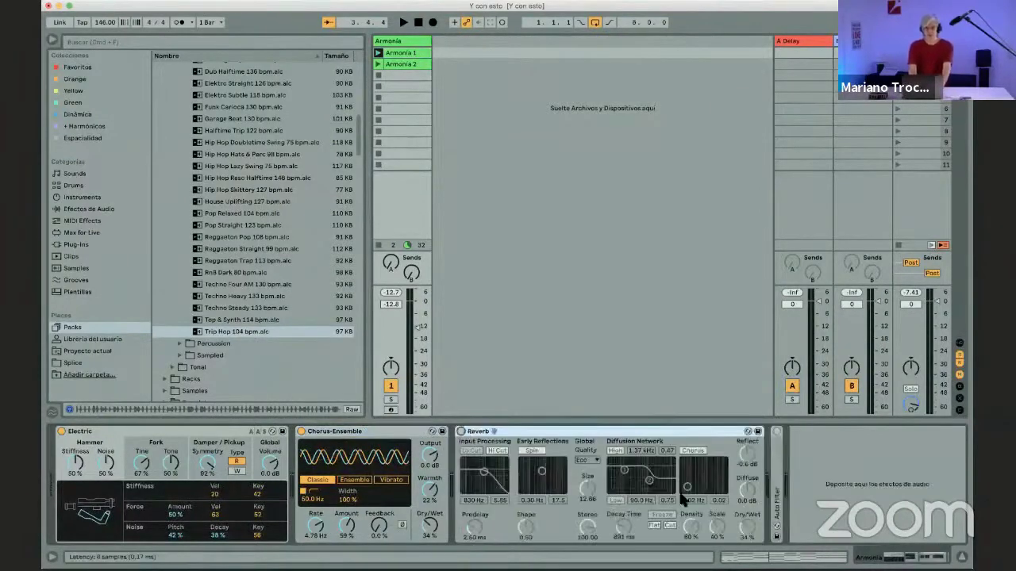
double_click(780, 501)
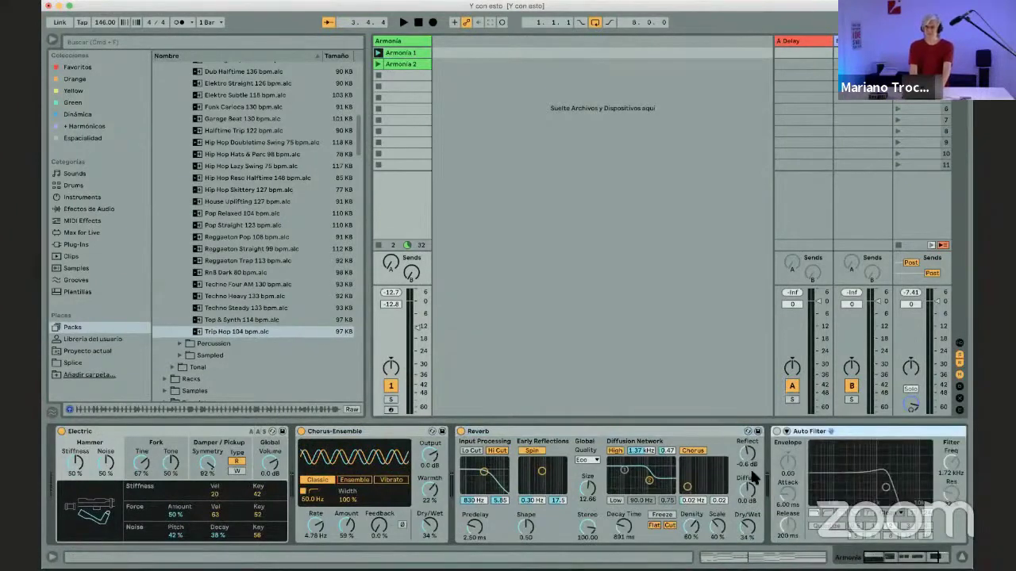
left_click(777, 432)
Step: Play the harmony and lower the Chorus-Ensemble's amount to 39%
key("space")
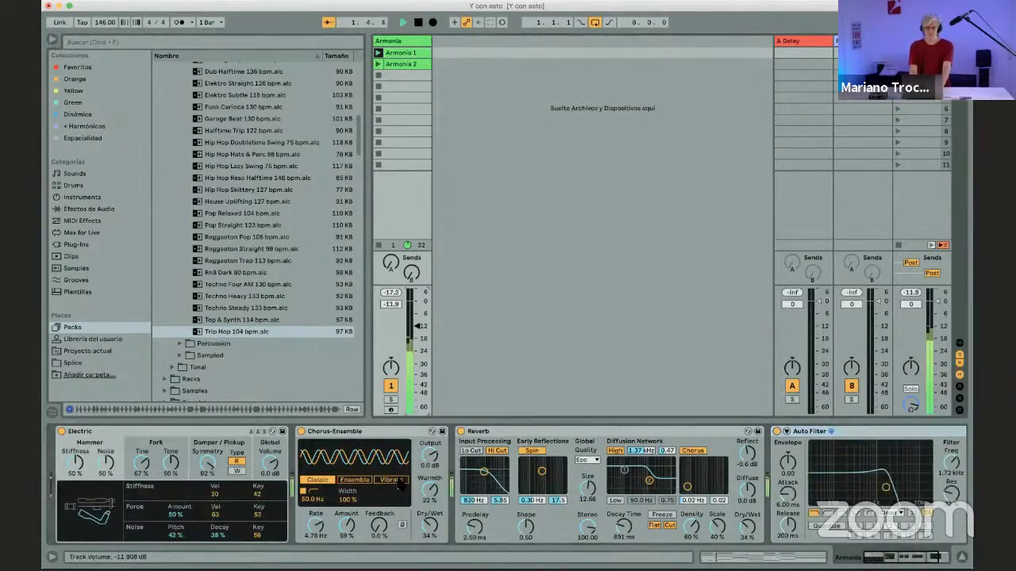
mouse_move(350, 527)
left_mouse_down()
mouse_move(350, 540)
mouse_move(347, 528)
left_mouse_up()
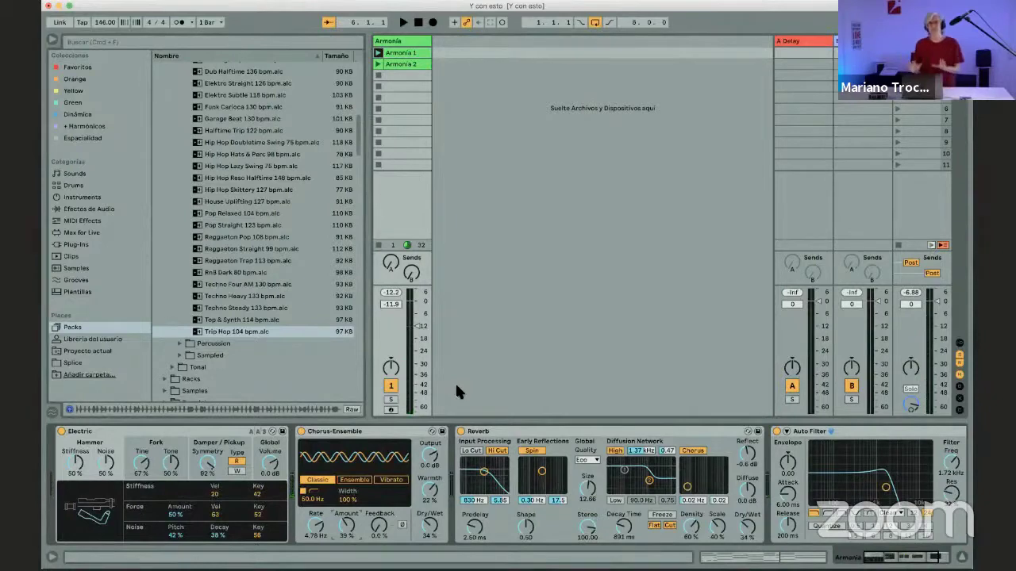
Step: Group the devices from Electric through Auto Filter into an Instrument Rack and show its macro controls
left_click(208, 434)
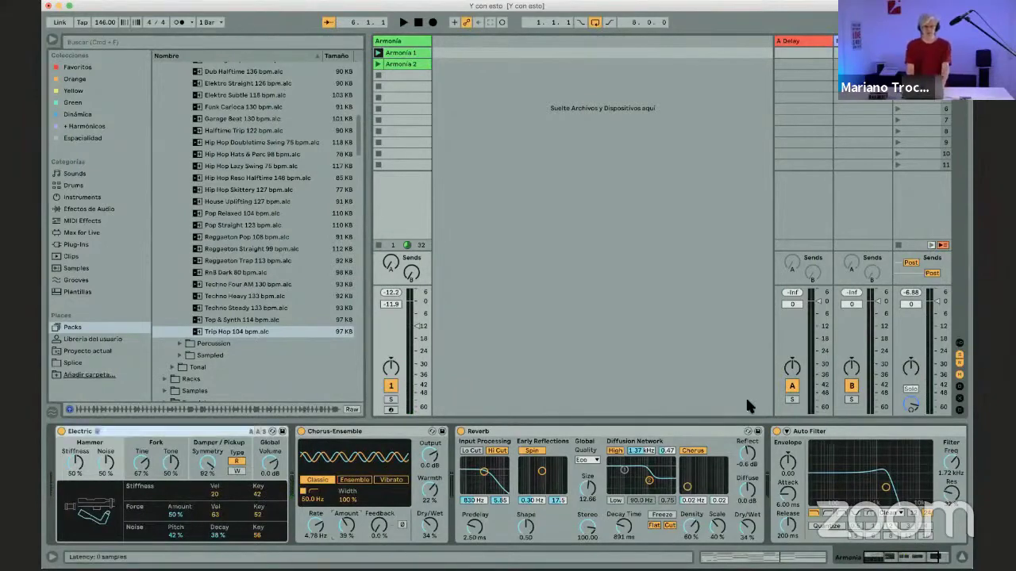
left_click(845, 431, "shift")
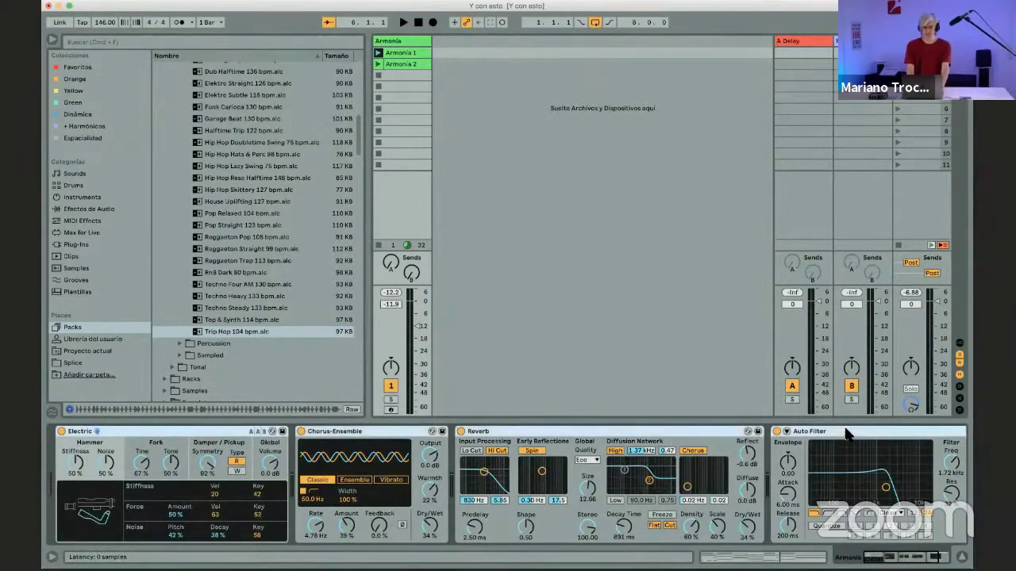
key("super+g")
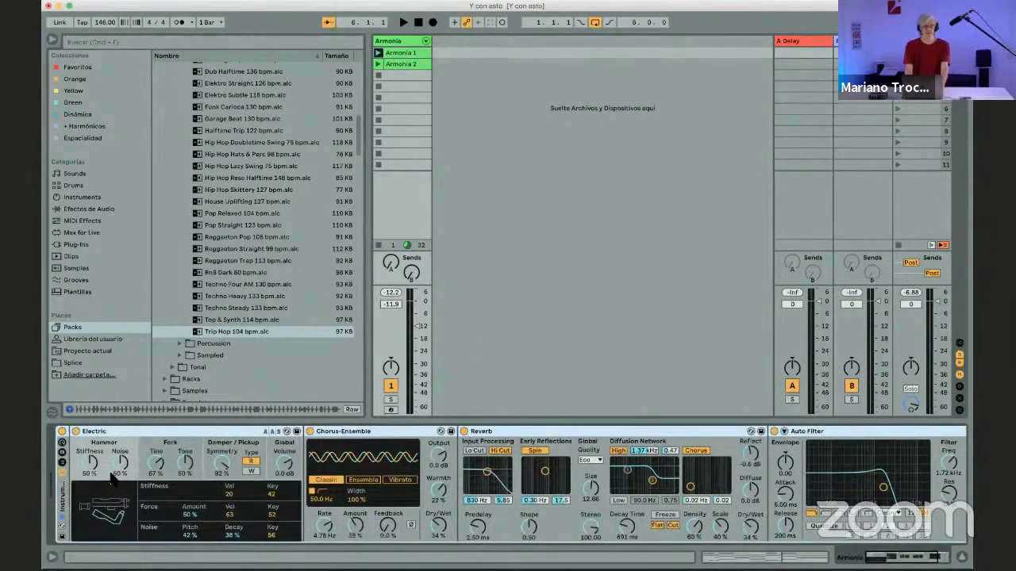
left_click(62, 443)
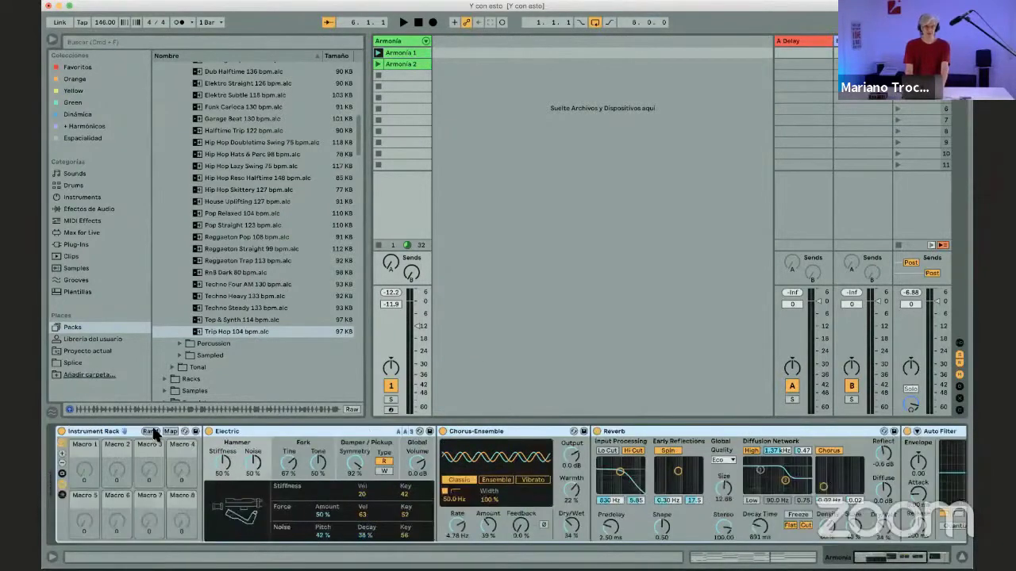
Step: Try reducing the rack to a single macro control and expanding it to 16
left_click(61, 463)
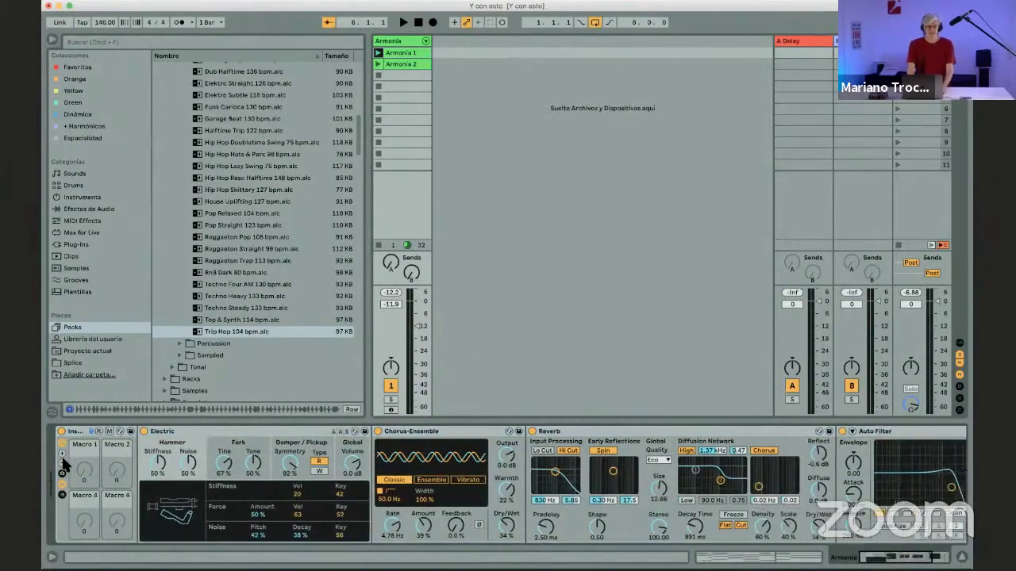
left_click(63, 461)
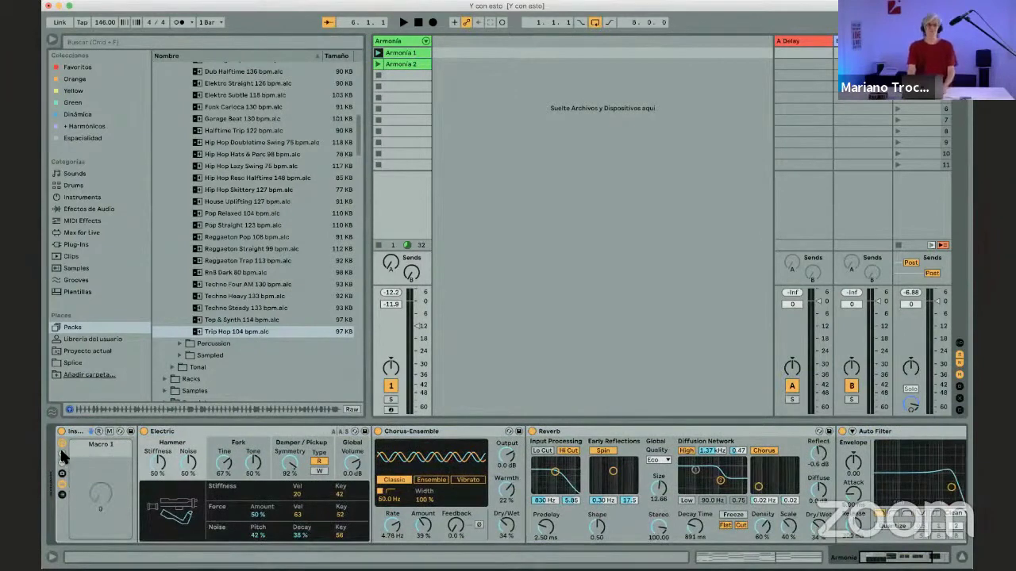
left_click(61, 452)
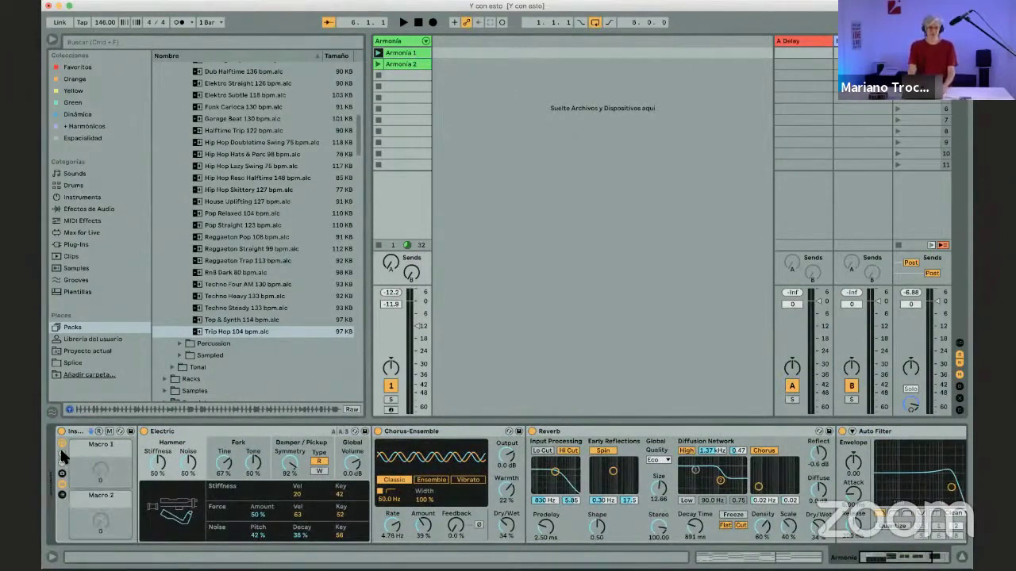
left_click(61, 452)
left_click(61, 453)
left_click(61, 452)
left_click(61, 452)
left_click(62, 452)
left_click(61, 453)
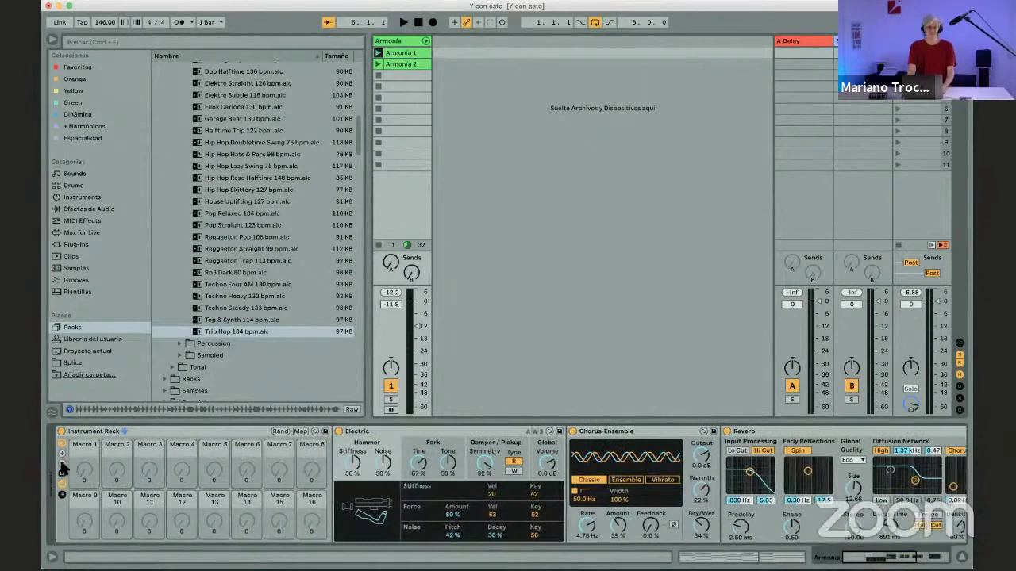
Step: Reduce the Instrument Rack to six macro controls
left_click(62, 464)
left_click(62, 465)
left_click(62, 464)
left_click(61, 464)
left_click(62, 464)
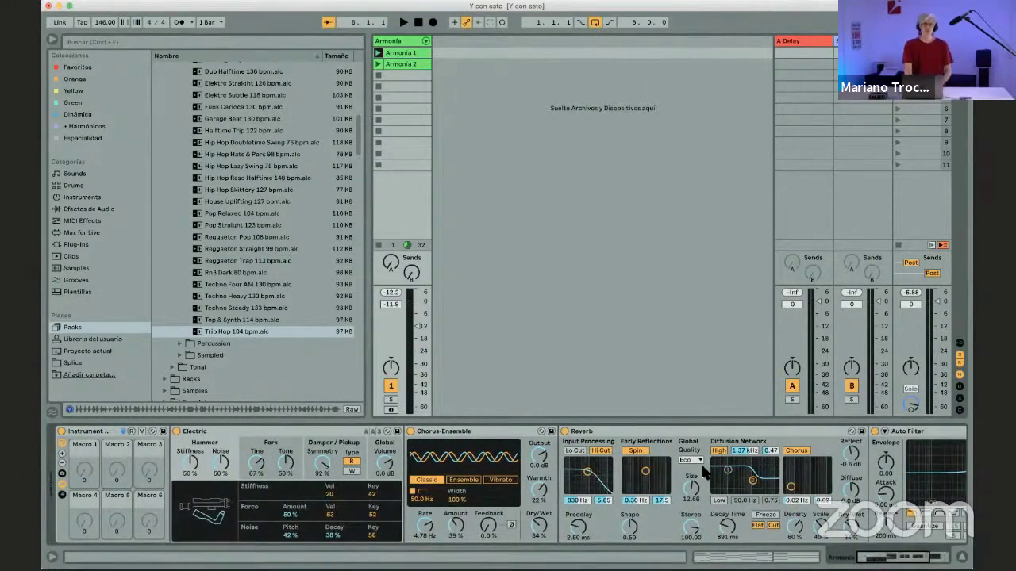
Step: Map the Chorus-Ensemble's Amount to Macro 1 of the Instrument Rack
scroll(705, 472, "right", 5)
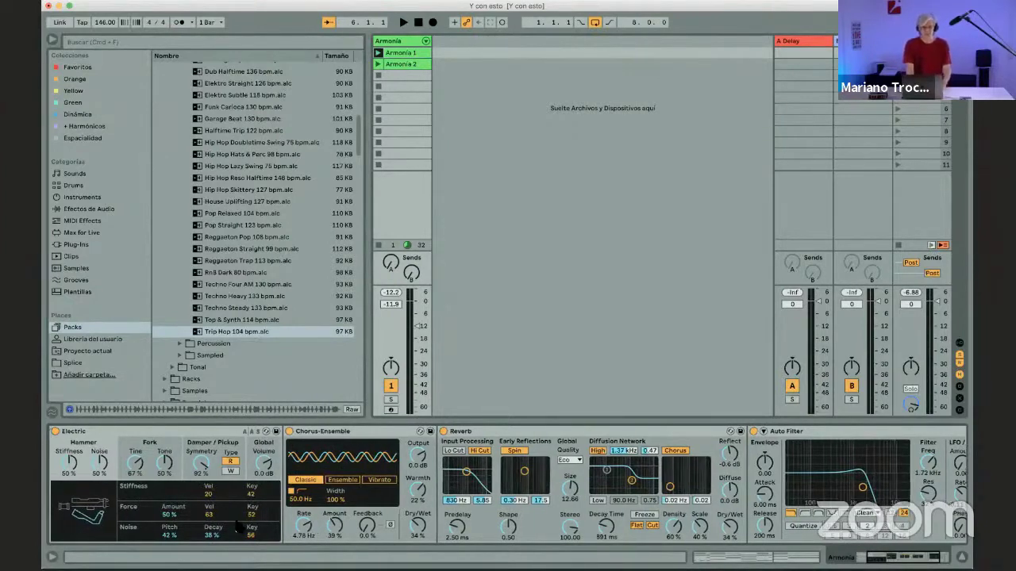
scroll(357, 524, "left", 5)
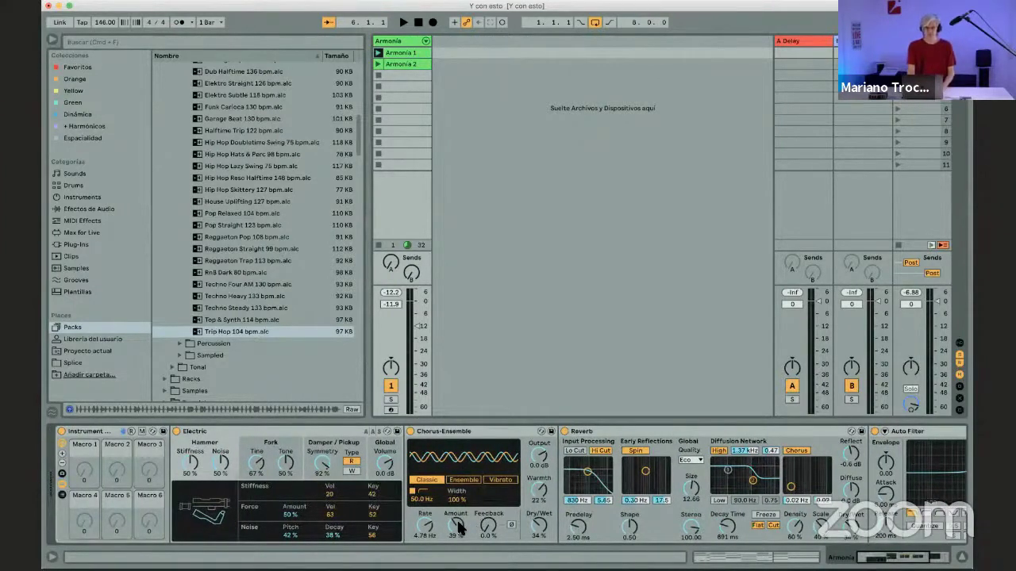
right_click(458, 526)
left_click(505, 381)
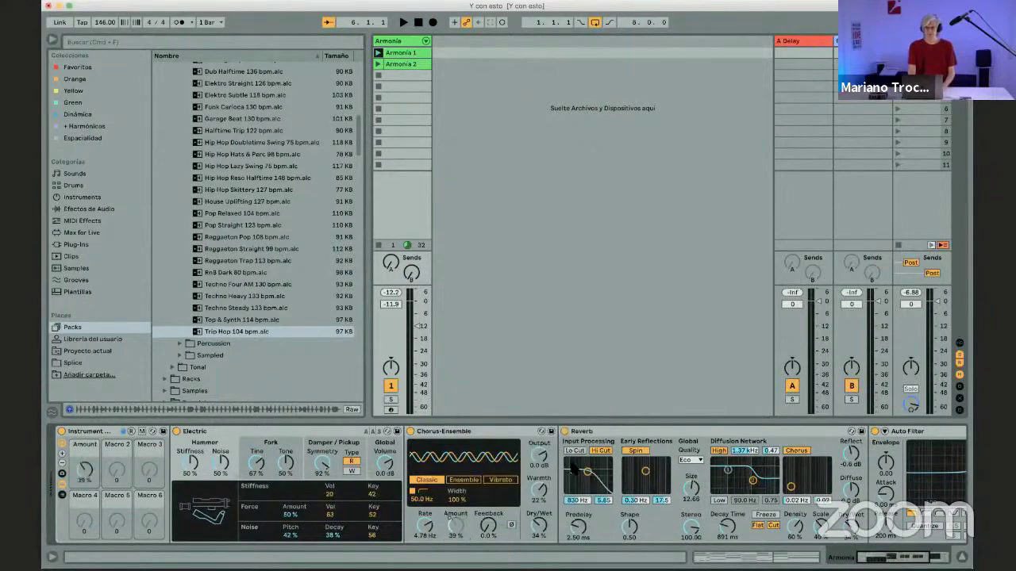
Step: Map the Auto Filter's filter frequency to Macro 2 of the Instrument Rack
scroll(805, 470, "right", 10)
right_click(815, 468)
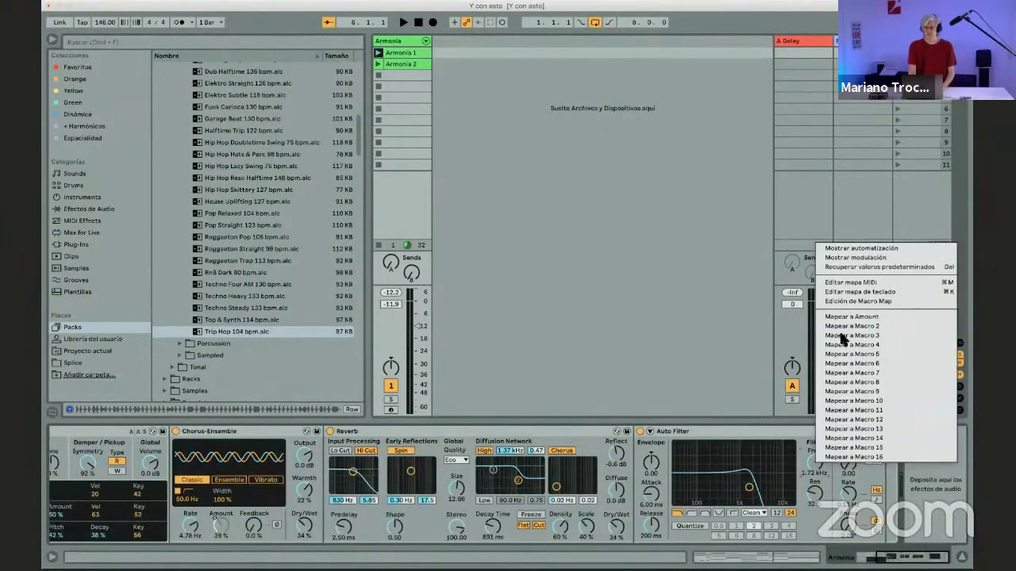
left_click(849, 326)
scroll(500, 474, "left", 1)
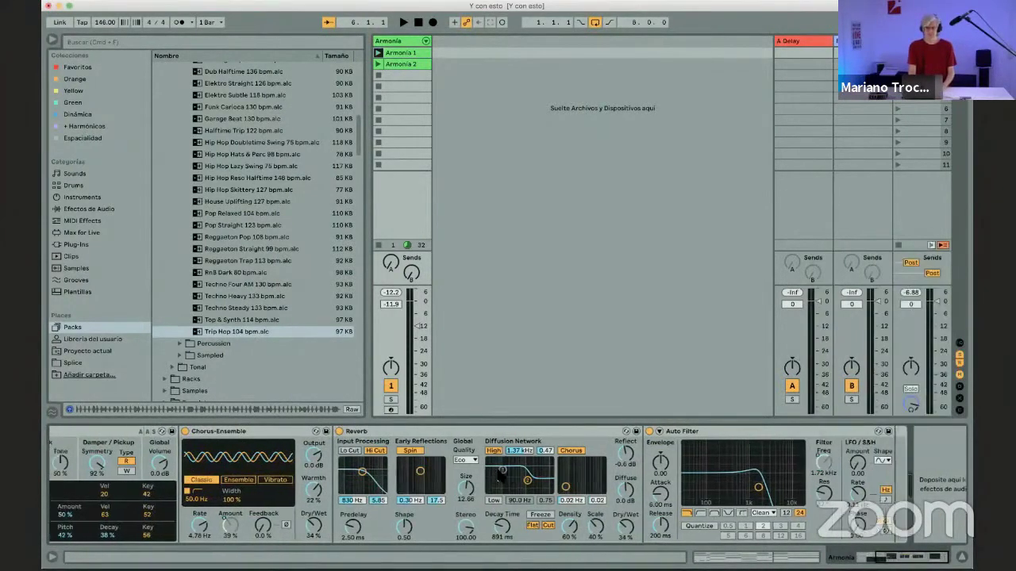
Step: Play the Armonía clip, set the rack's Amount macro to 30 % and Frequency macro to 273 Hz, and store them as a macro variation
scroll(109, 437, "left", 10)
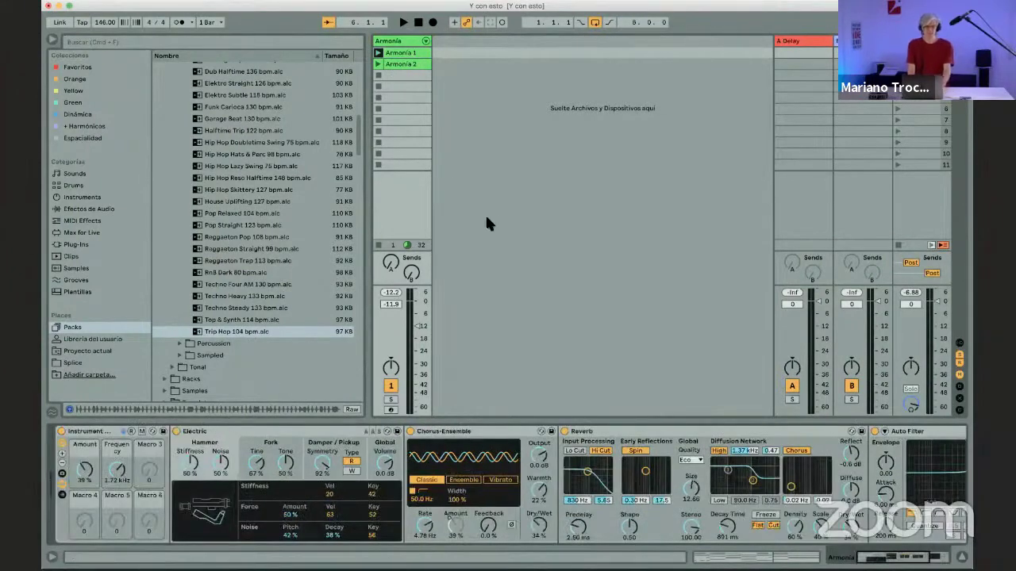
key("space")
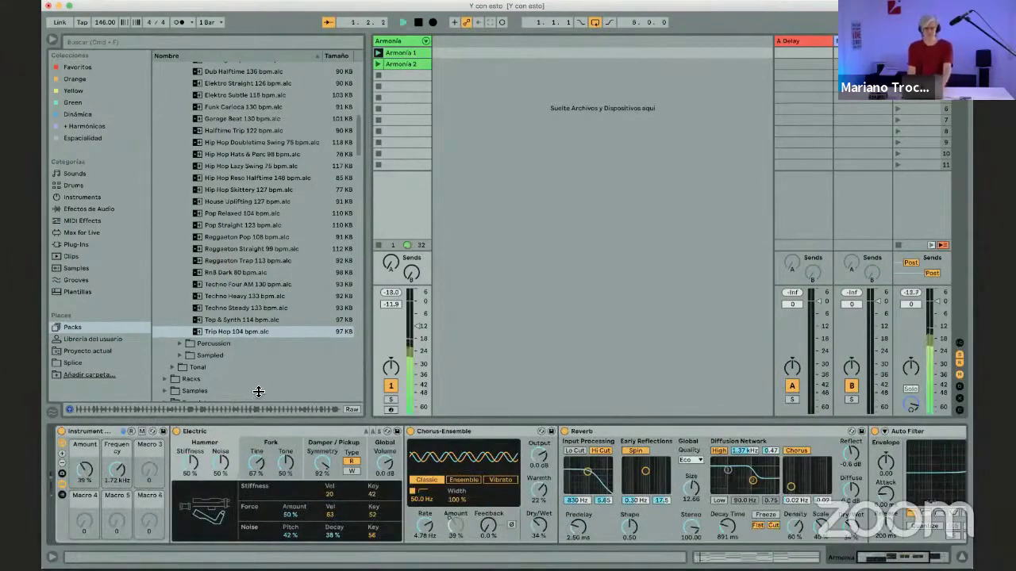
mouse_move(93, 473)
left_mouse_down()
mouse_move(93, 491)
mouse_move(117, 479)
mouse_move(116, 494)
mouse_move(115, 477)
mouse_move(86, 472)
left_mouse_up()
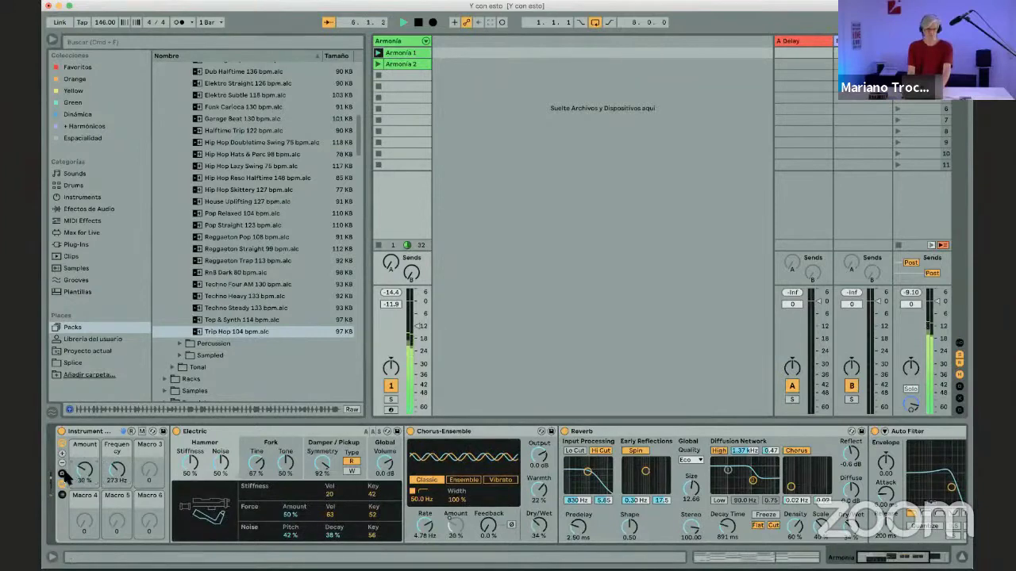
left_click(63, 474)
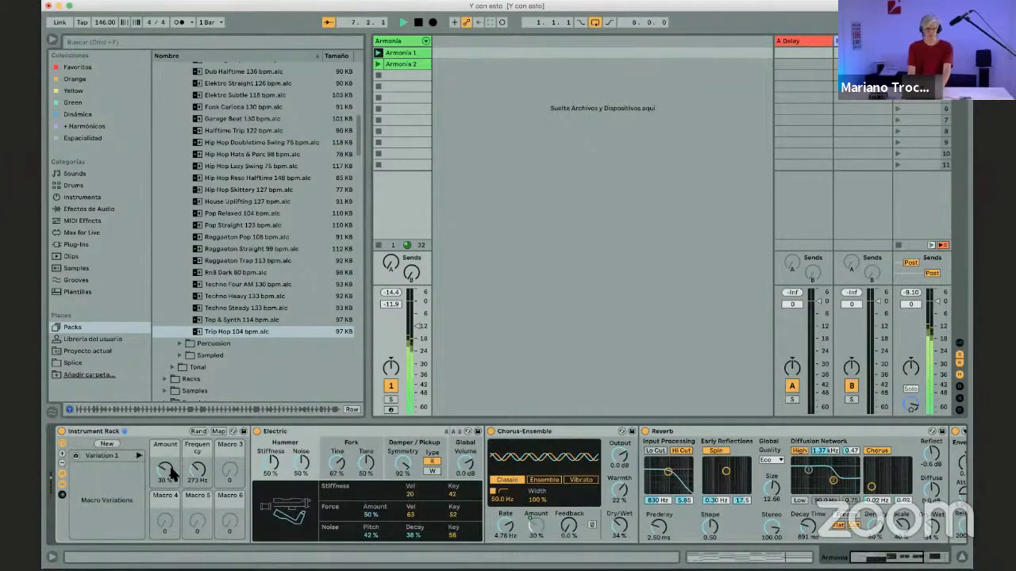
Step: Store two more macro variations, one with Amount 41 % and Frequency 959 Hz, the other with 51 % and 1.62 kHz
left_click(172, 474)
left_click_drag(172, 474, 197, 462)
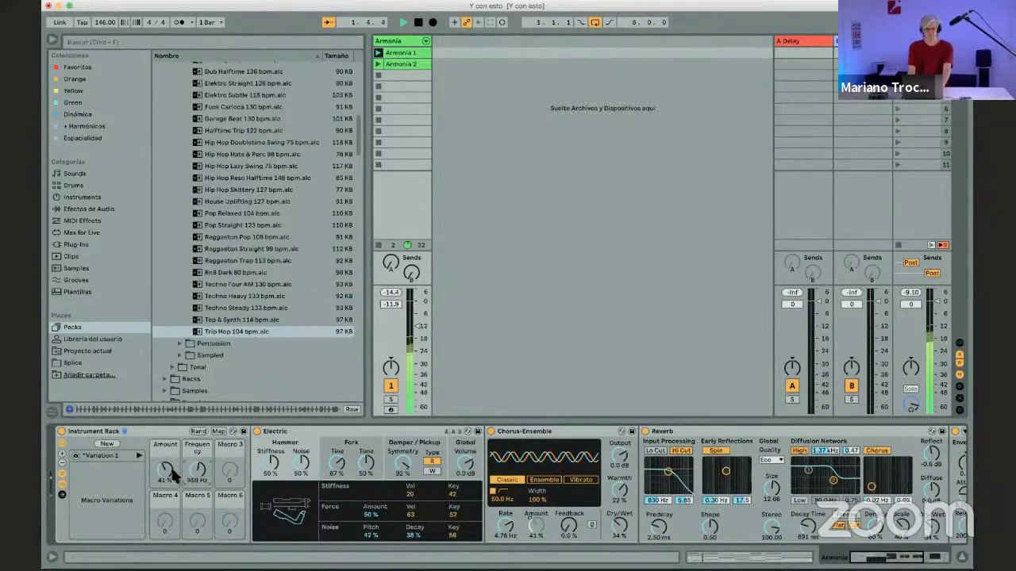
left_click(109, 443)
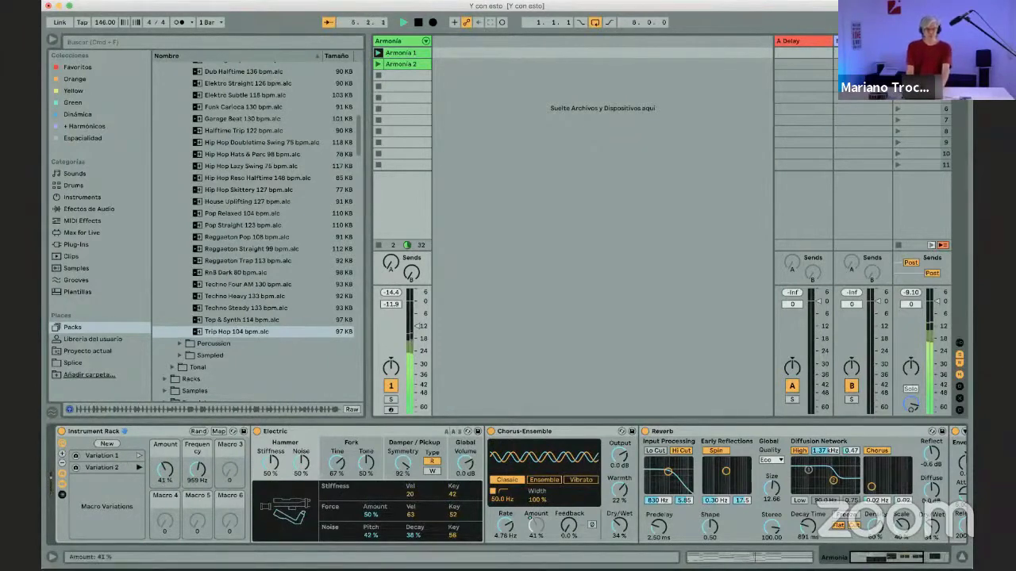
mouse_move(165, 470)
left_mouse_down()
mouse_move(165, 459)
mouse_move(195, 459)
mouse_move(170, 465)
left_mouse_up()
left_click(111, 444)
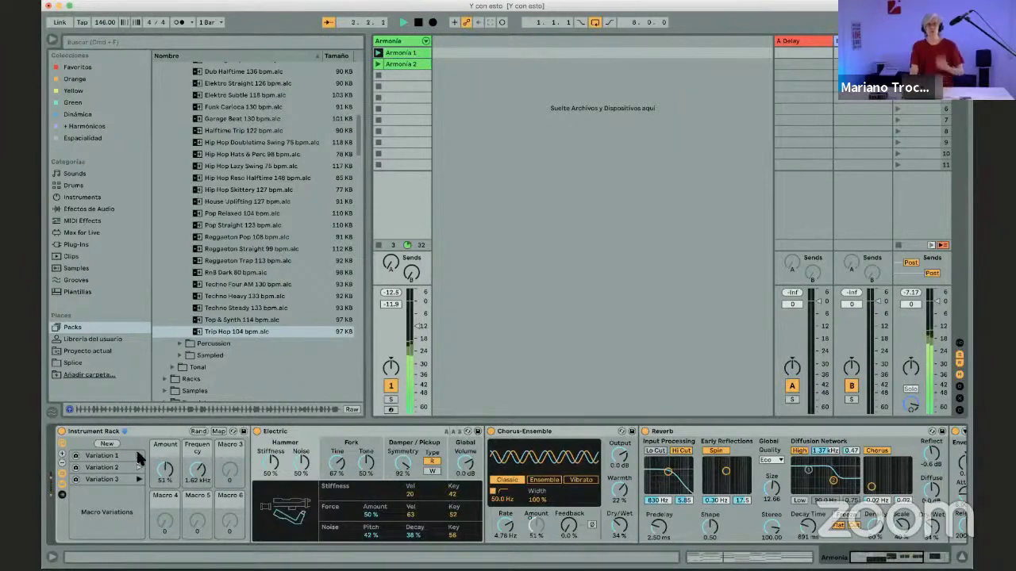
Step: Recall Variation 1, Variation 2 and Variation 3 in turn to compare their sound
left_click(139, 456)
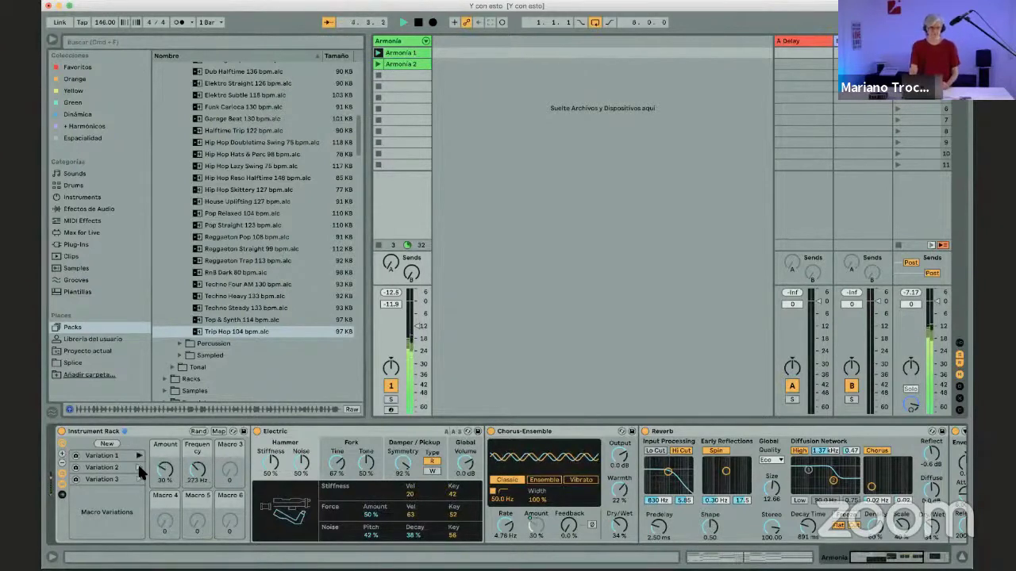
left_click(139, 468)
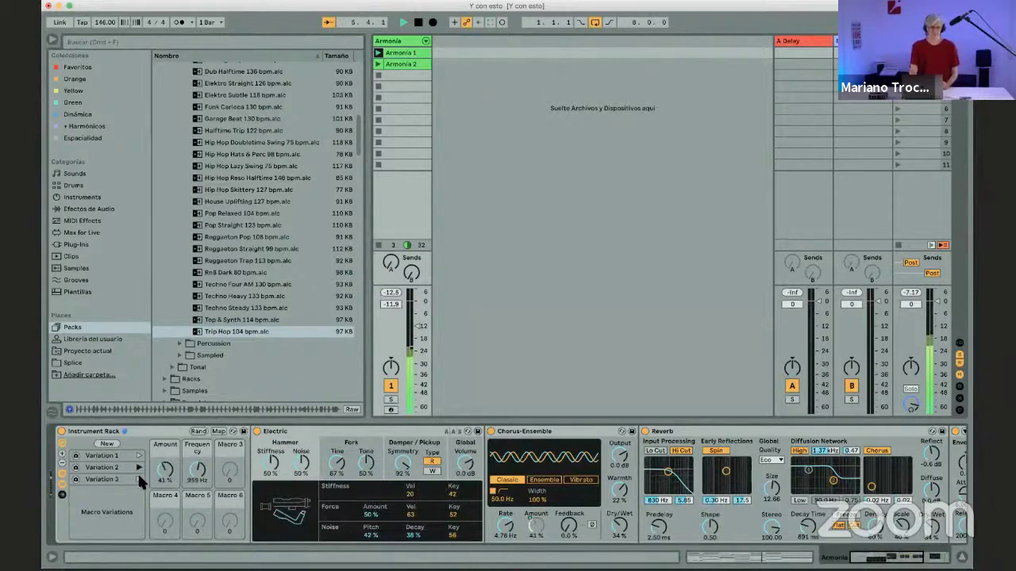
left_click(139, 479)
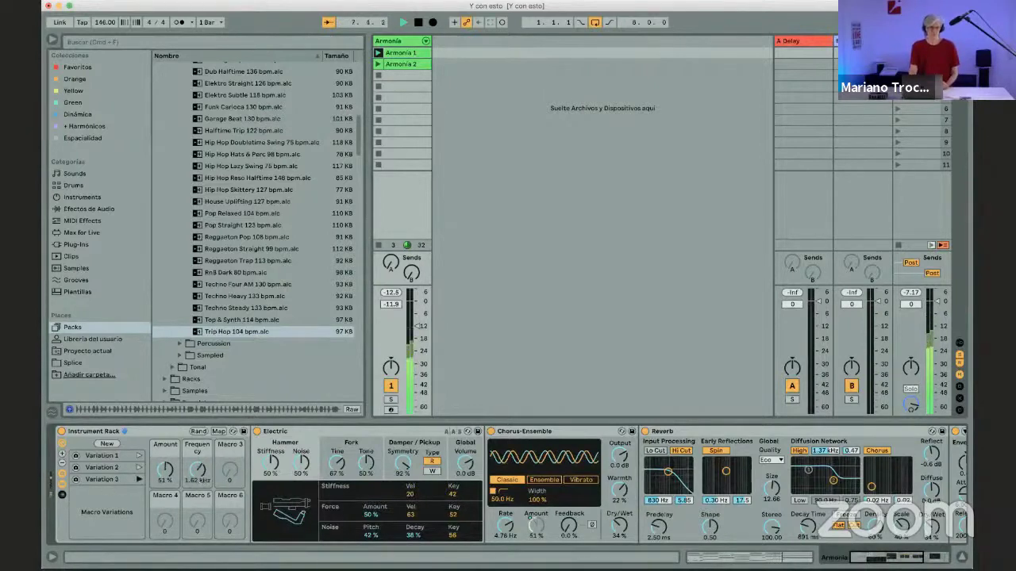
Step: Set the Frequency macro to 4.15 kHz and Amount to 33 %, and store them as a fourth macro variation
mouse_move(198, 471)
left_mouse_down()
mouse_move(197, 456)
mouse_move(166, 487)
mouse_move(197, 465)
left_mouse_up()
left_click(139, 480)
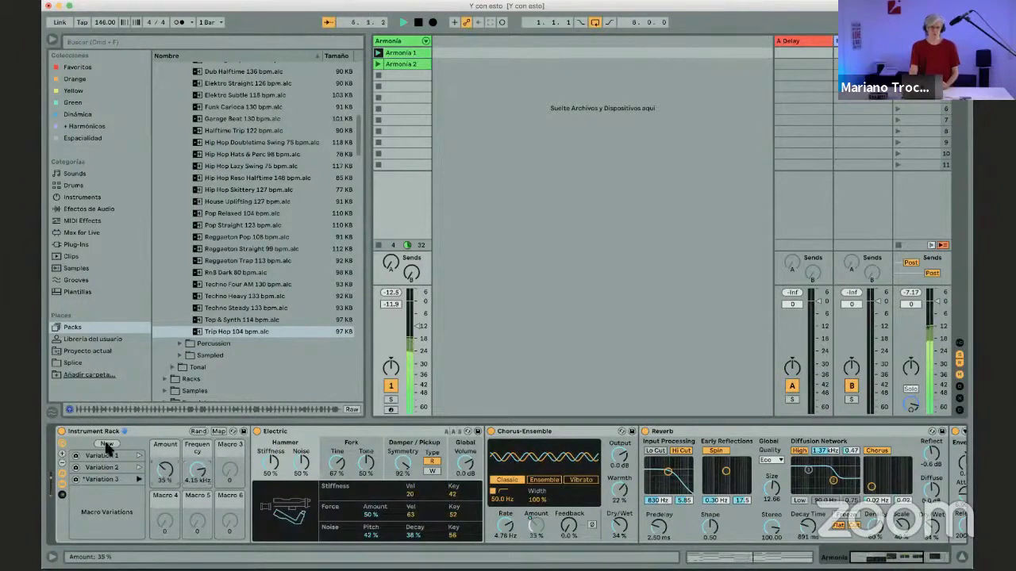
left_click(106, 444)
Step: Rename Variation 4 as ESTE VA
right_click(104, 491)
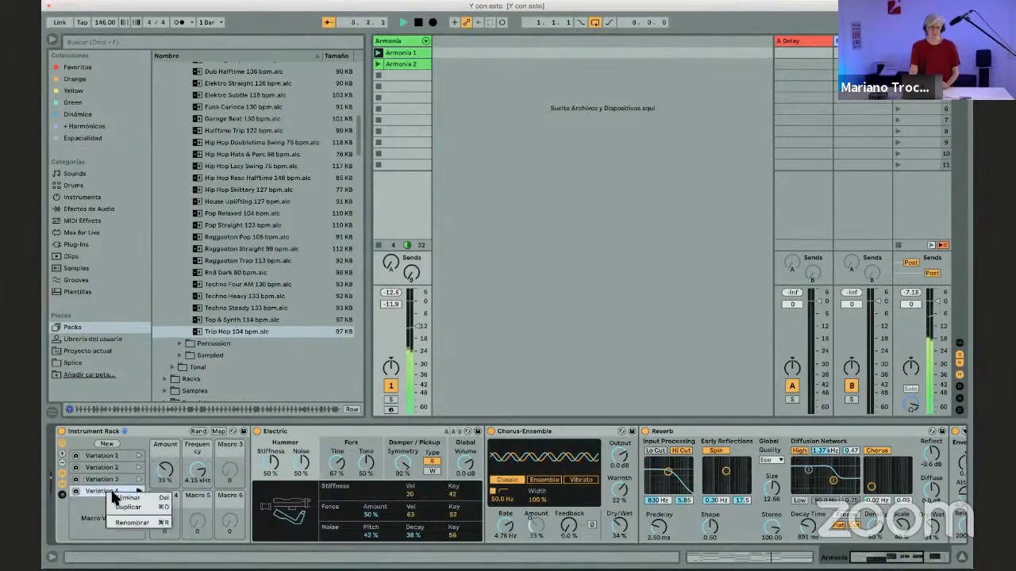
left_click(127, 523)
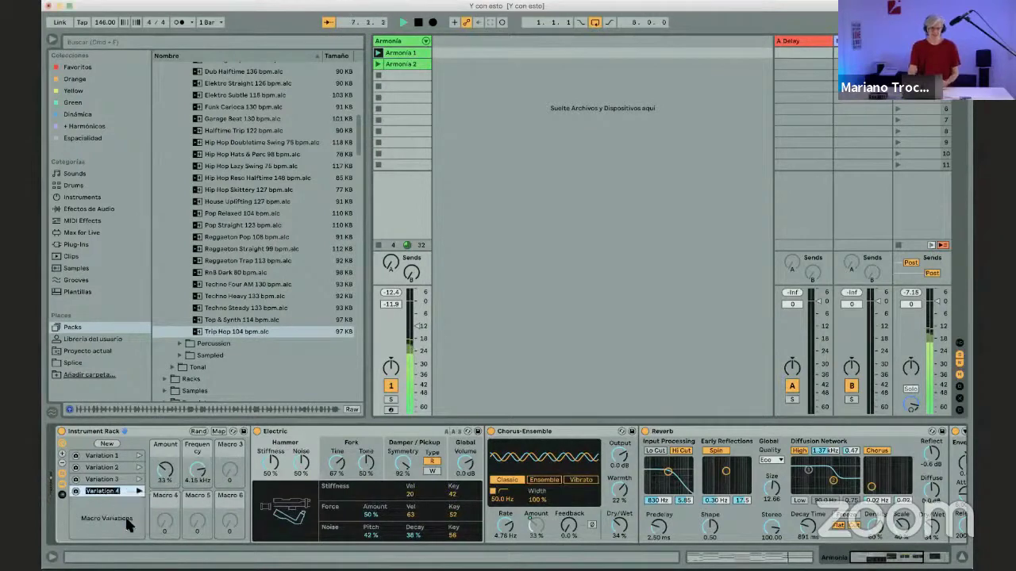
type("ES")
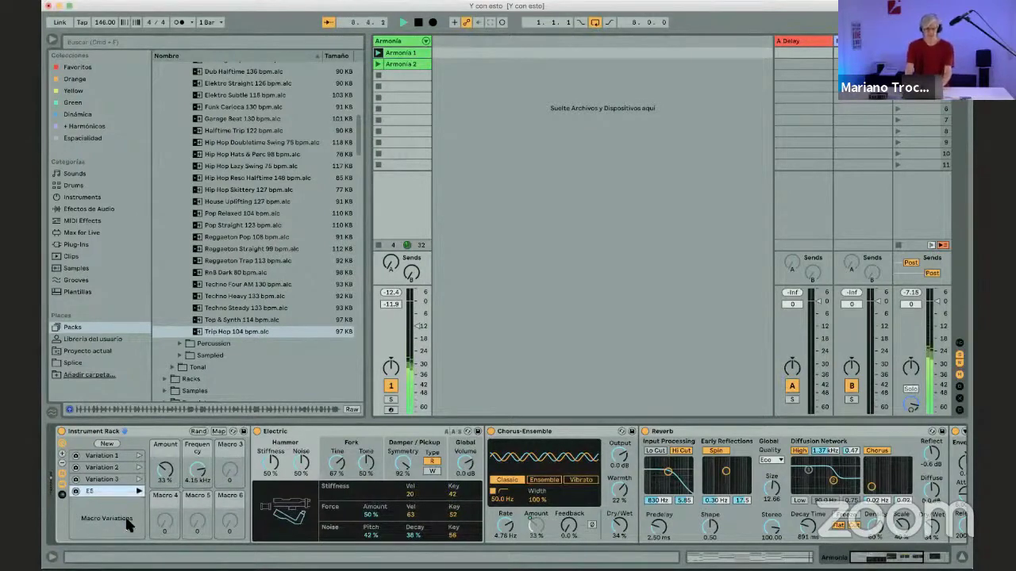
type("TE VA")
key("Return")
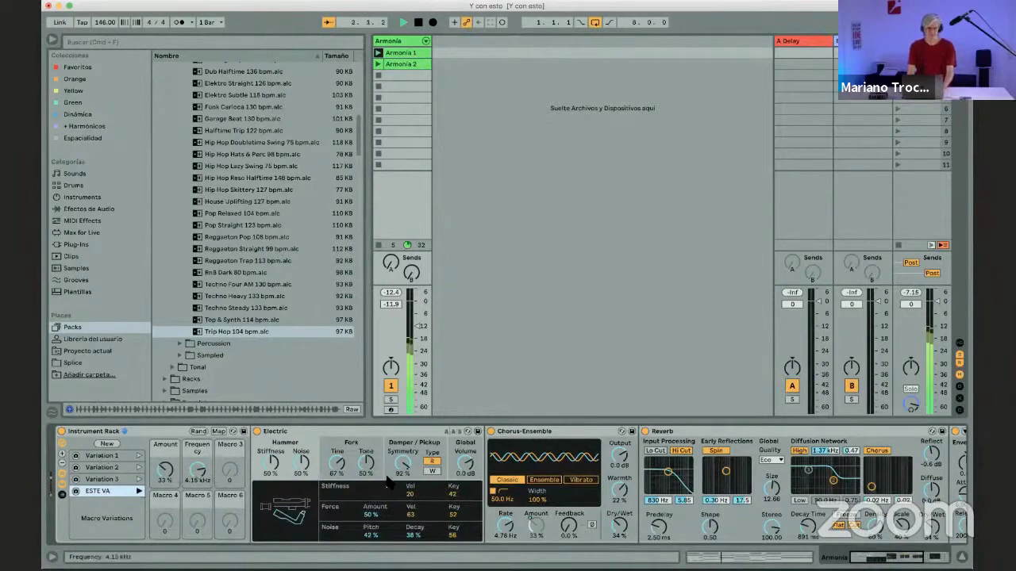
Step: Set the Reverb's Quality to High and stop playback
scroll(621, 448, "right", 1)
scroll(621, 449, "right", 5)
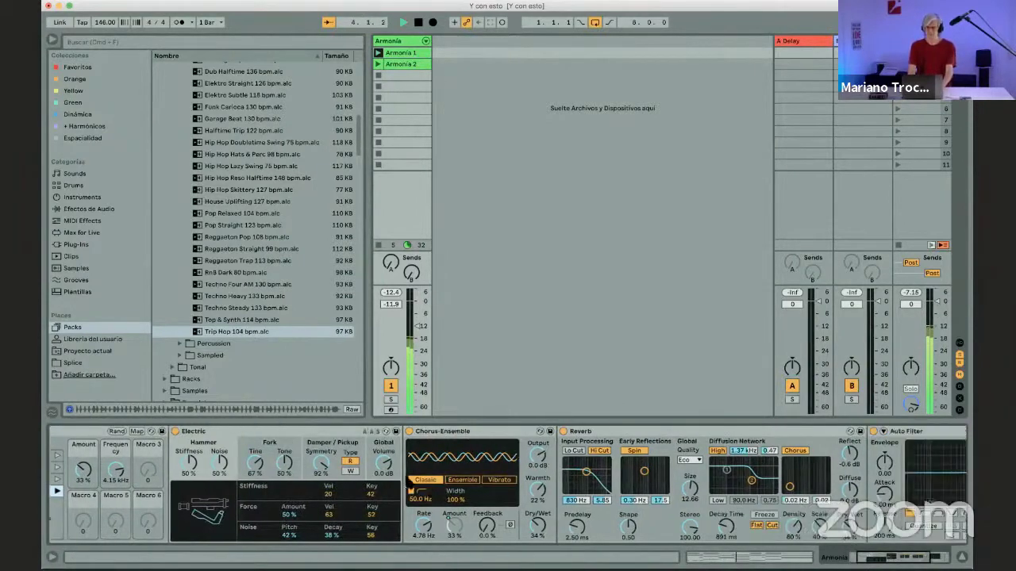
left_click(458, 460)
left_click(461, 489)
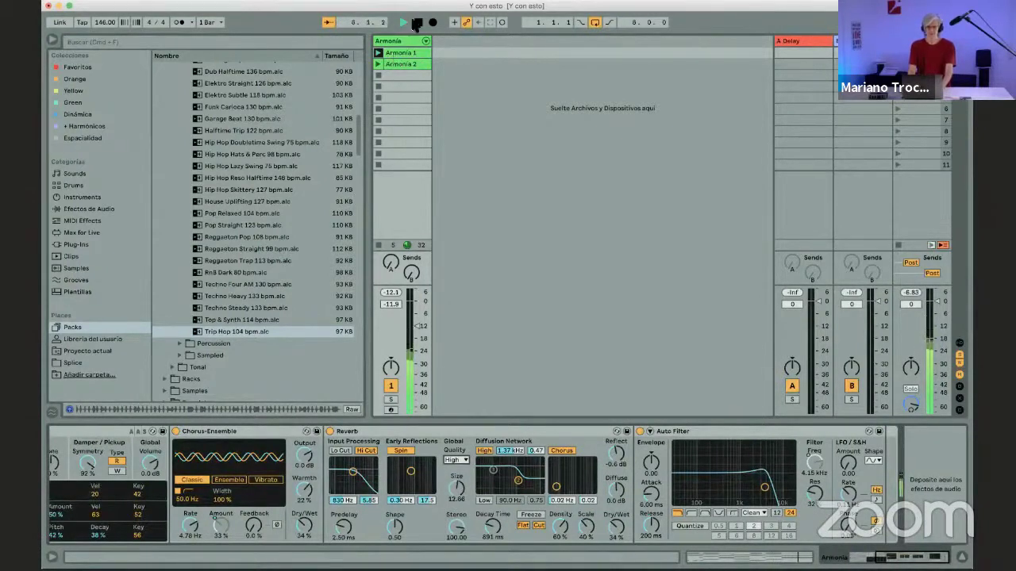
left_click(418, 22)
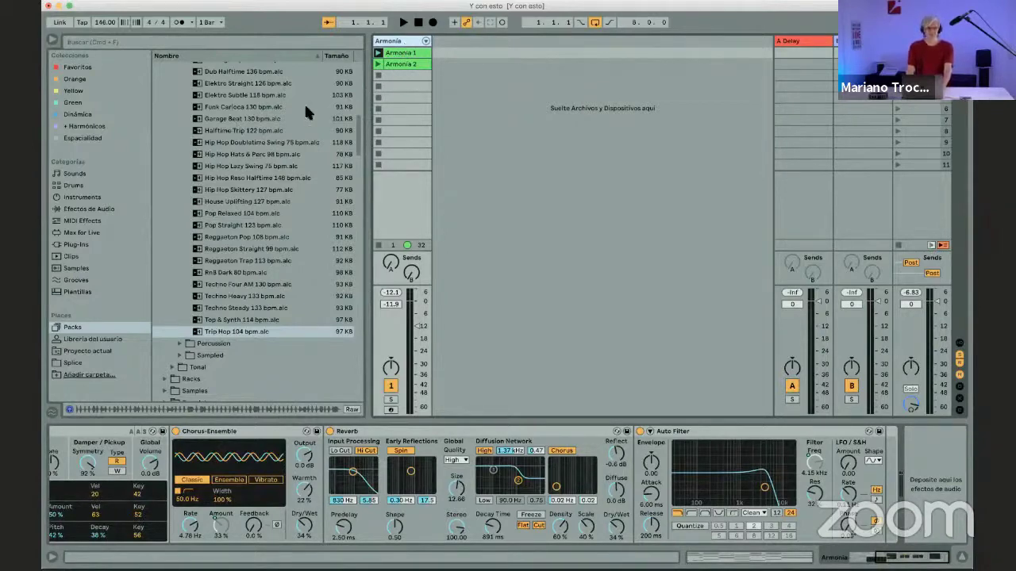
Step: Load BatTrap.adg from the favorites onto a new track and, with the browser hidden, insert an empty one-bar MIDI clip in its first slot
scroll(310, 97, "up", 10)
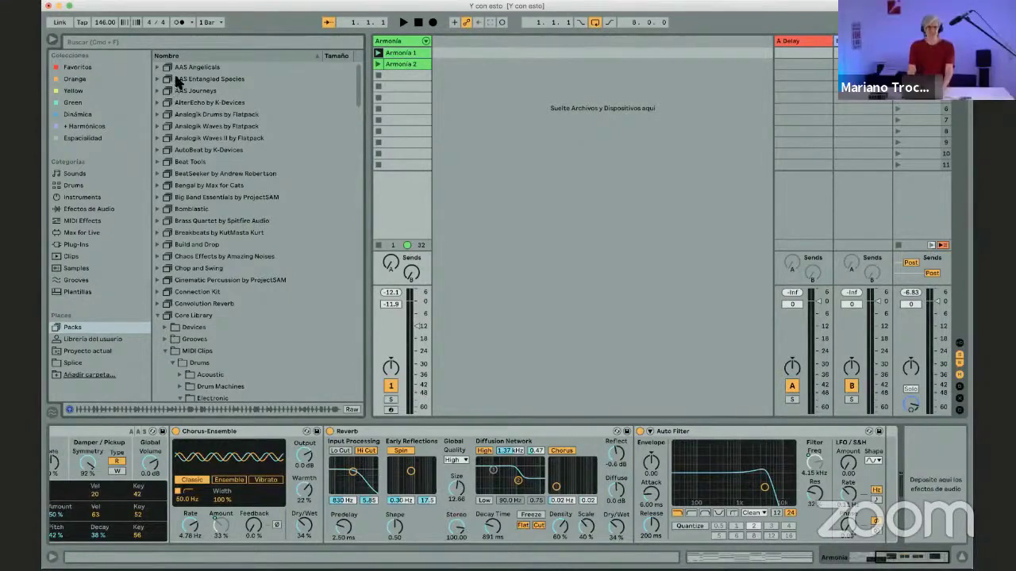
left_click_drag(443, 58, 449, 50)
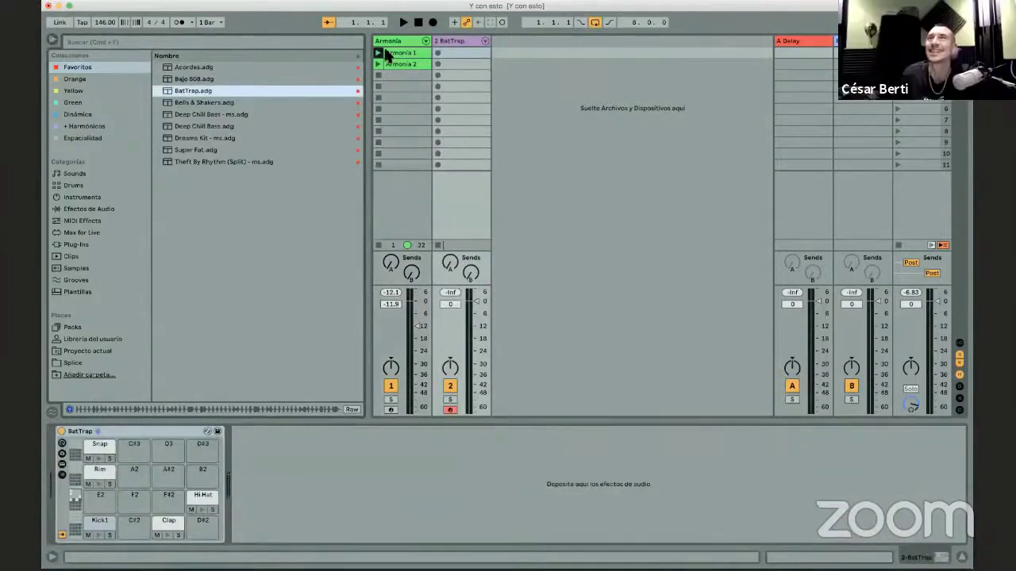
key("super+alt+b")
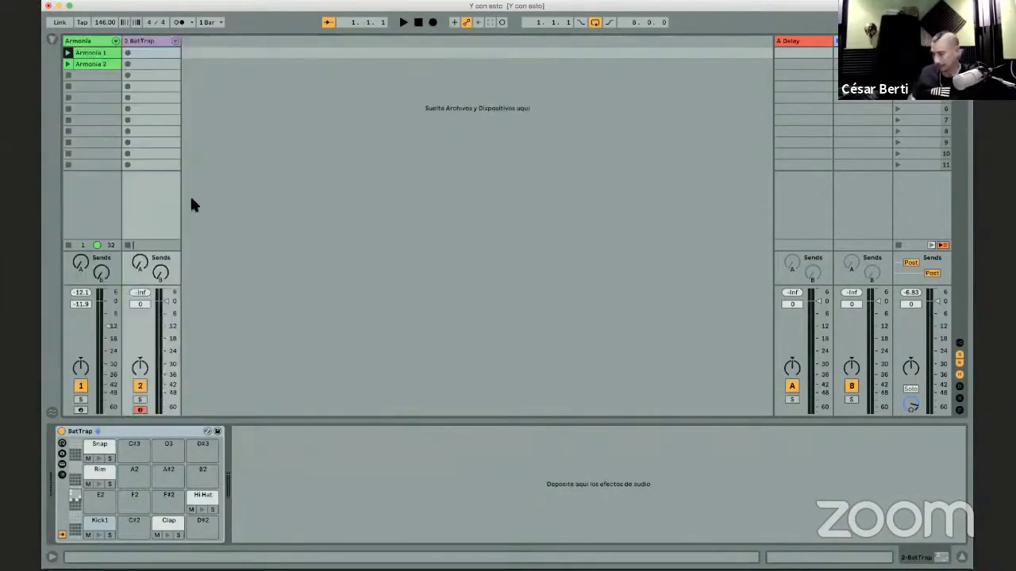
key("super+shift+m")
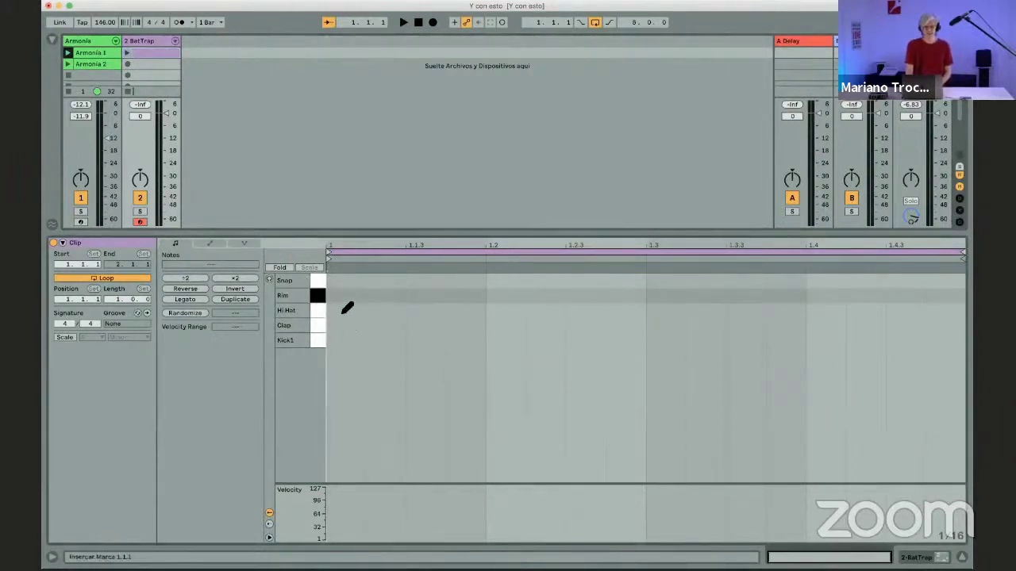
Step: Try drawing a freehand run of sixteenth notes across several BatTrap pads, and delete the notes
mouse_move(342, 313)
left_mouse_down()
mouse_move(708, 314)
mouse_move(819, 295)
mouse_move(582, 323)
mouse_move(505, 312)
mouse_move(517, 304)
mouse_move(562, 331)
mouse_move(621, 271)
mouse_move(665, 319)
mouse_move(691, 258)
mouse_move(693, 336)
mouse_move(746, 301)
left_mouse_up()
key("super+shift+z")
key("super+shift+z")
key("super+shift+z")
key("super+shift+z")
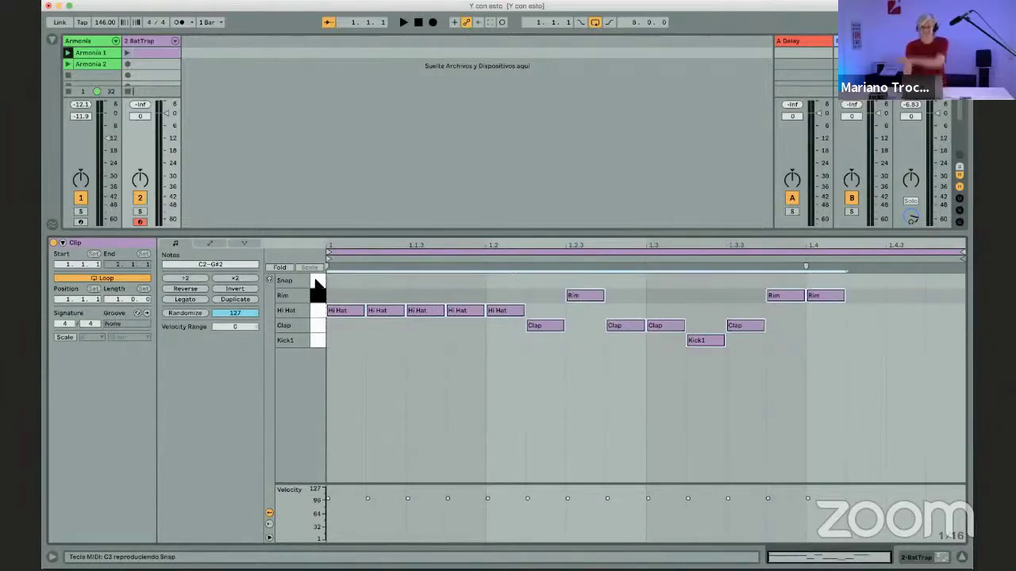
key("Delete")
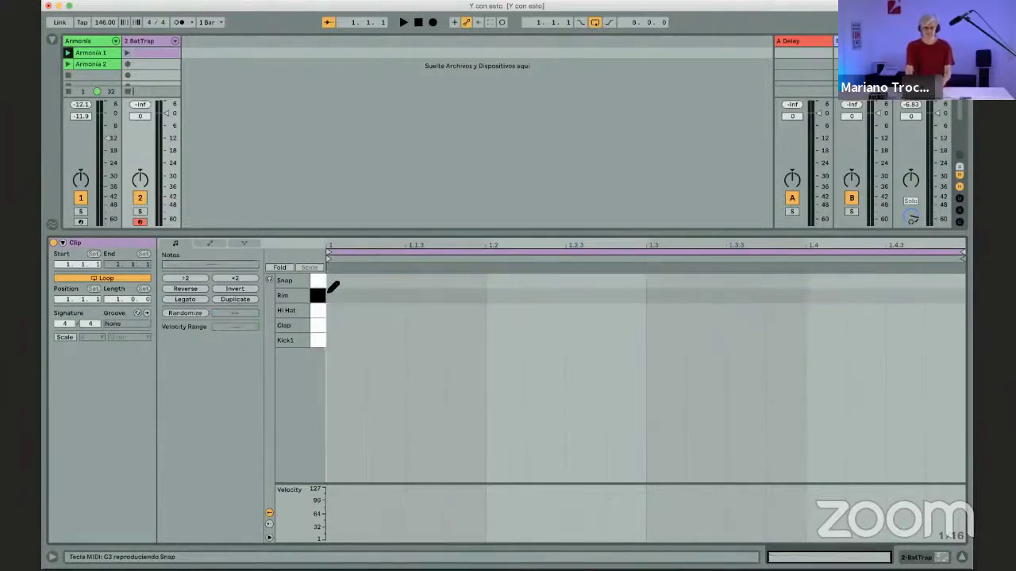
Step: Fill the whole Hi Hat row with sixteenth notes and launch the BatTrap clip
left_click_drag(336, 311, 971, 312)
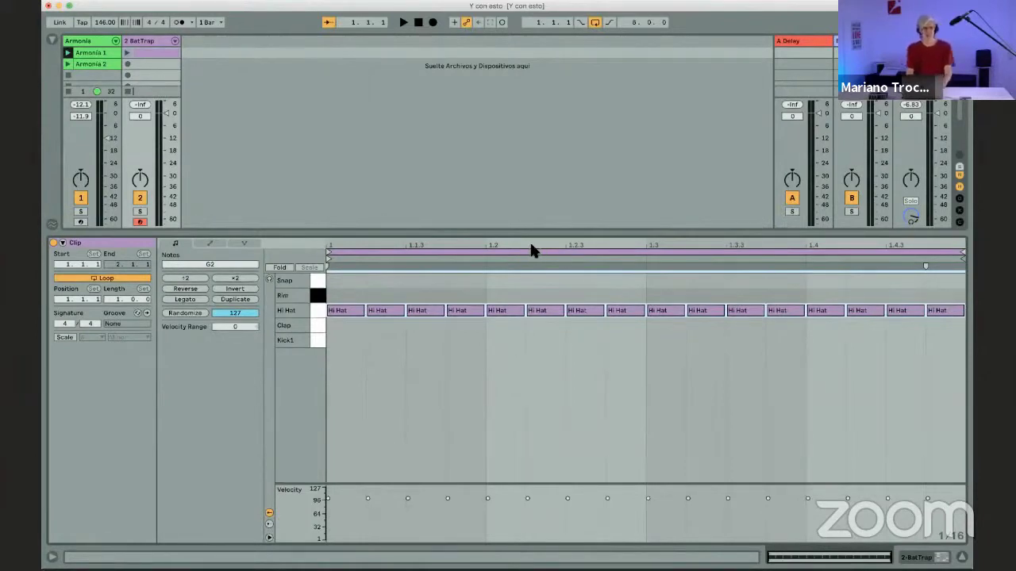
left_click(127, 54)
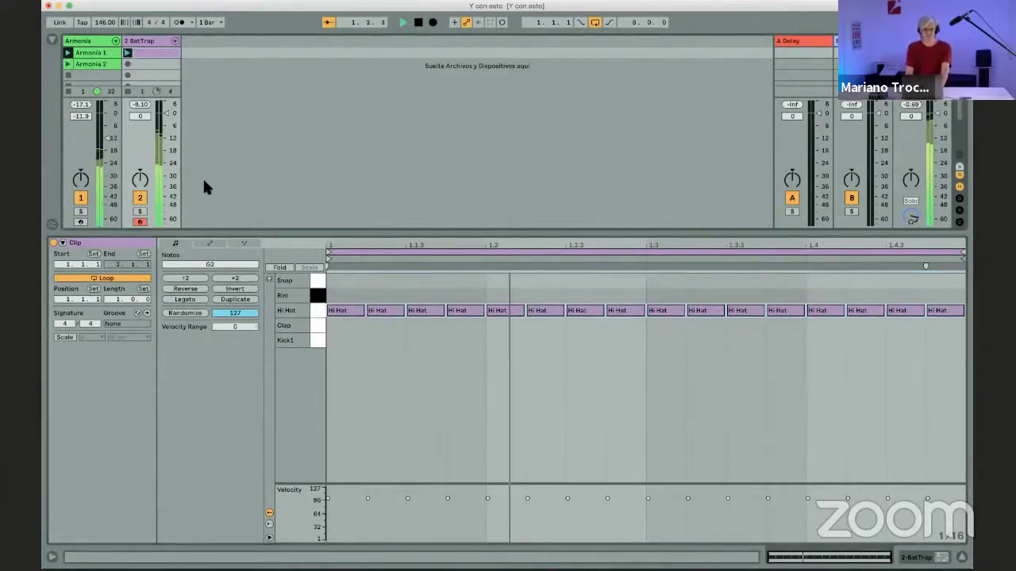
Step: Stop playback and replace the sixteenth notes with eighth notes on a 1/8 grid along the Hi Hat row
left_click(355, 309)
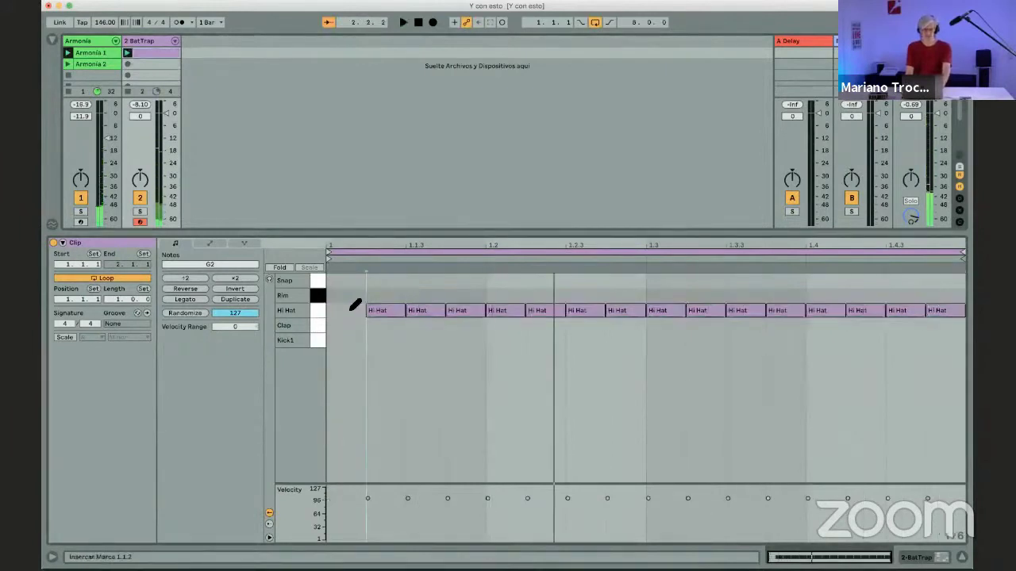
left_click(350, 310)
left_click(377, 314)
left_click_drag(376, 315, 501, 315)
mouse_move(815, 301)
left_mouse_down()
mouse_move(870, 317)
mouse_move(680, 316)
mouse_move(934, 313)
mouse_move(799, 316)
left_mouse_up()
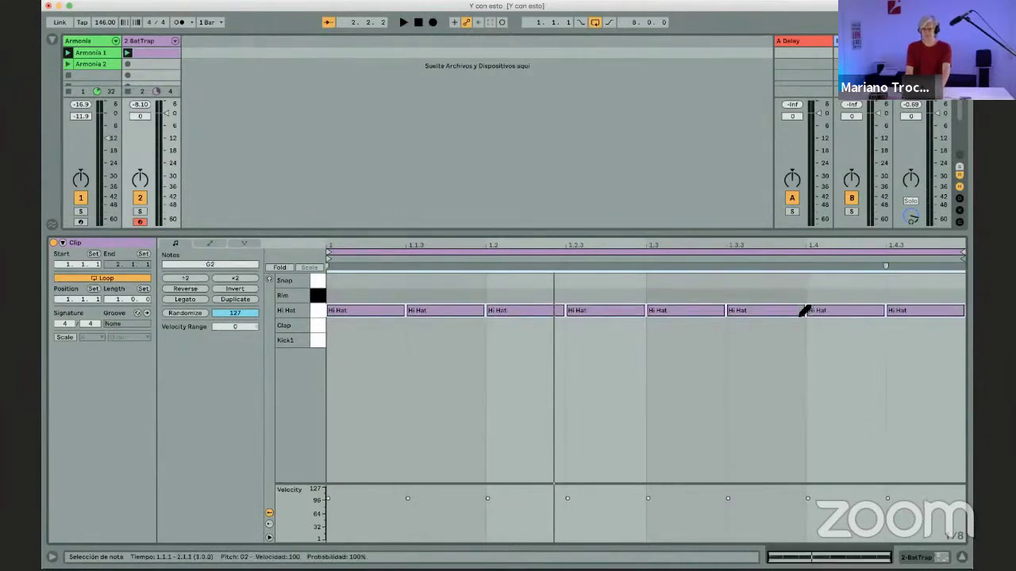
Step: Play the clips, lower the BatTrap track's volume to -12.0 dB, and stop playback
key("space")
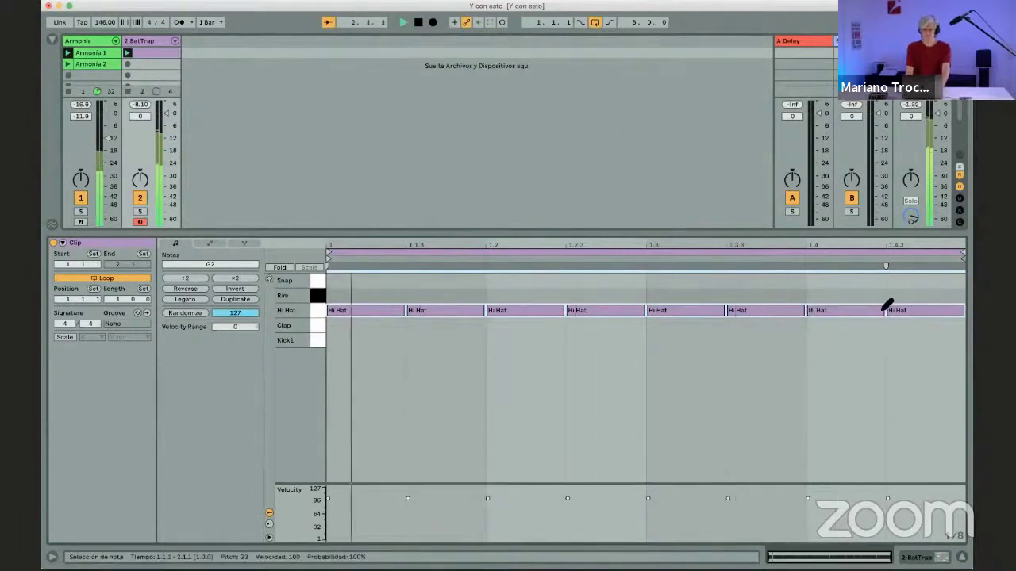
left_click_drag(159, 125, 167, 138)
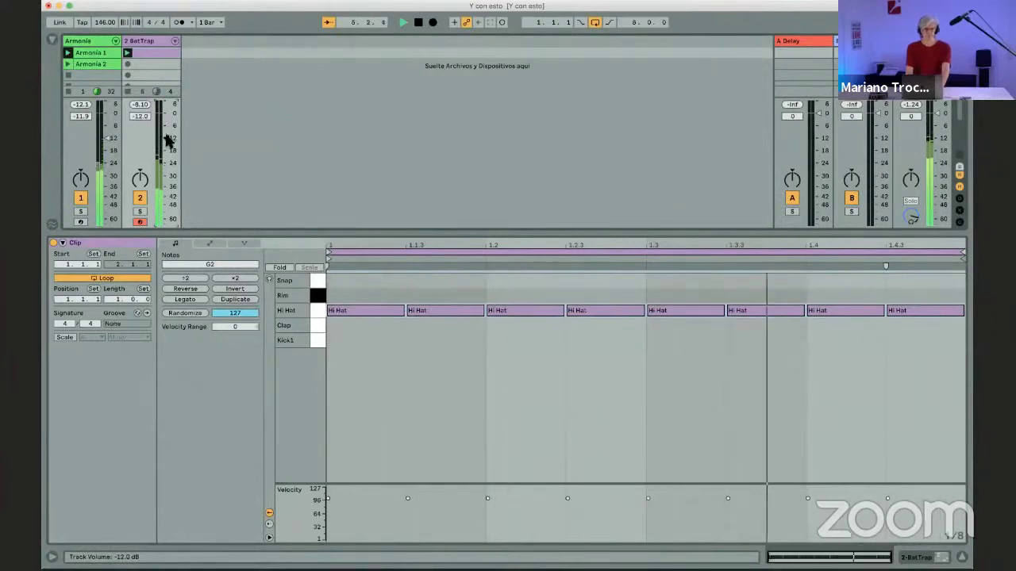
key("space")
Step: Enlarge the Velocity lane and try a velocity range of -123 on all the Hi Hat notes
left_click(313, 309)
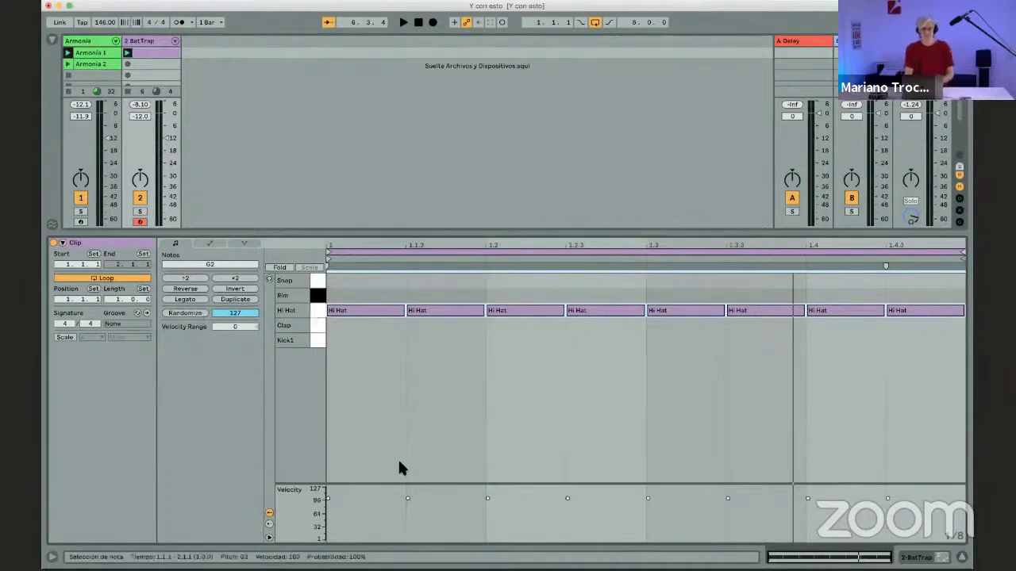
left_click_drag(401, 483, 400, 369)
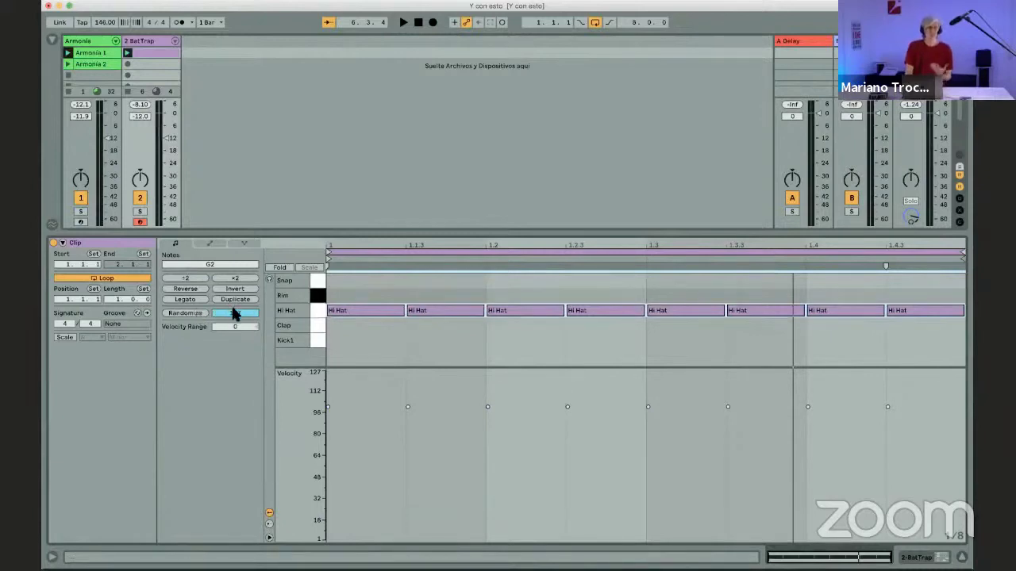
left_click_drag(235, 316, 235, 321)
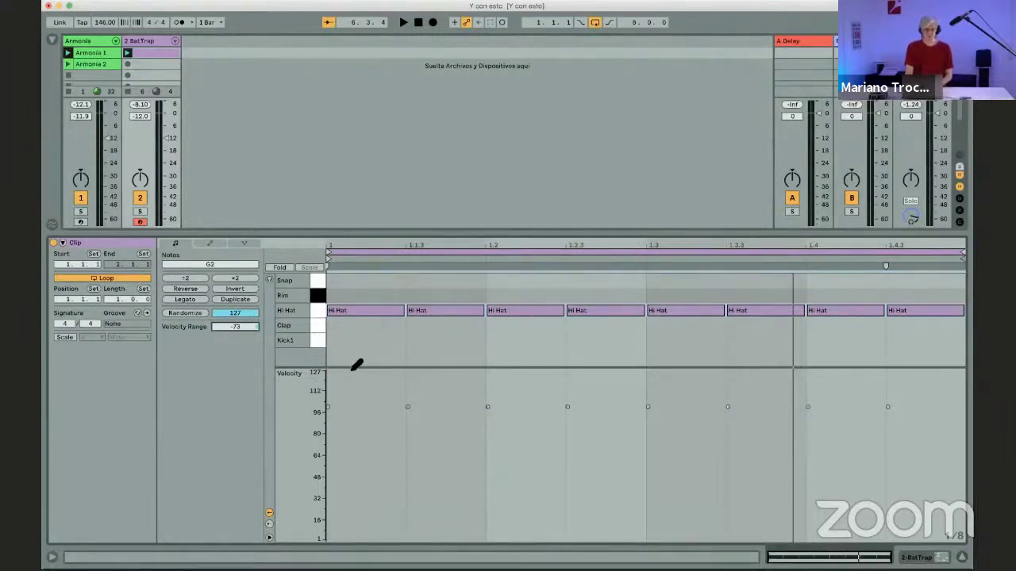
left_click(317, 313)
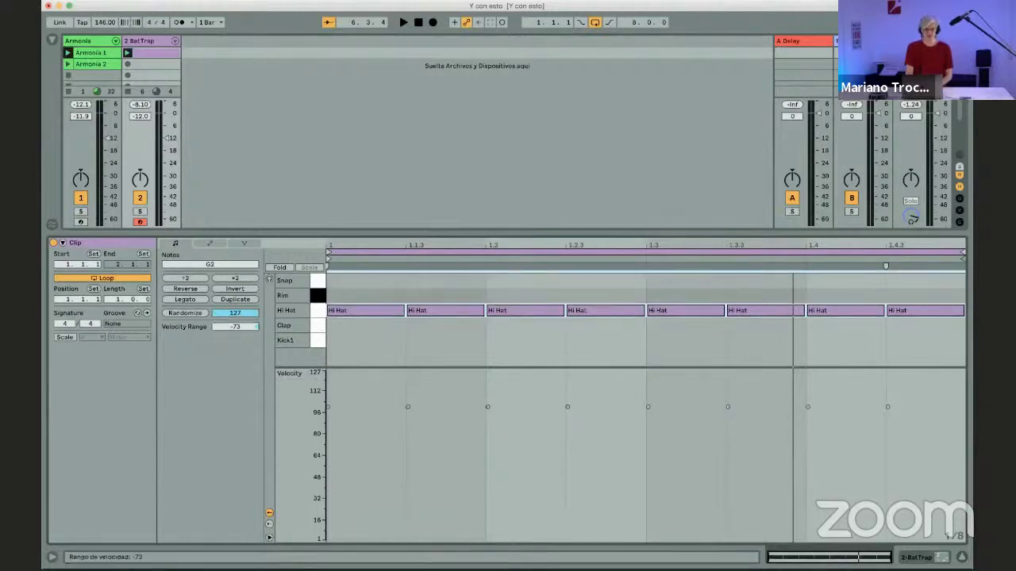
left_click_drag(236, 327, 236, 326)
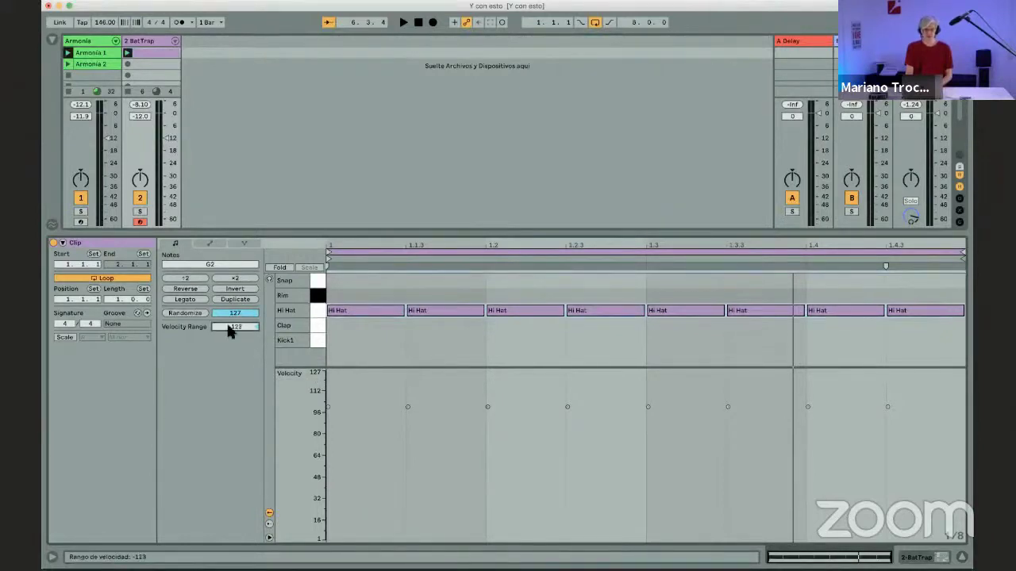
Step: Show the Chance lane, reset the Hi Hat notes' velocity range to 0, and enlarge both note lanes
left_click(269, 523)
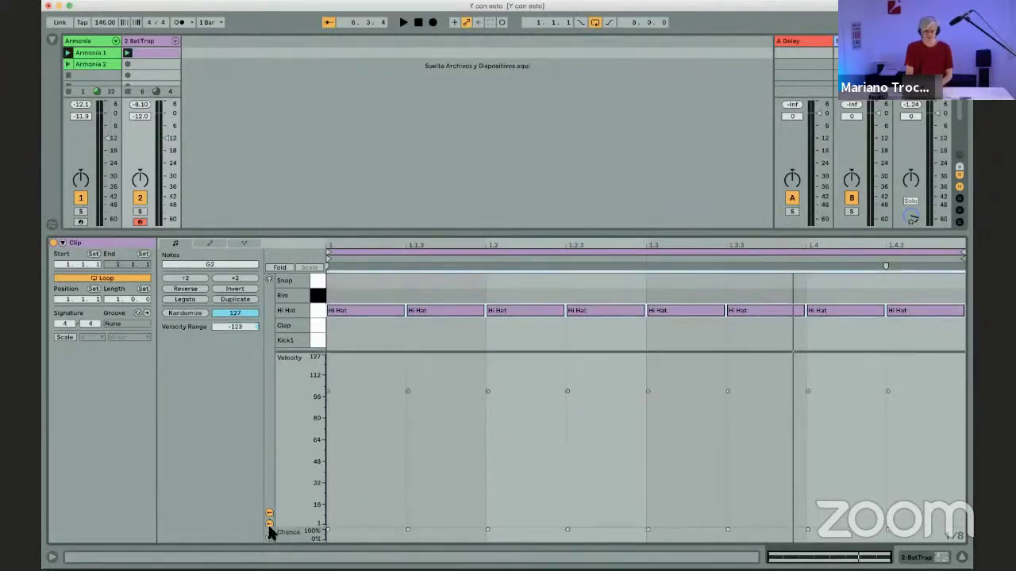
left_click_drag(363, 354, 362, 451)
left_click(315, 306)
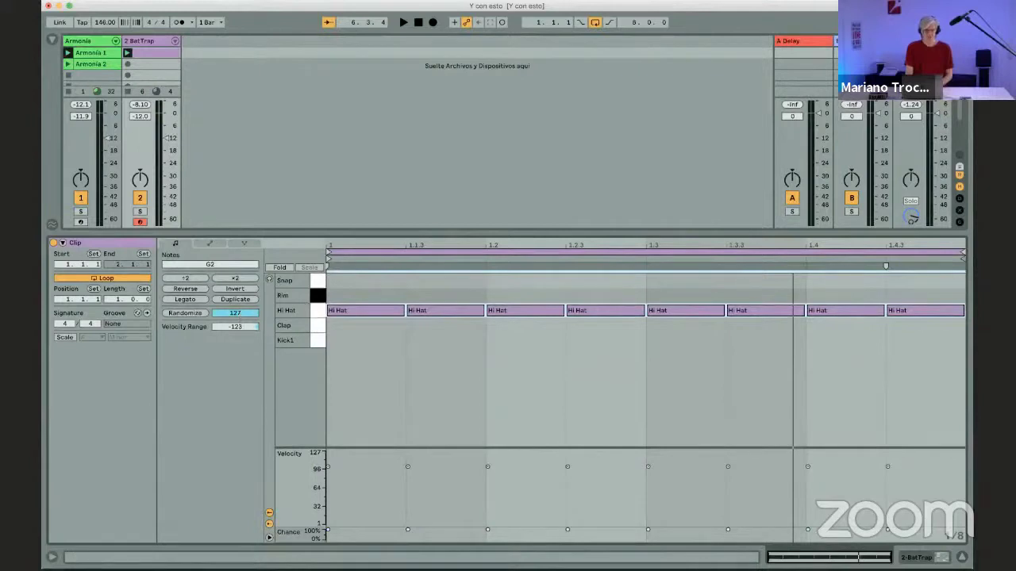
left_click_drag(234, 313, 240, 337)
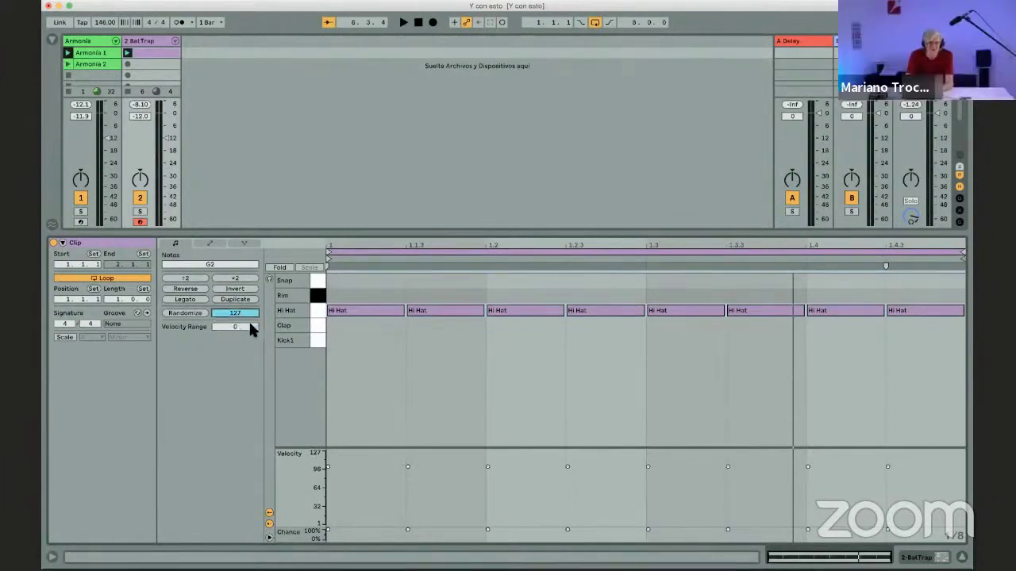
key("b")
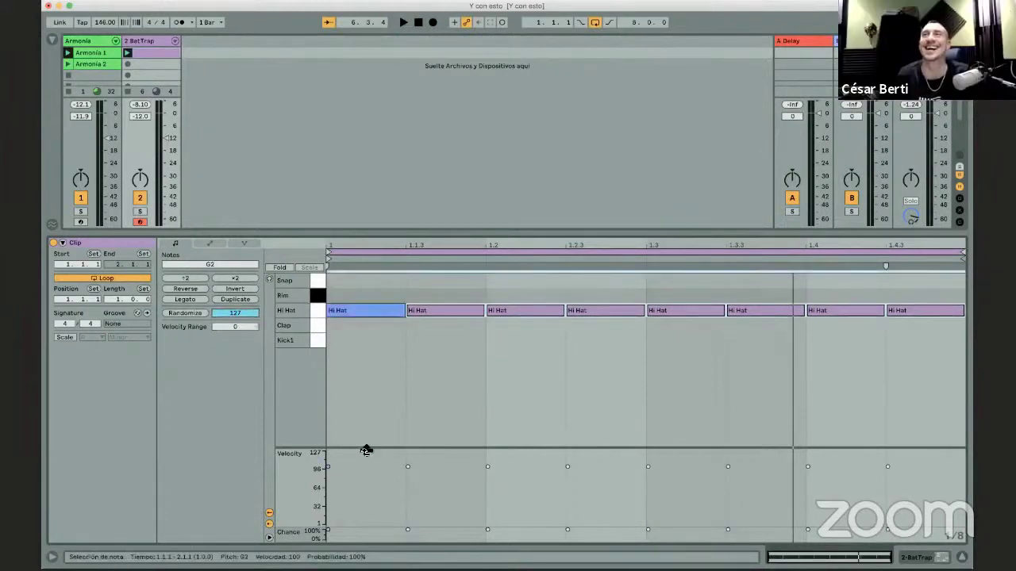
left_click_drag(366, 451, 368, 361)
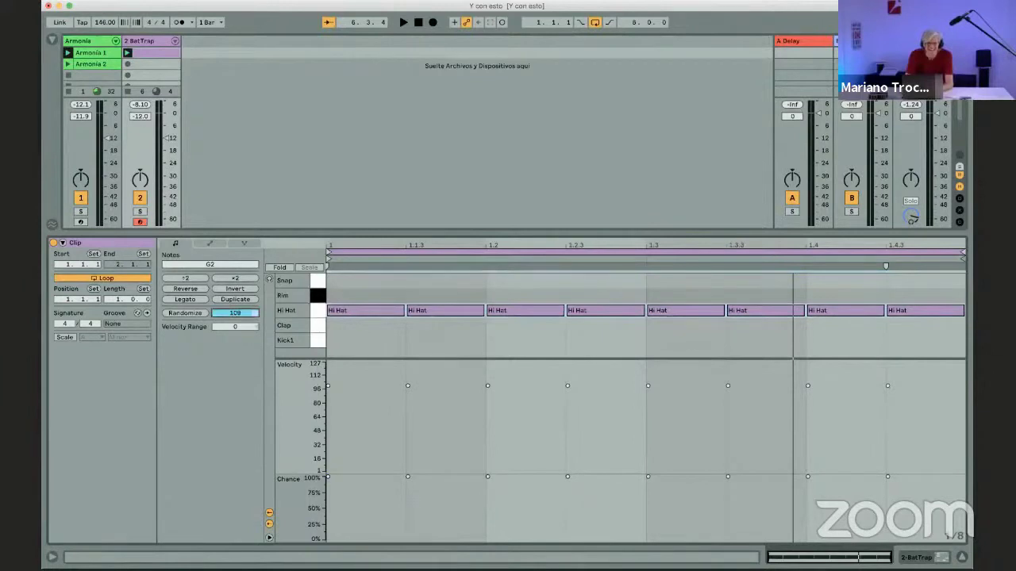
Step: Duplicate the BatTrap clip into the second slot and duplicate the first clip's loop to fill two bars
left_click(510, 244)
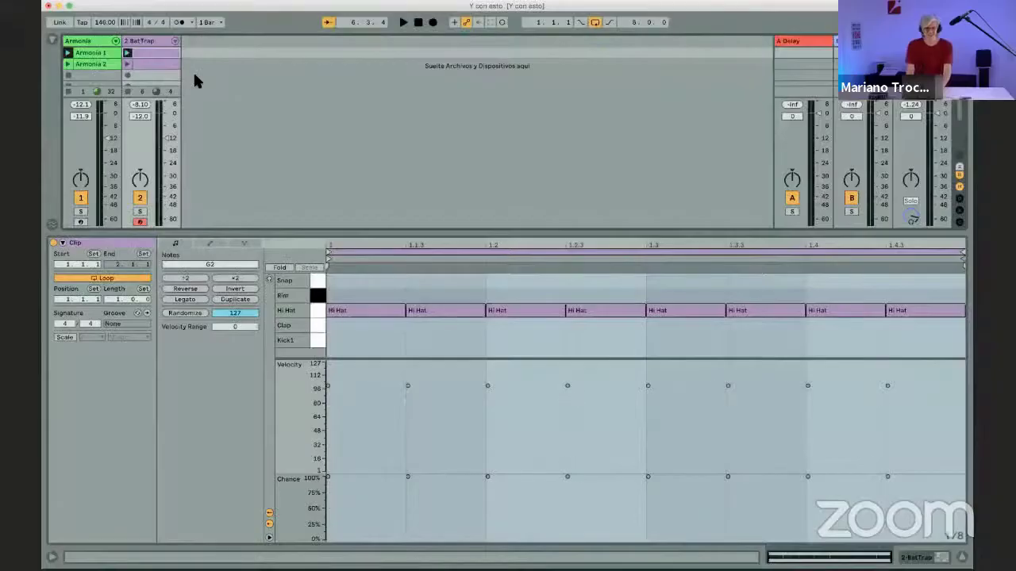
left_click(152, 60)
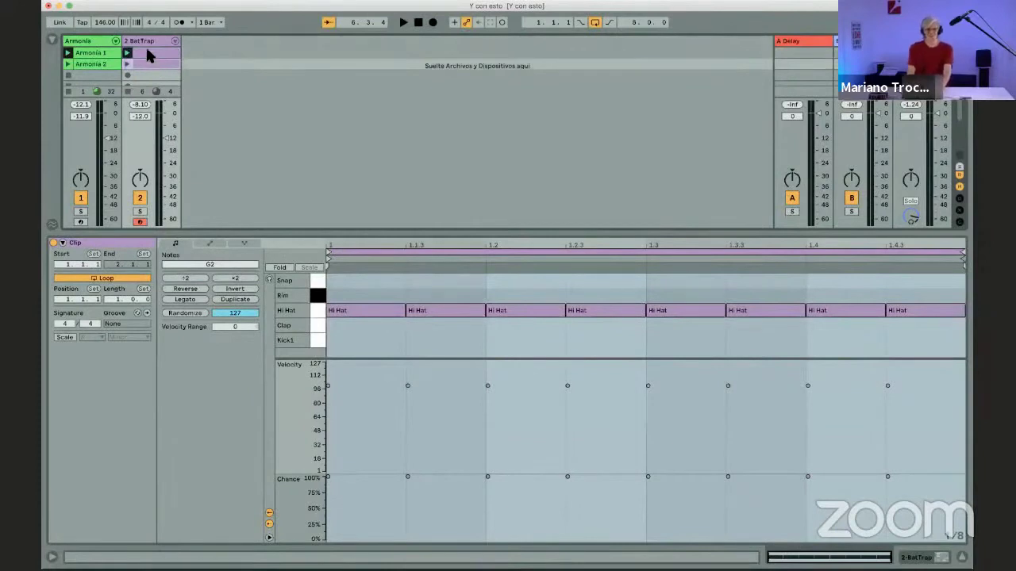
left_click(153, 52)
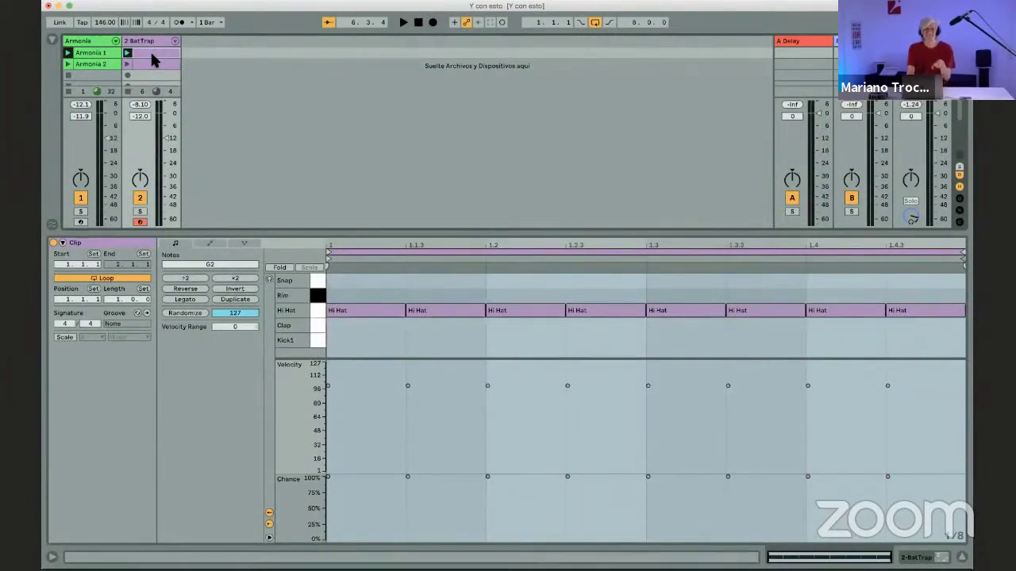
left_click(338, 477)
left_click(338, 476)
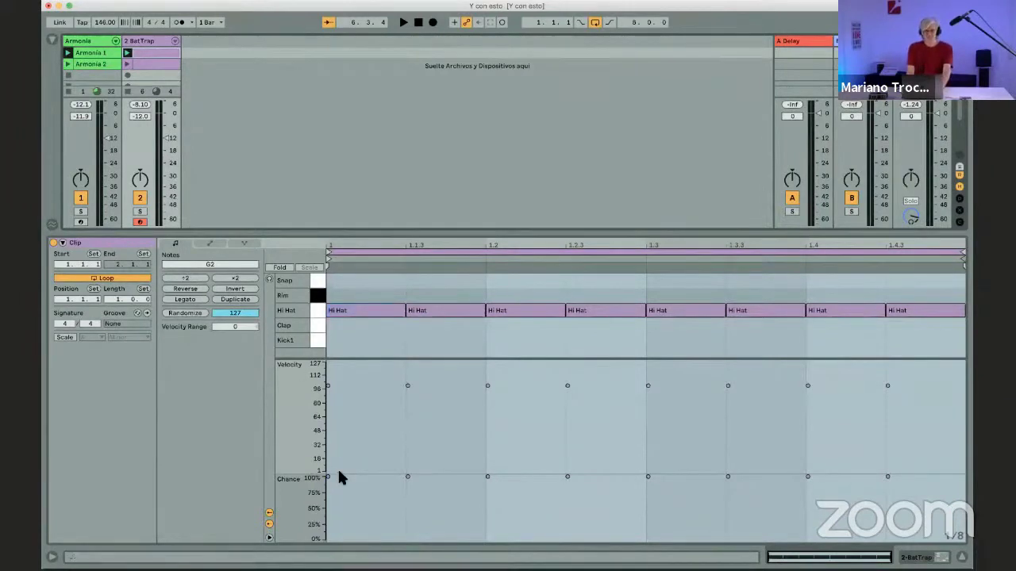
left_click(411, 251)
key("ctrl+d")
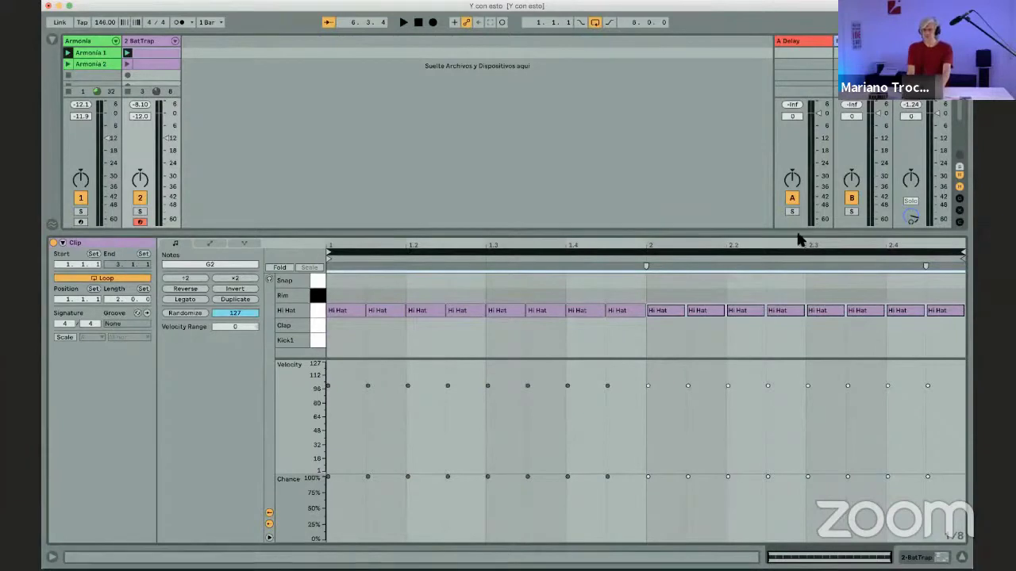
Step: Enlarge the clip editor and give its Velocity and Chance lanes more height
left_click_drag(777, 236, 777, 213)
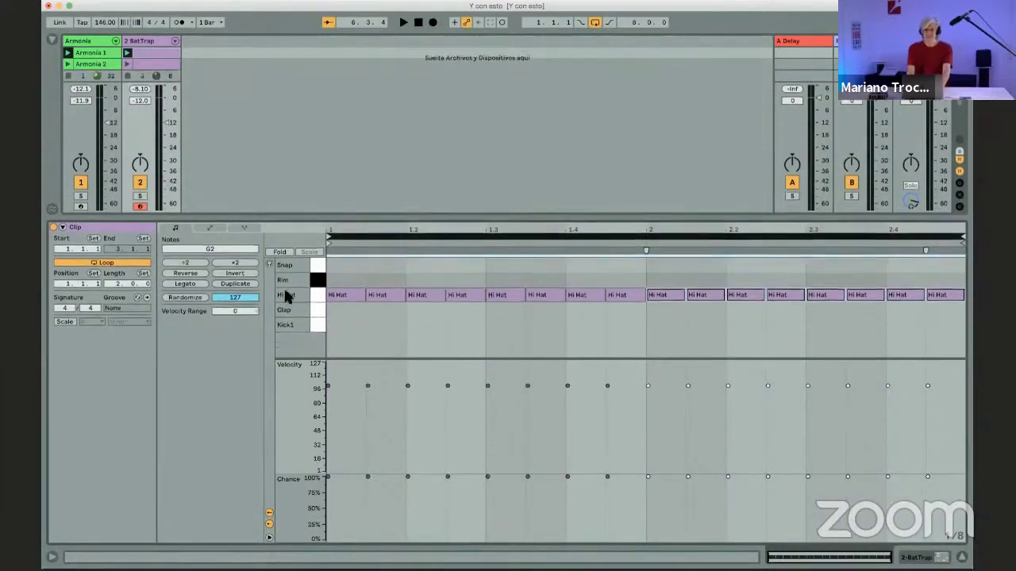
left_click_drag(304, 332, 304, 327)
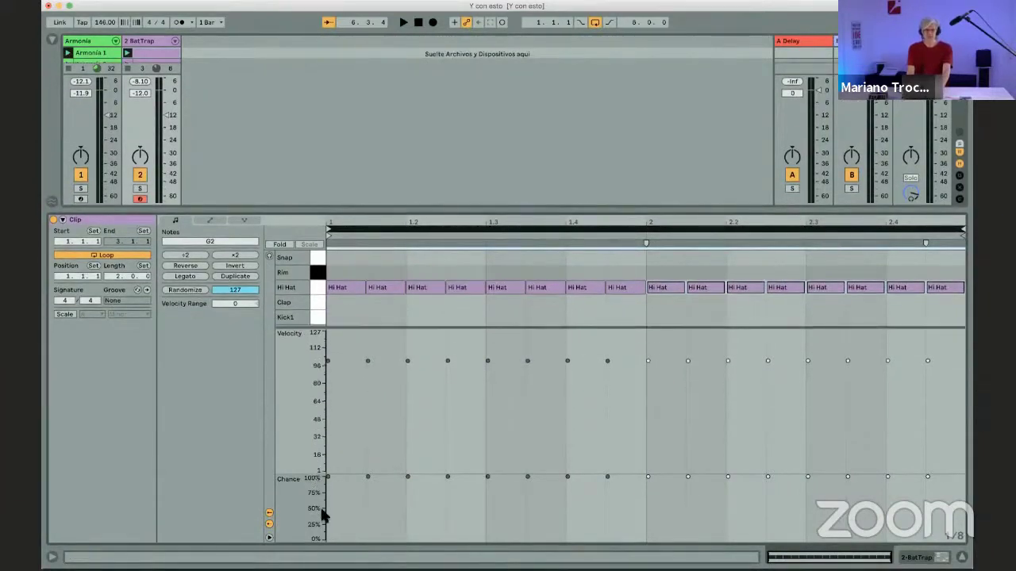
left_click_drag(290, 498, 271, 527)
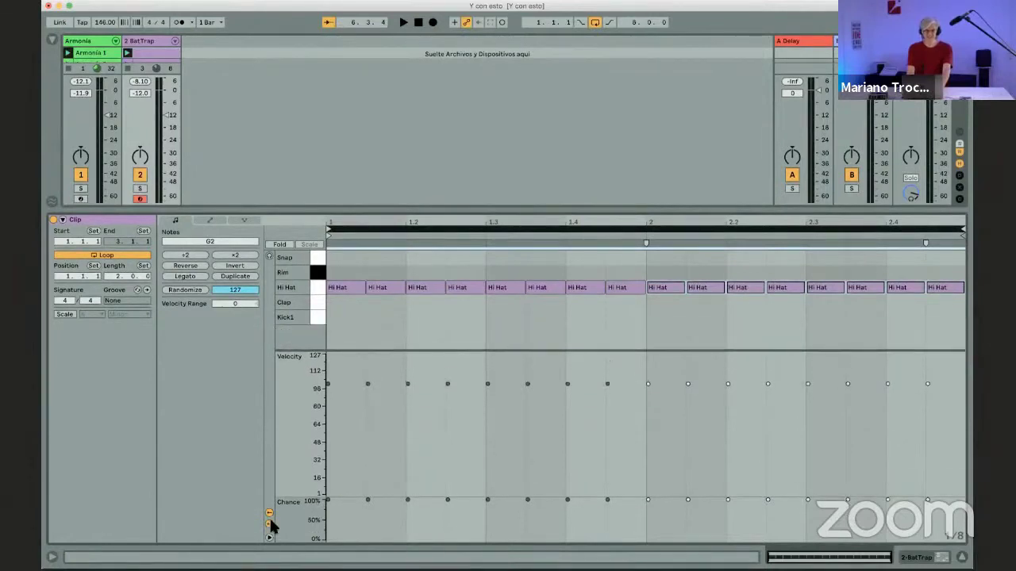
left_click(269, 524)
left_click(269, 524)
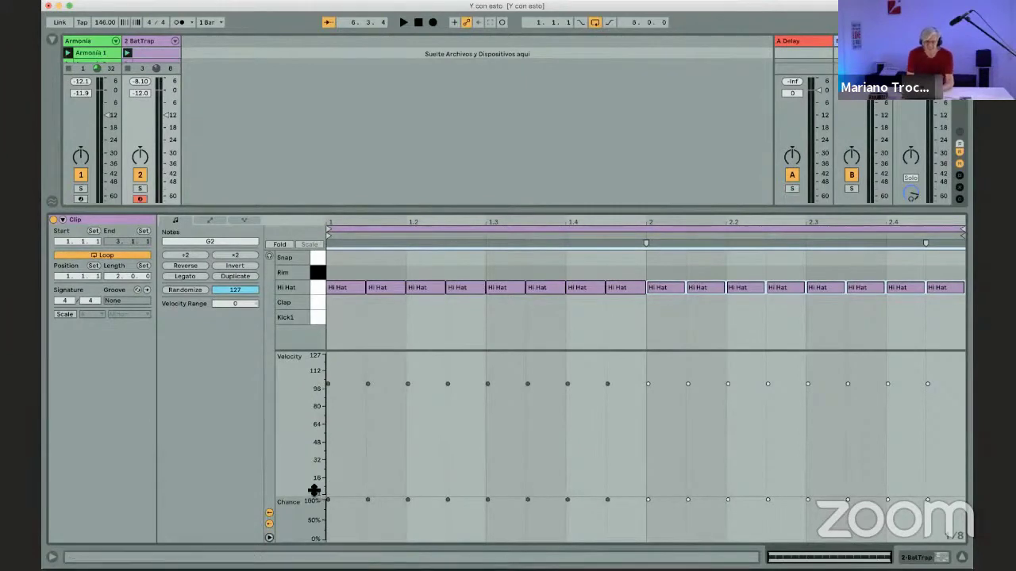
left_click_drag(309, 393, 287, 342)
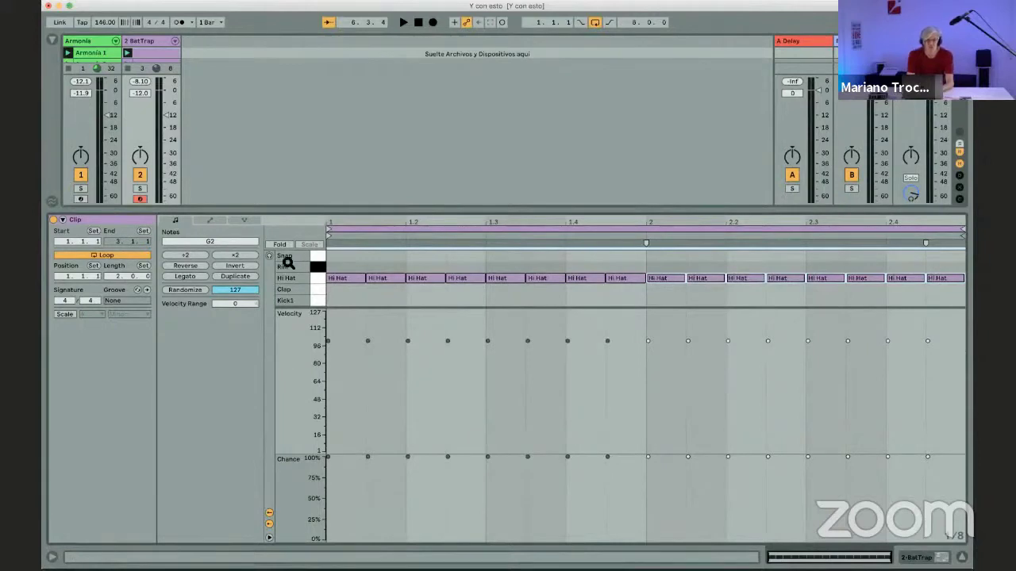
Step: Try lowering the chance of individual Hi Hat notes, taking the clip's last note to about 42%
left_click(299, 458)
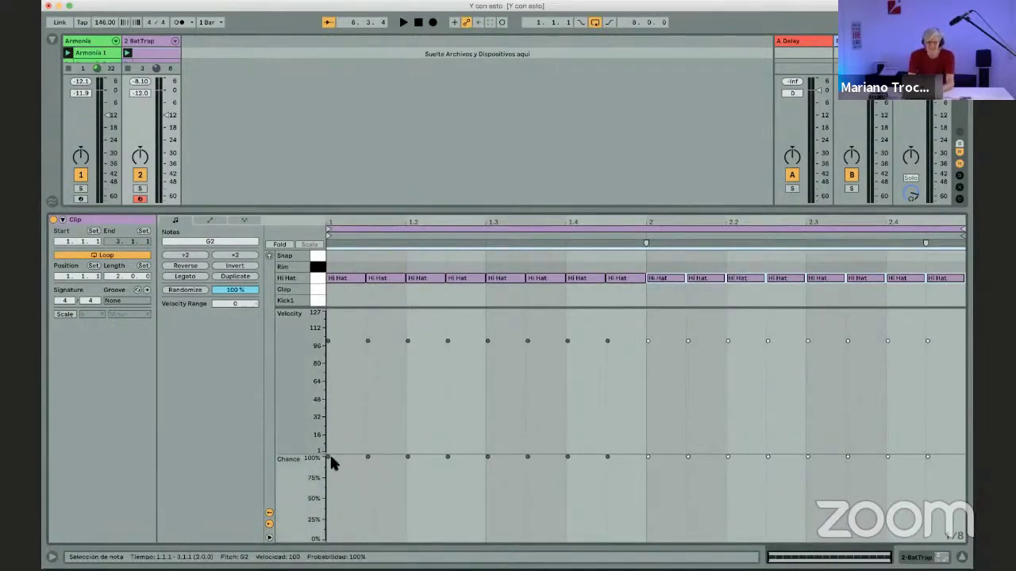
left_click(329, 460)
left_click(366, 458)
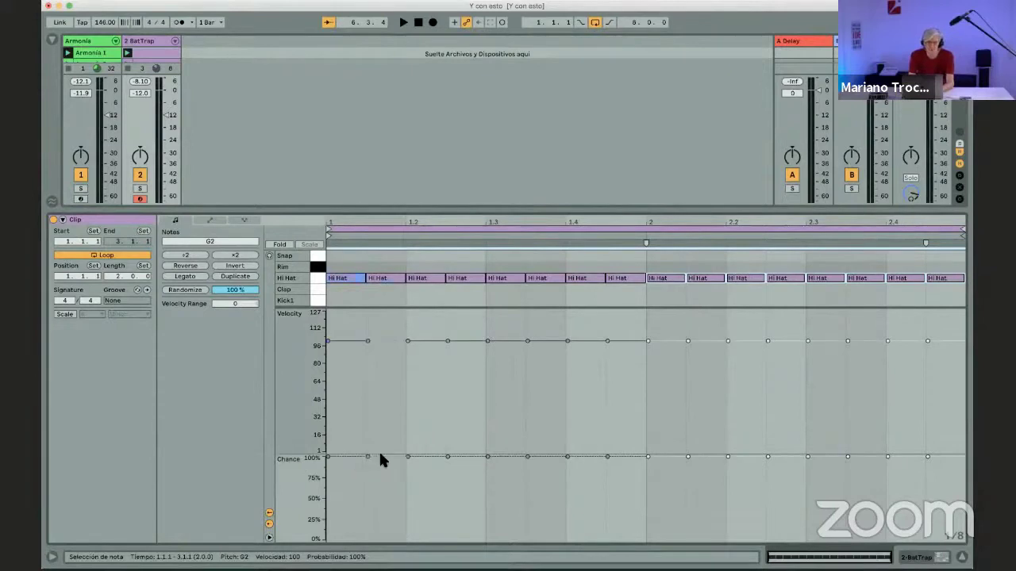
left_click_drag(379, 458, 378, 469)
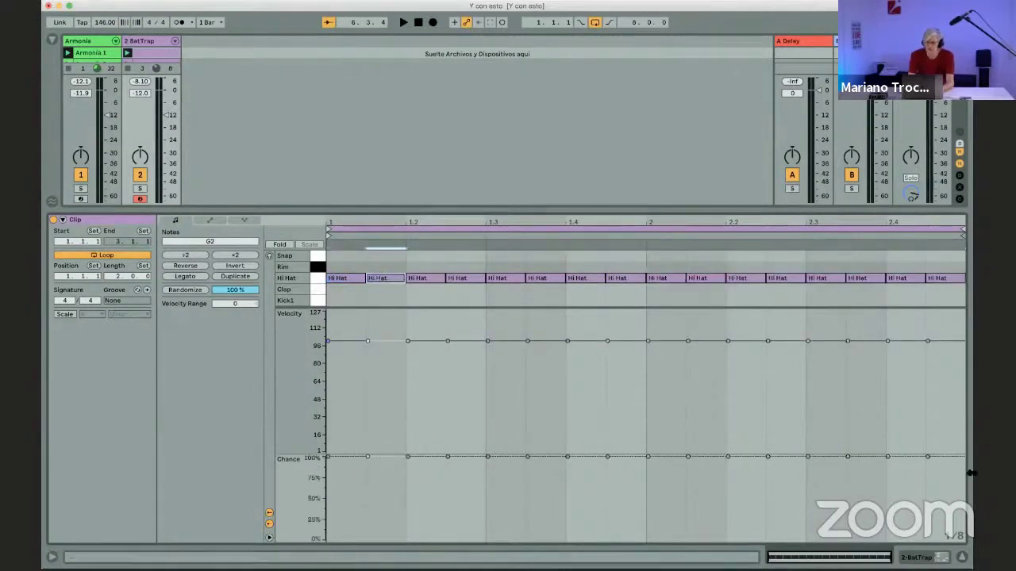
left_click(928, 457)
left_click_drag(933, 453, 932, 484)
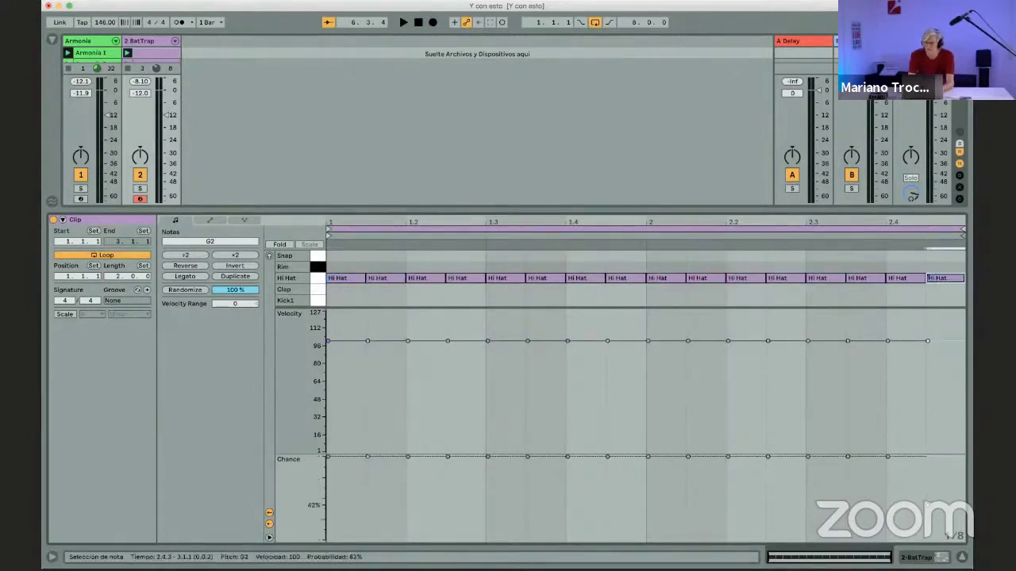
left_click(601, 312)
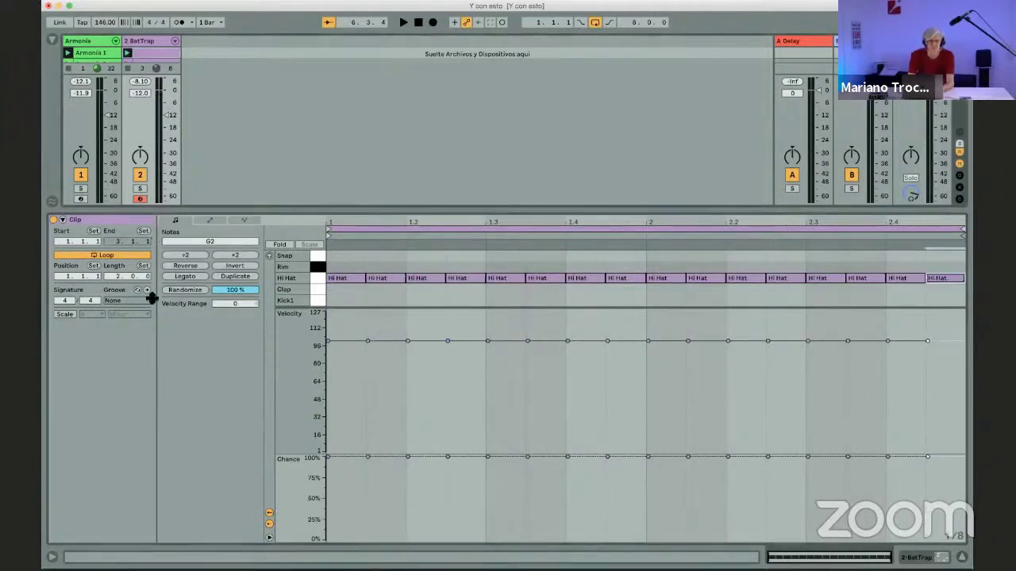
Step: Create an empty clip in the BatTrap track's third slot, launch it, and solo the track
left_click_drag(152, 299, 151, 336)
left_click(134, 74)
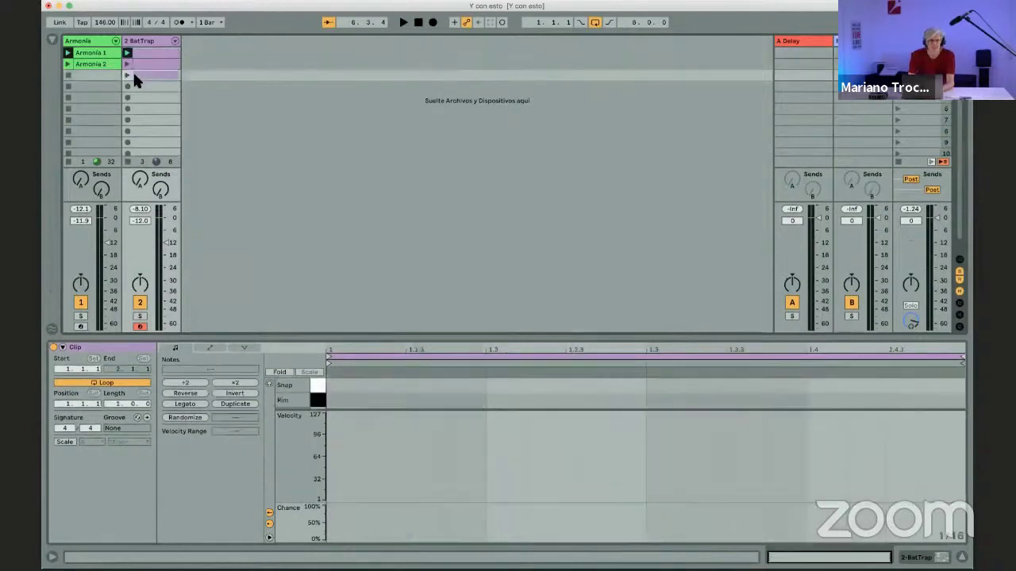
left_click(128, 75)
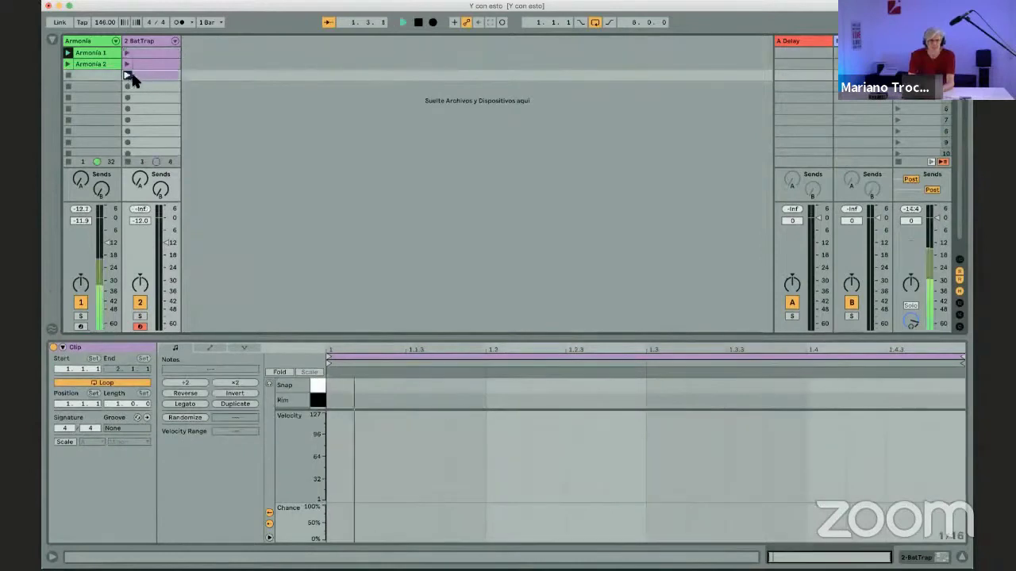
left_click(140, 316)
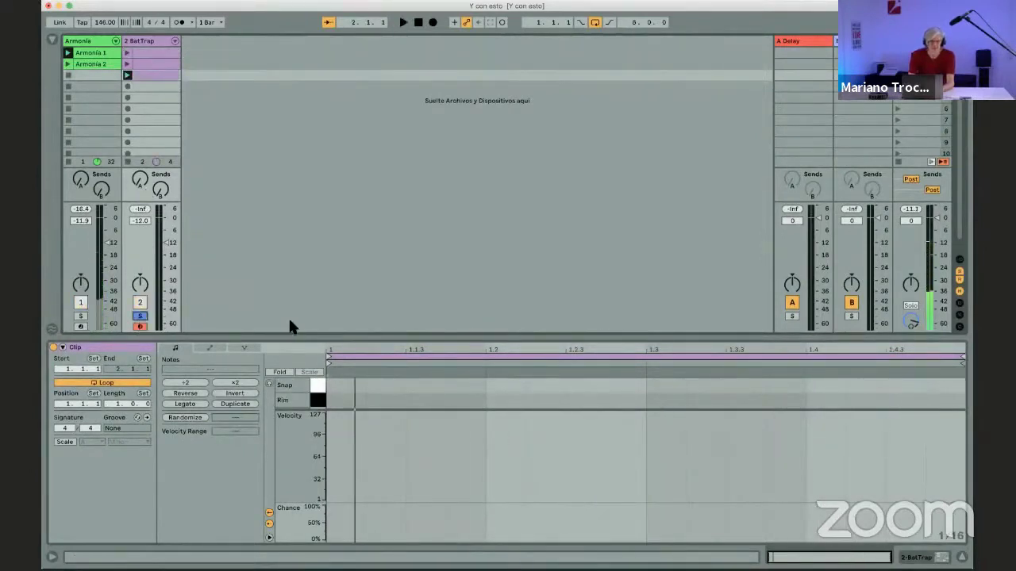
Step: Shorten the new clip's loop to one beat and play it with a sixteenth Hi Hat note at 1.1.3
left_click(393, 358)
key("super+Down")
key("super+Down")
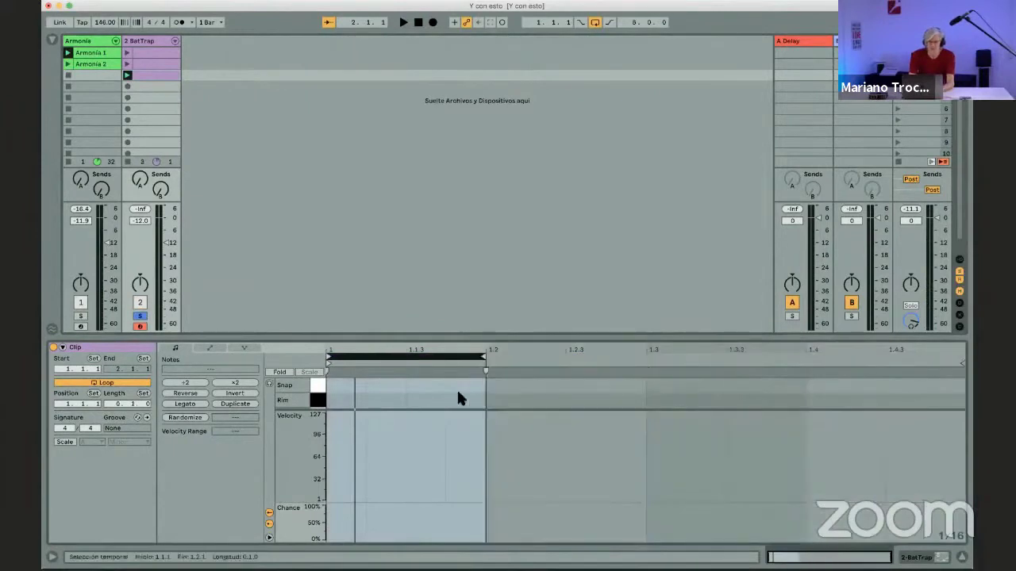
left_click_drag(460, 444, 463, 482)
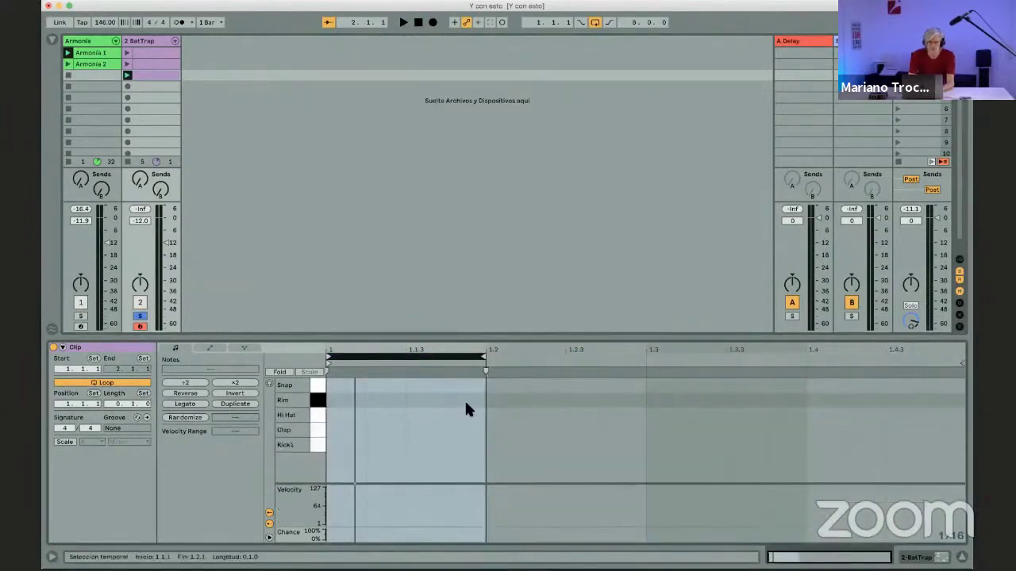
double_click(439, 411)
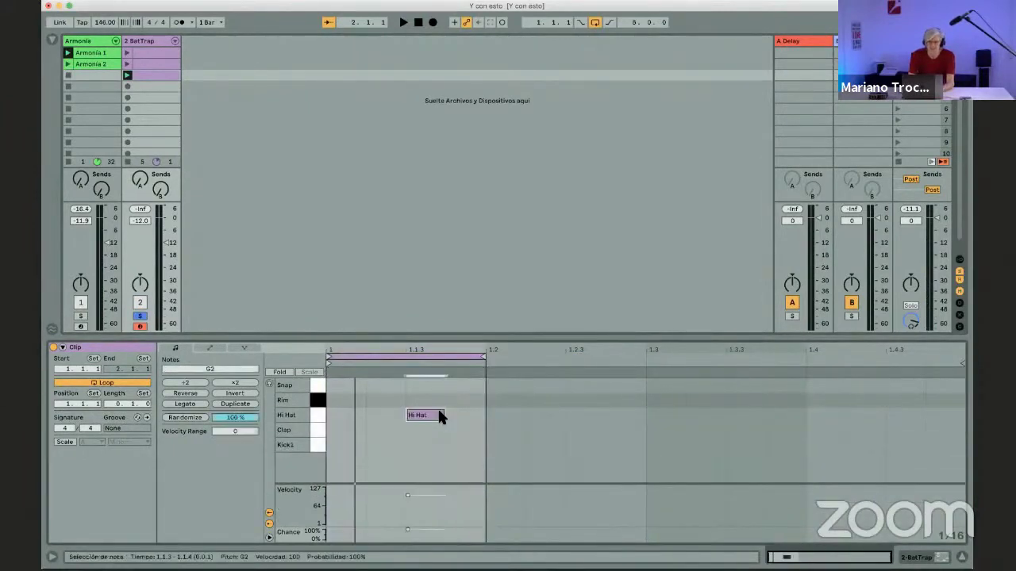
left_click(126, 75)
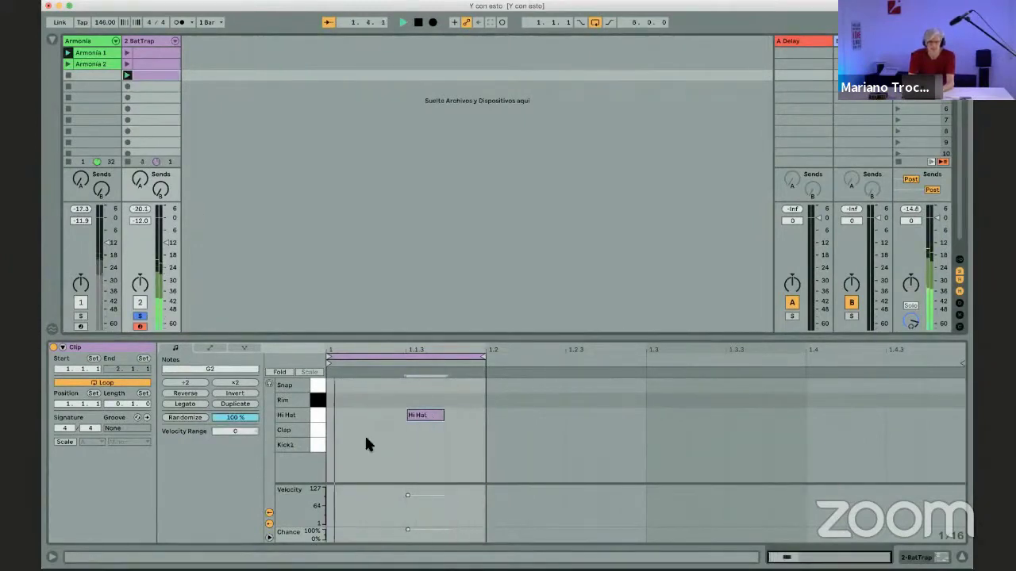
Step: Enlarge the Chance lane and audition the Hi Hat note at 0% chance before setting it to 62%
left_click_drag(347, 484, 342, 431)
left_click_drag(352, 340, 337, 260)
mouse_move(408, 491)
left_mouse_down()
mouse_move(408, 513)
mouse_move(434, 540)
left_mouse_up()
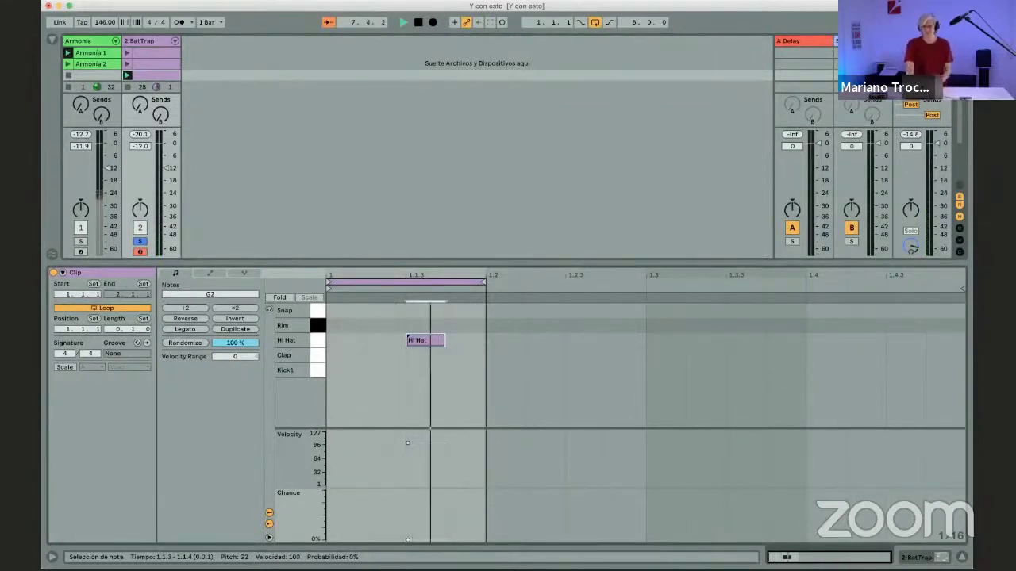
mouse_move(408, 540)
left_mouse_down()
mouse_move(408, 493)
mouse_move(408, 519)
mouse_move(408, 508)
left_mouse_up()
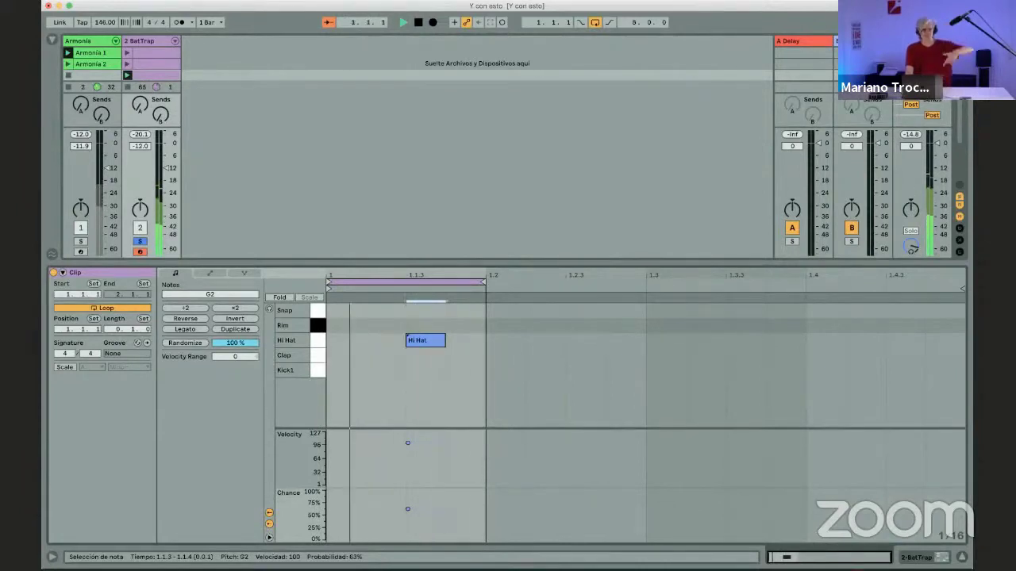
left_click_drag(426, 508, 426, 508)
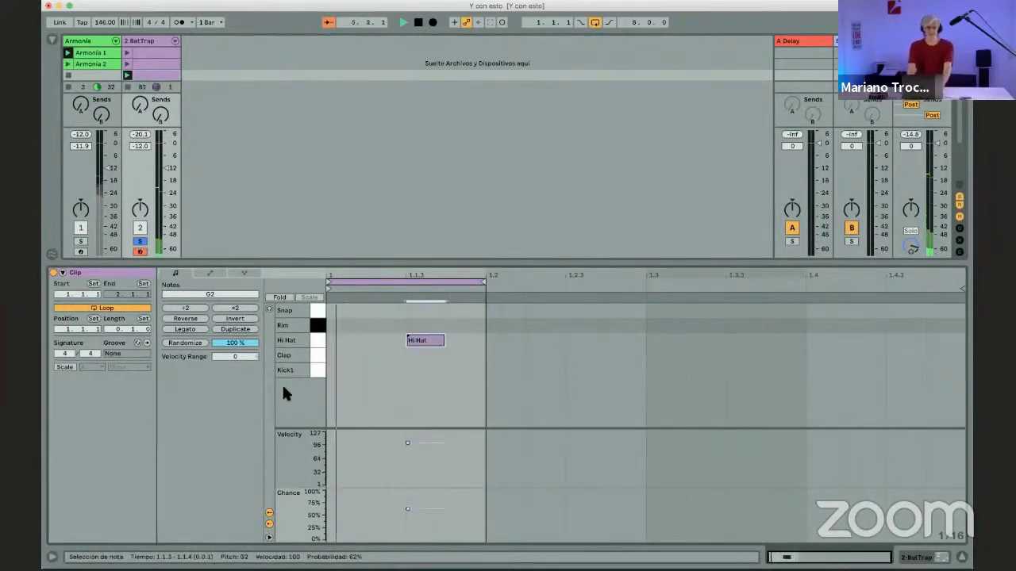
Step: Give the single Hi Hat note at 1.1.3 a velocity range of -38
mouse_move(227, 343)
left_mouse_down()
mouse_move(227, 364)
mouse_move(246, 332)
mouse_move(234, 337)
left_mouse_up()
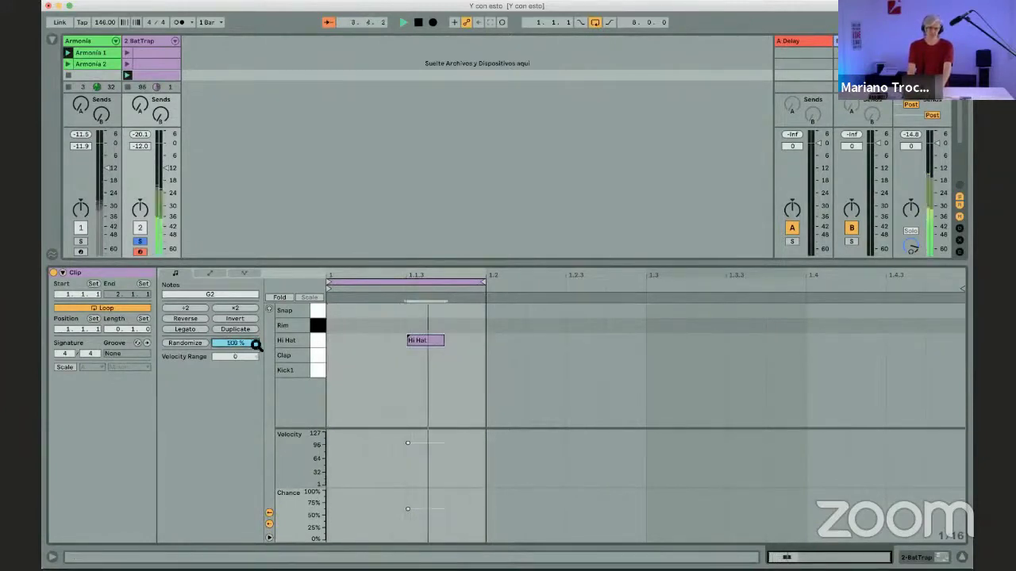
left_click(424, 338)
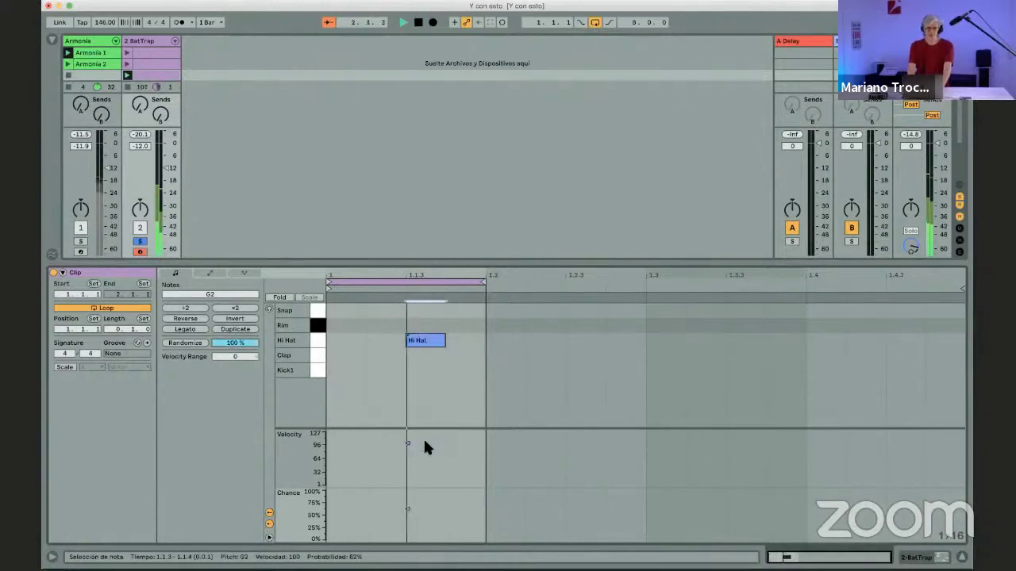
left_click_drag(408, 443, 408, 460)
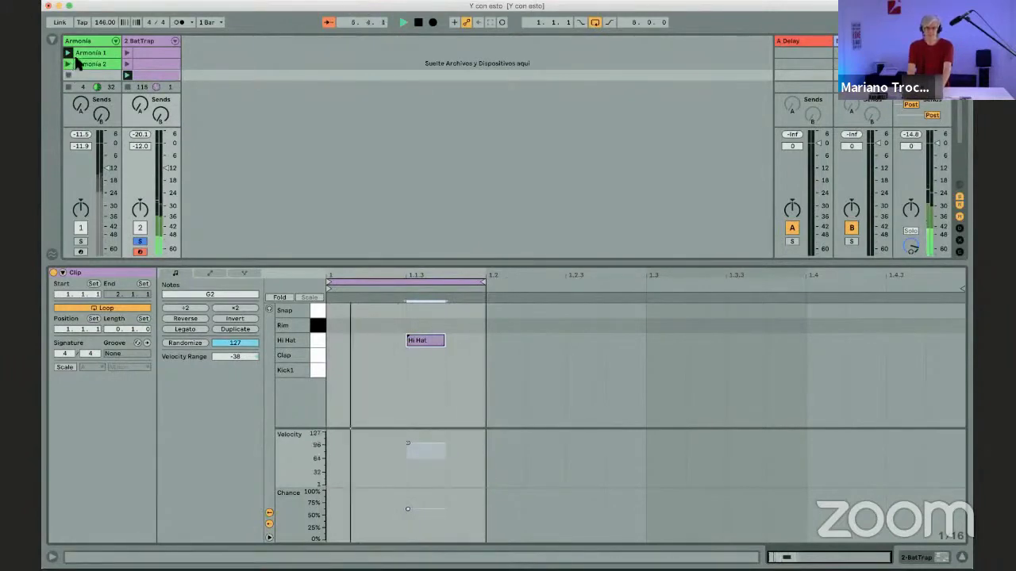
Step: Launch BatTrap's first clip and give all of its Hi Hat notes a velocity range of -33
left_click(126, 52)
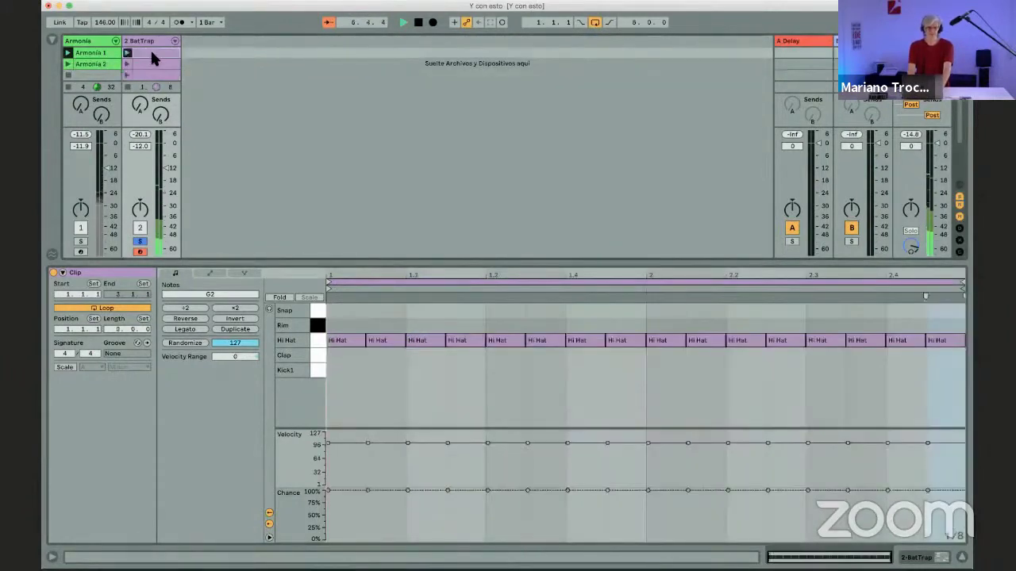
left_click(317, 340)
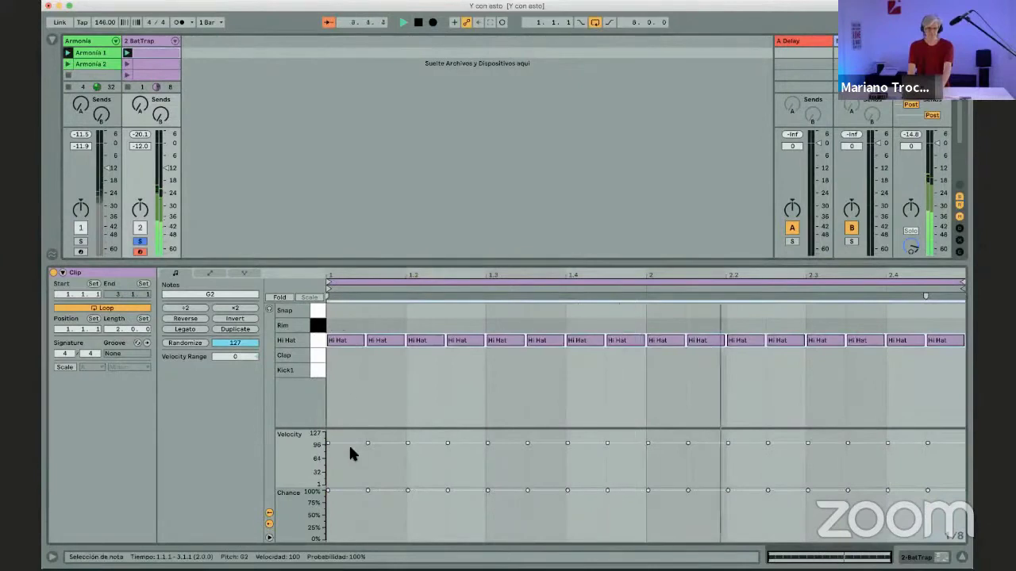
left_click_drag(328, 443, 327, 458)
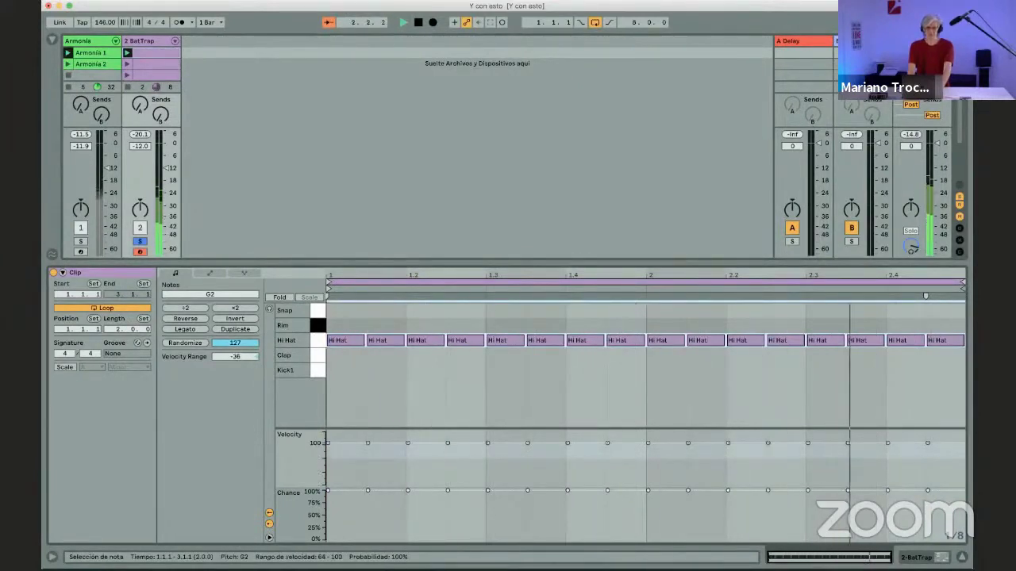
left_click_drag(235, 356, 235, 355)
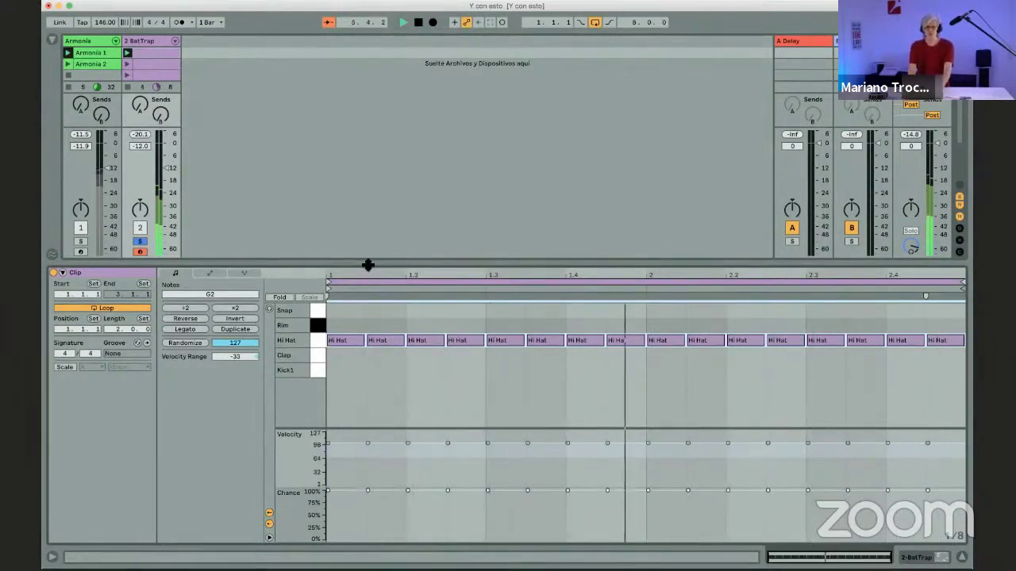
Step: Give the session view more height and shrink the clip's Velocity and Chance lanes to thin strips
left_click_drag(368, 265, 377, 337)
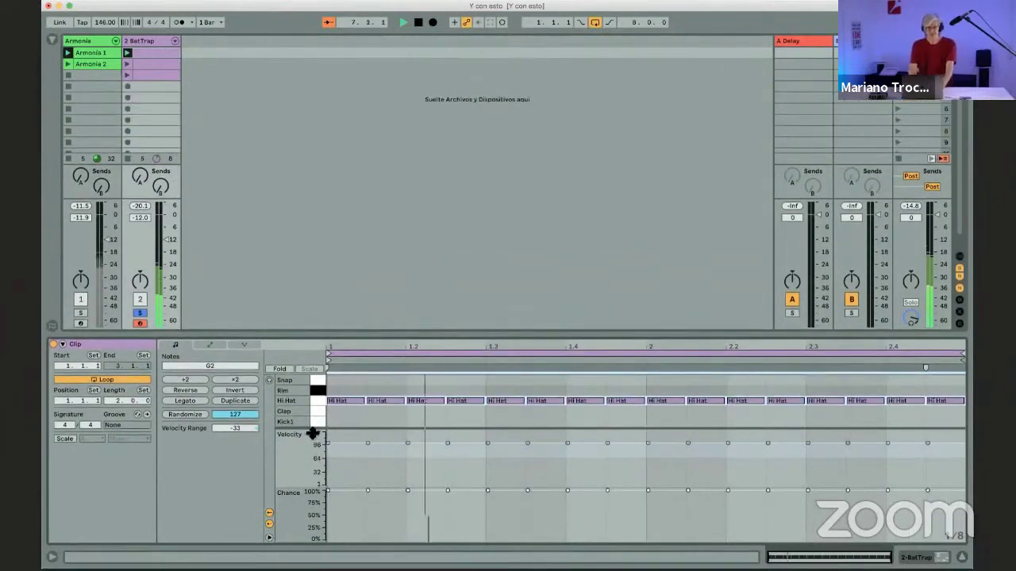
left_click_drag(316, 483, 311, 490)
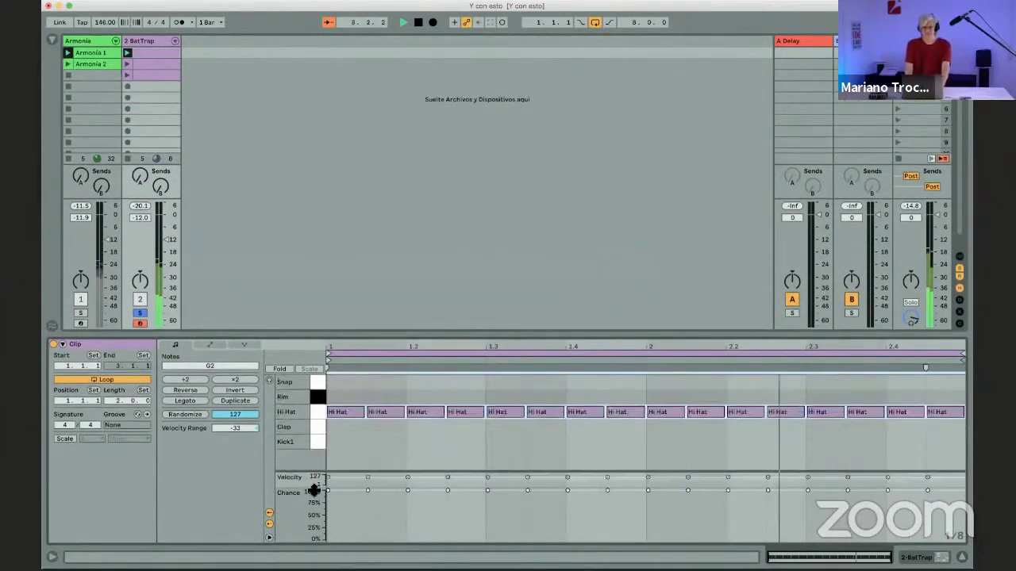
left_click_drag(316, 526, 319, 515)
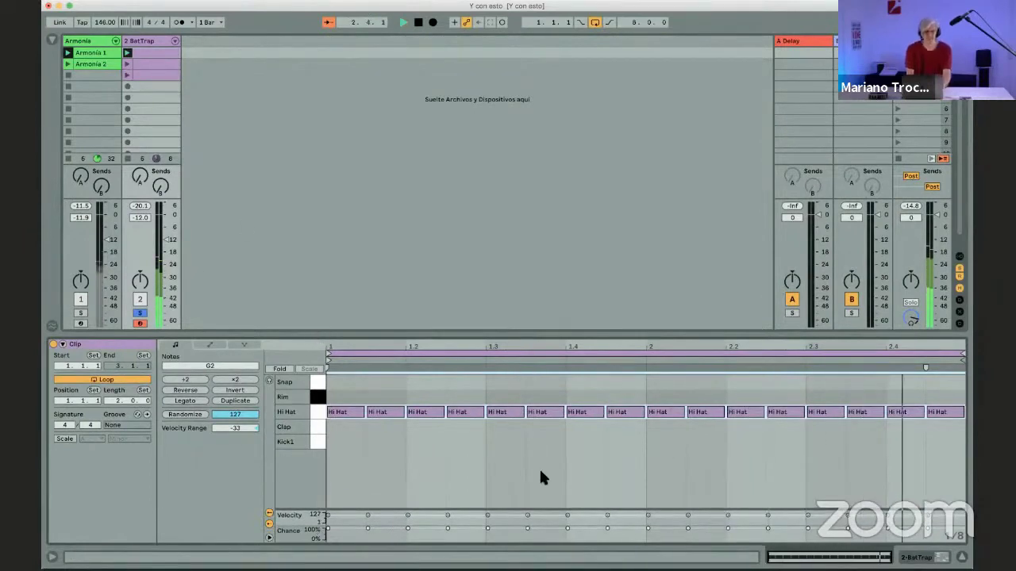
Step: Draw Clap notes at 1.4 and 2.3 and Kick1 notes at 1.1 and 1.1.3
key("b")
left_click(585, 427)
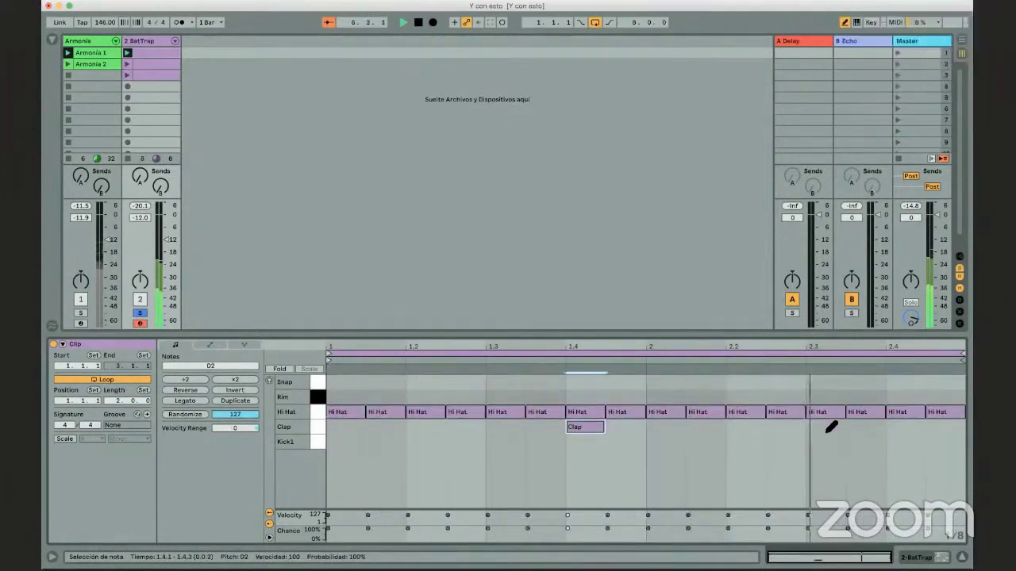
left_click(832, 426)
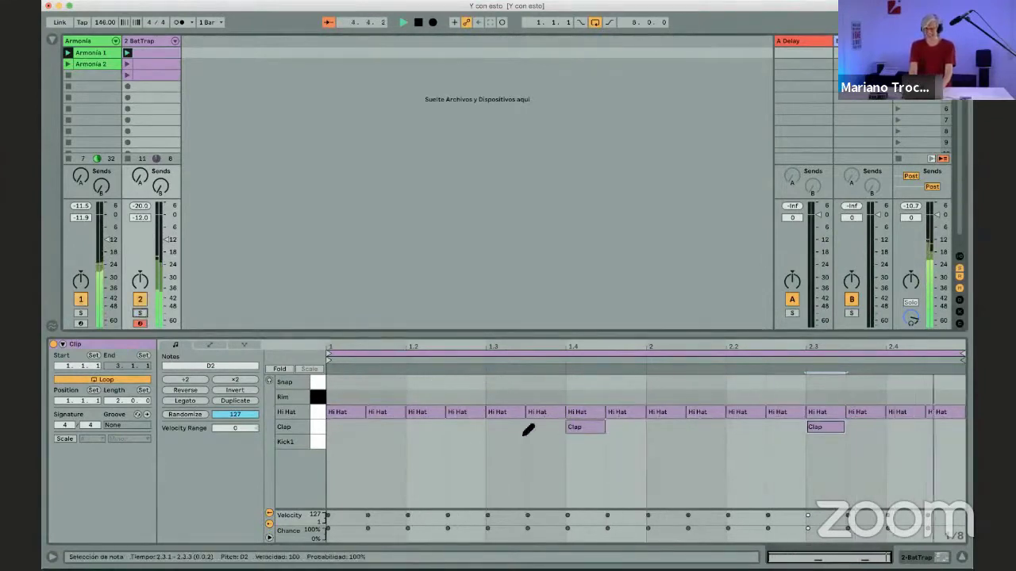
left_click(356, 442)
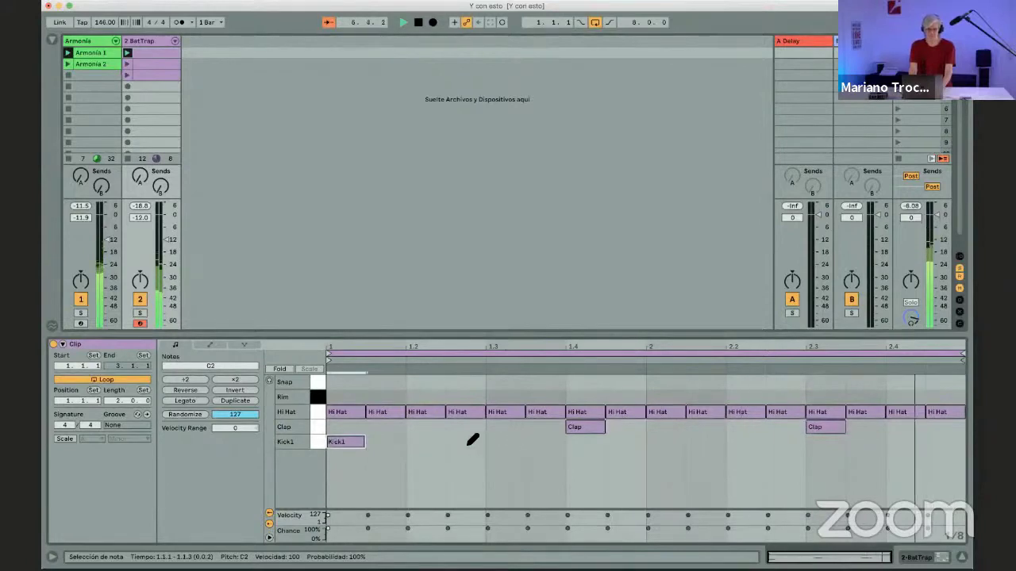
left_click(418, 443)
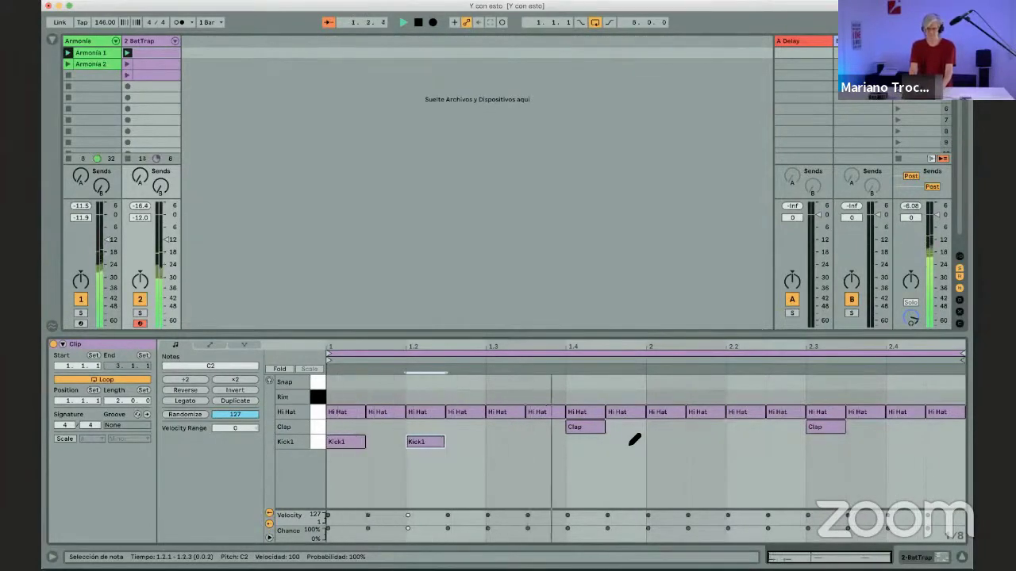
key("Left")
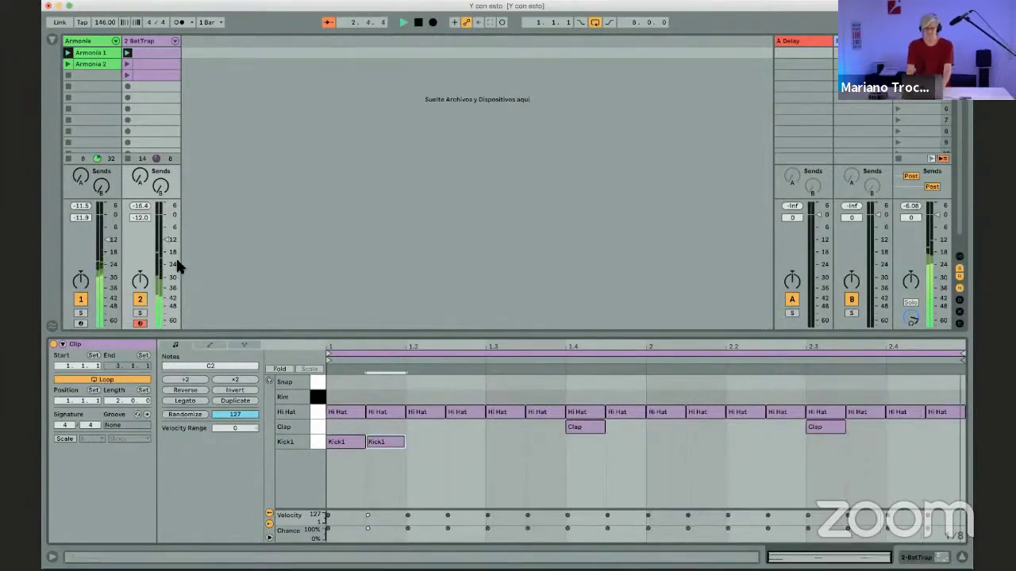
Step: Raise the BatTrap track volume to -6.2 dB and replace the Clap note at 1.4 with one at 1.3
left_click_drag(166, 239, 167, 230)
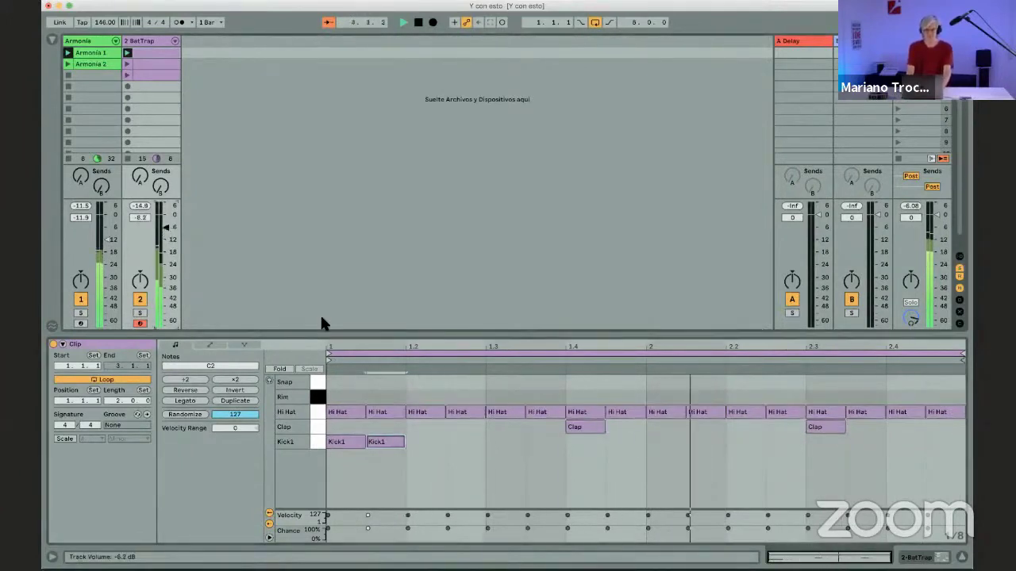
left_click(576, 427)
left_click(505, 429)
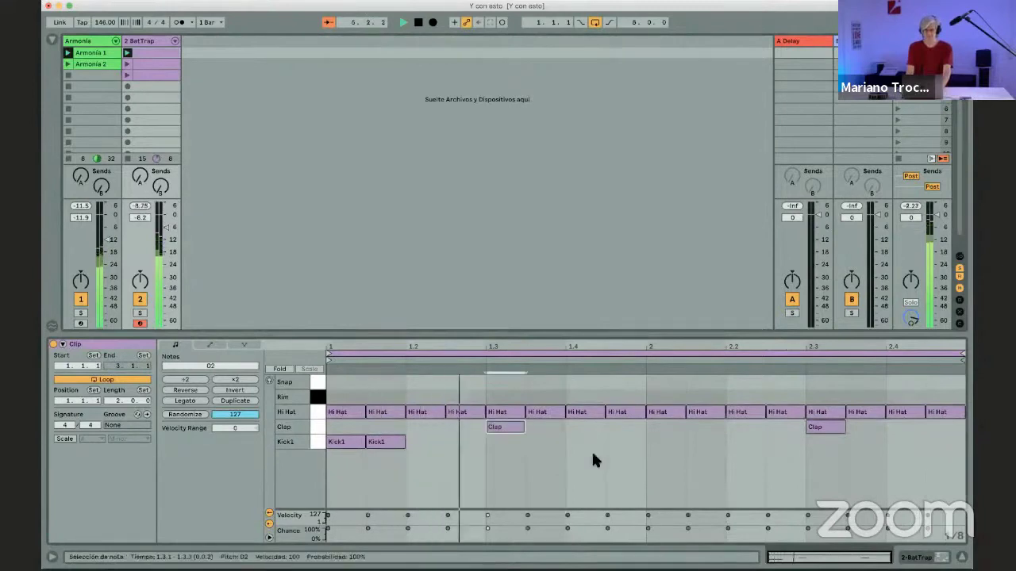
Step: Add Kick1 notes at 1.4, 2.1, 2.1.3 and 2.2.3, keeping a Clap note at 2.3
left_click(593, 444)
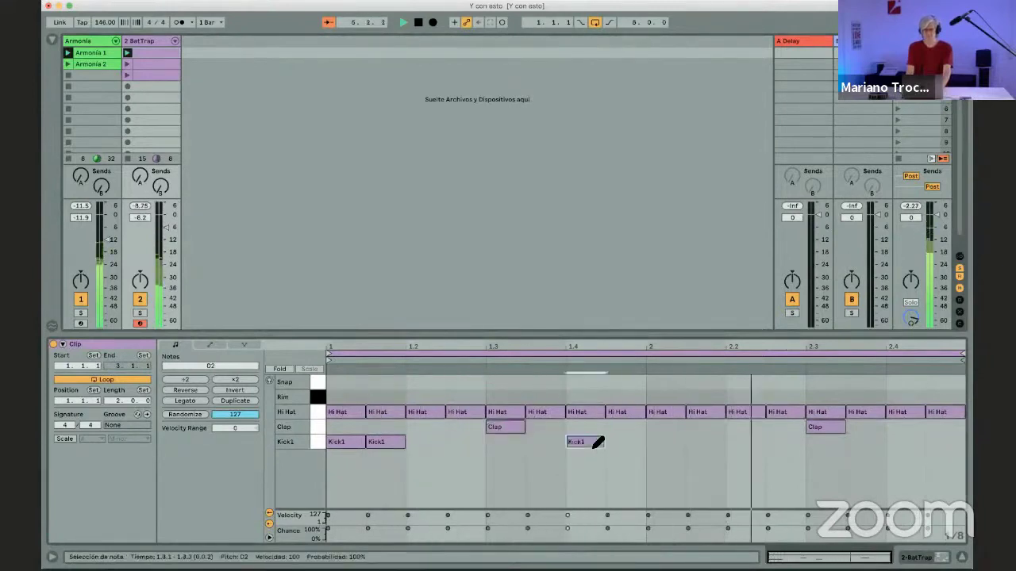
left_click(665, 443)
left_click(830, 424)
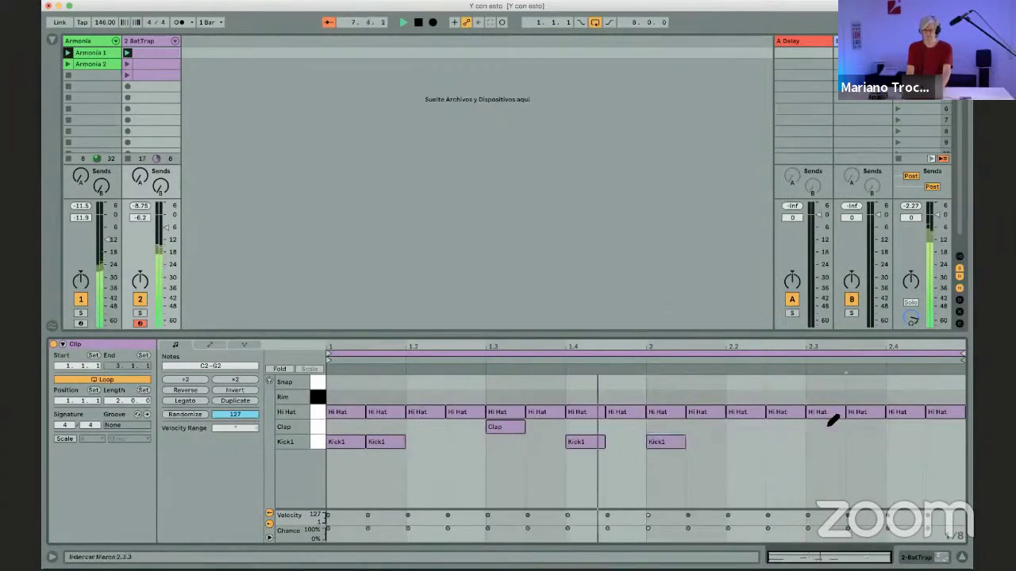
left_click(815, 428)
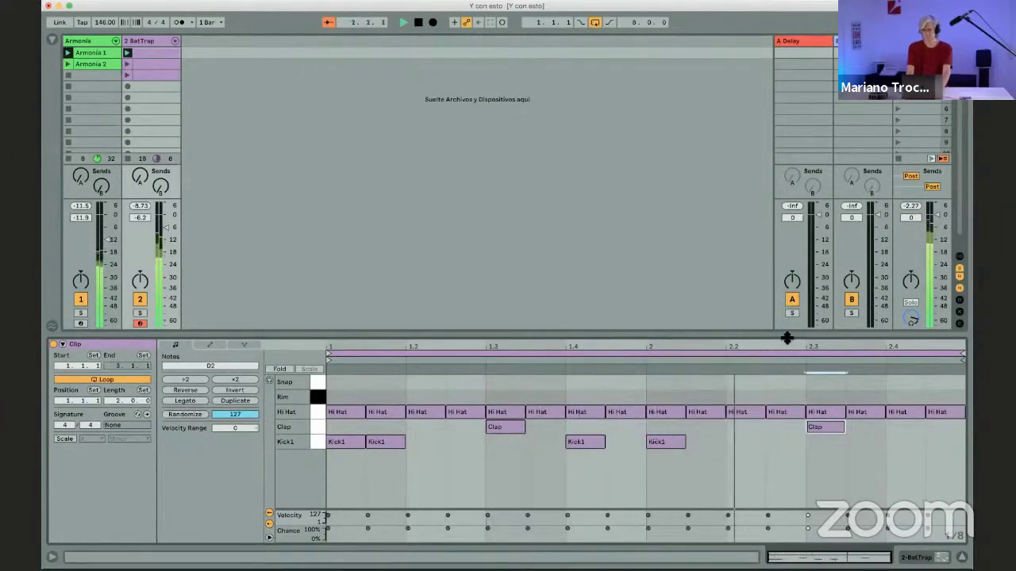
left_click(718, 442)
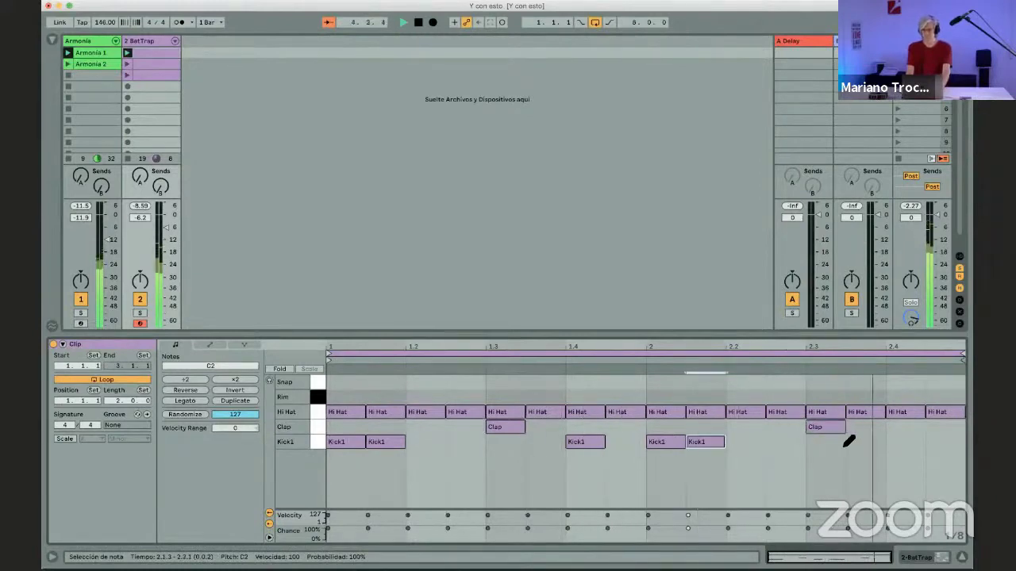
left_click(787, 442)
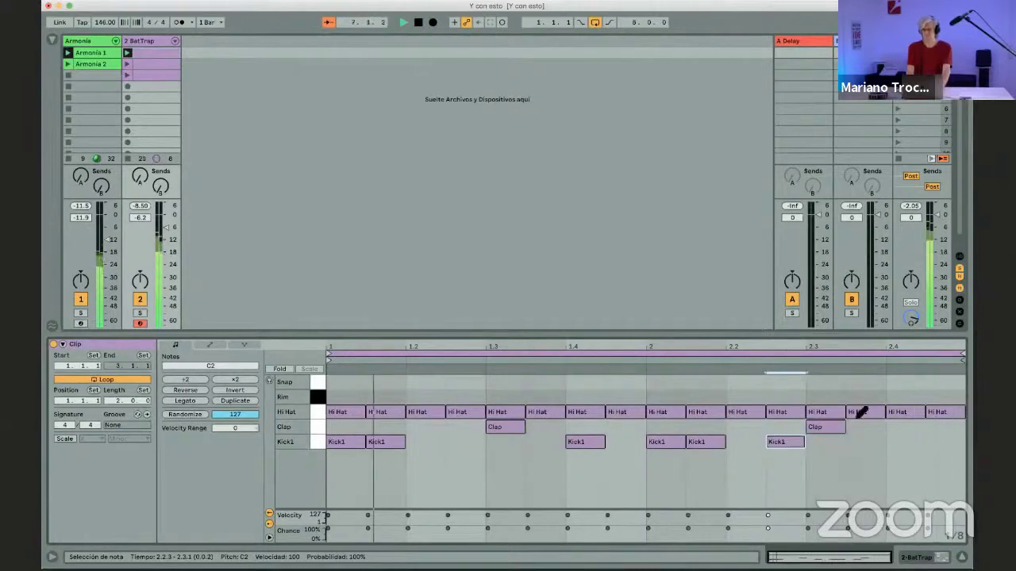
Step: Unfold BatTrap's drum chains, lower the Hi Hat chain volume to about -20 dB, and stop playback
left_click(175, 40)
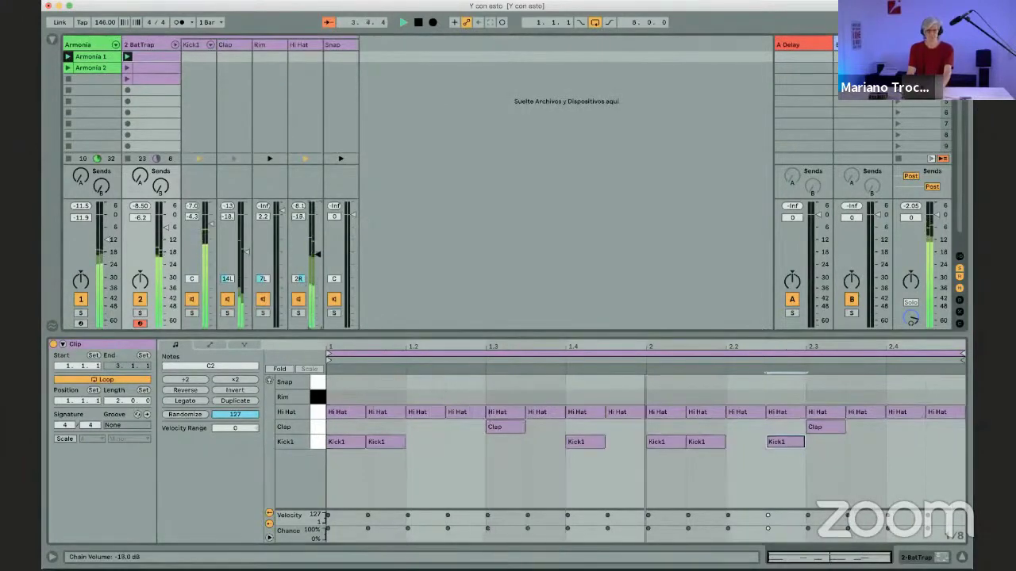
left_click_drag(316, 254, 316, 257)
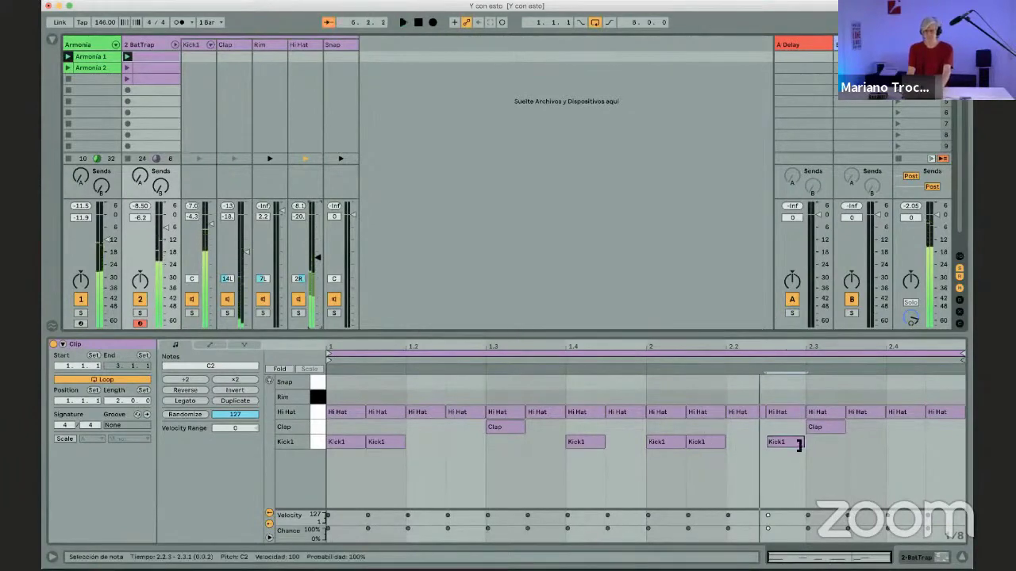
key("space")
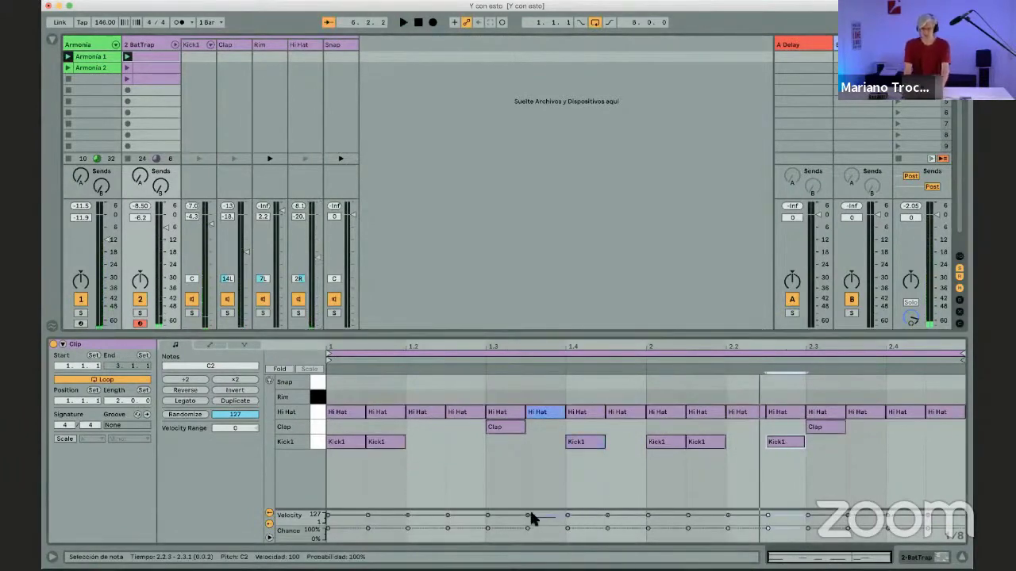
Step: Enlarge the Chance lane and lower the chance of the Kick1 note at 2.2.3 to about 51%
left_click(774, 527)
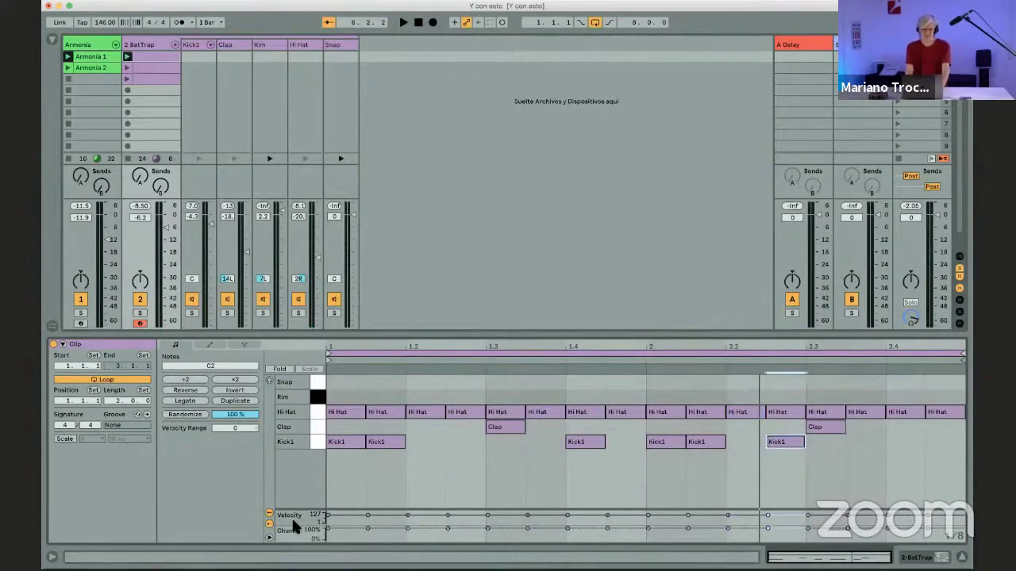
left_click_drag(294, 526, 313, 437)
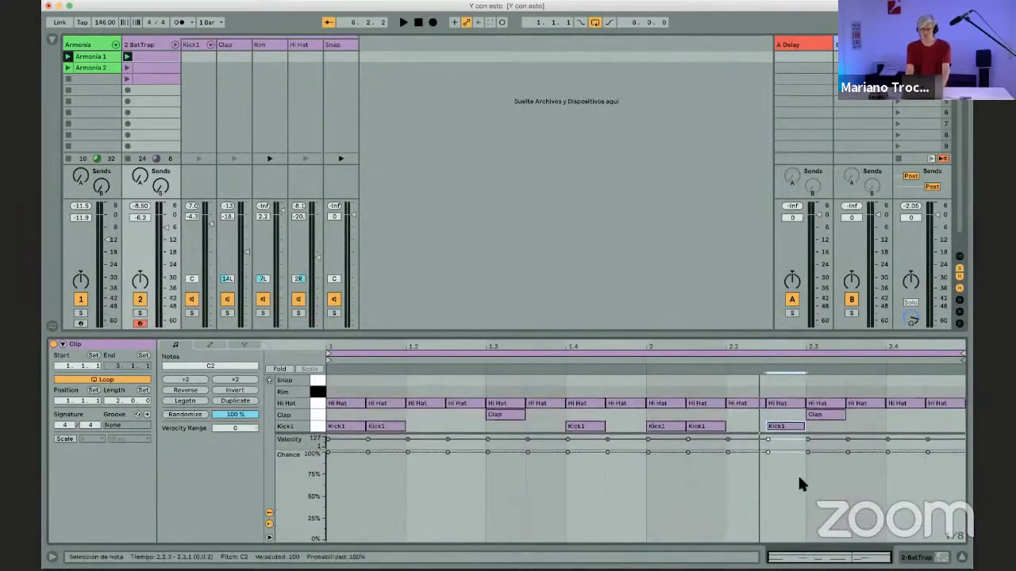
left_click_drag(785, 453, 794, 496)
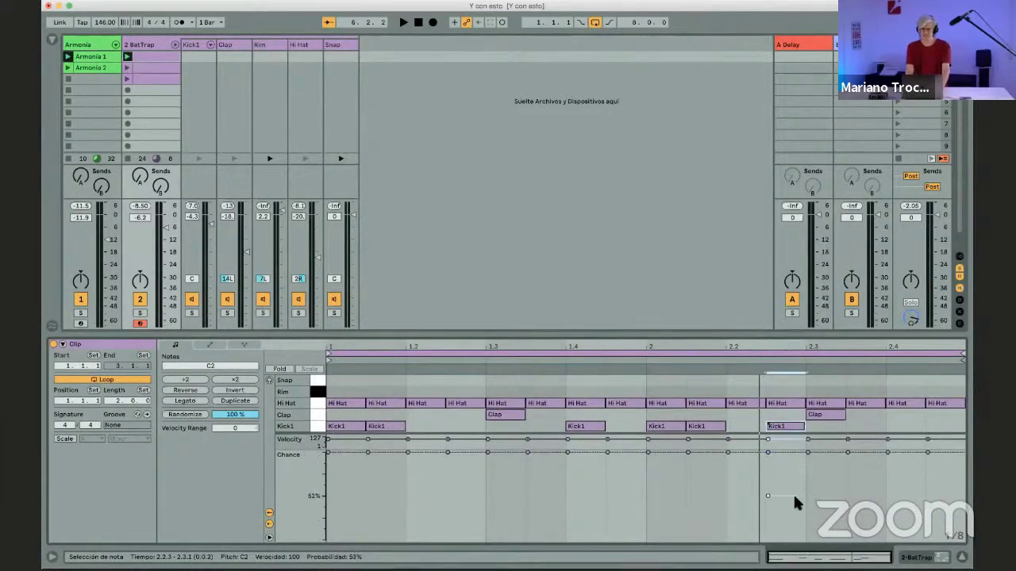
Step: Duplicate the loop to four bars and set the chance of the Kick1 note at 4.1.3 to 53%
left_click(720, 354)
key("super+d")
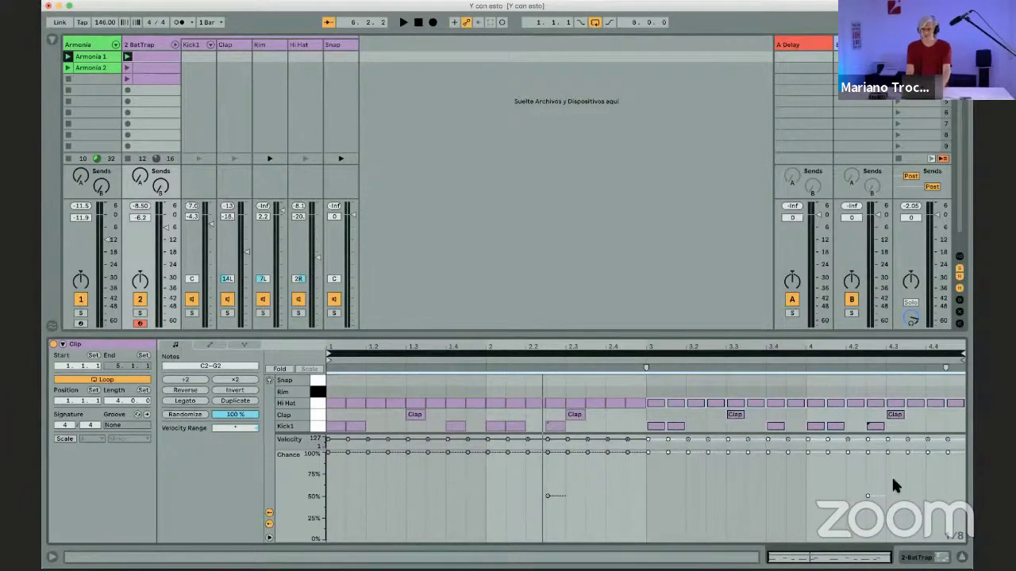
mouse_move(867, 496)
left_mouse_down()
mouse_move(868, 454)
mouse_move(837, 453)
mouse_move(835, 497)
left_mouse_up()
key("super+z")
left_click(843, 481)
left_click(835, 427)
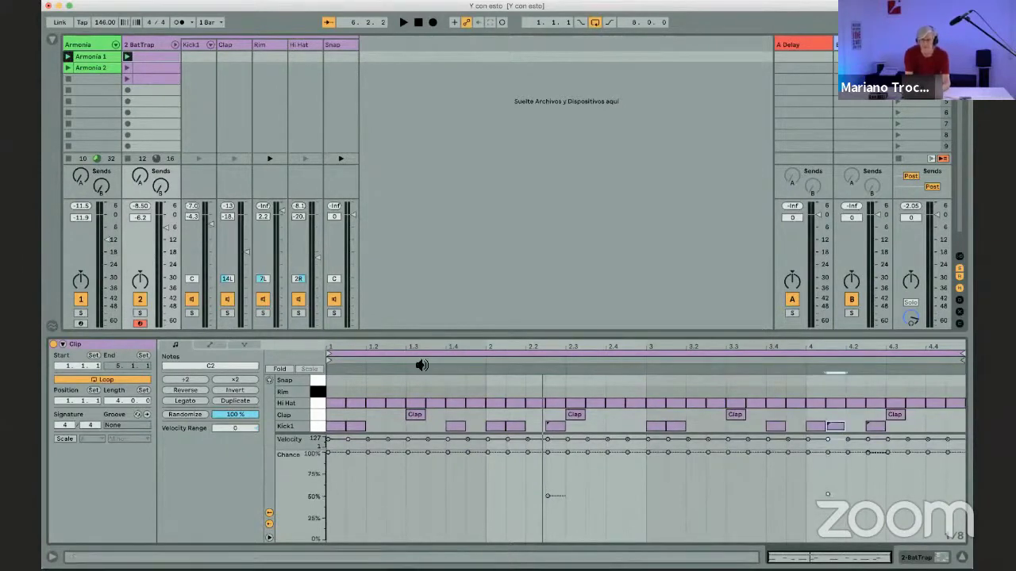
Step: Play the four-bar clip and raise the Kick1 chain volume to -3.4 dB
key("space")
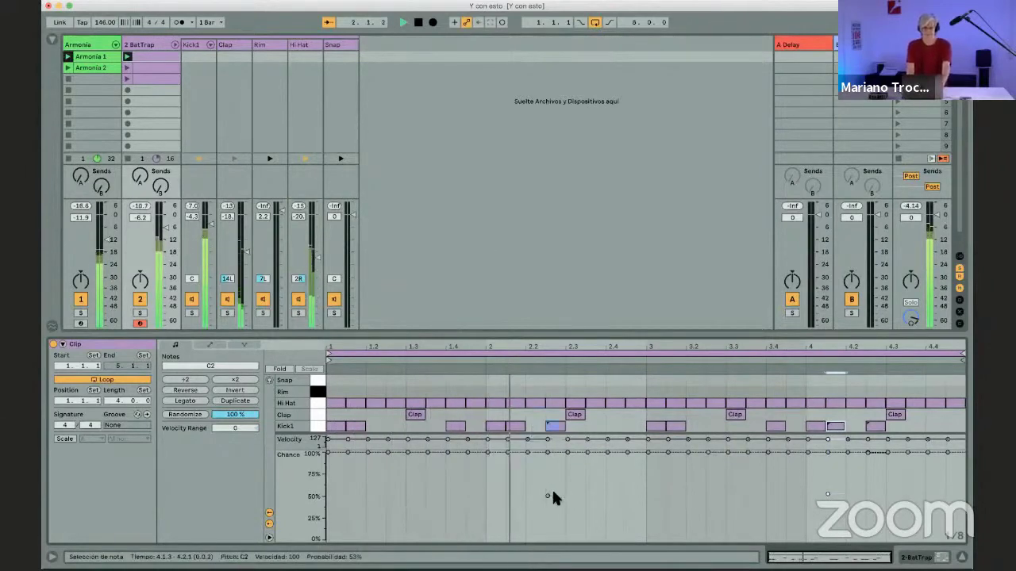
left_click_drag(551, 490, 553, 489)
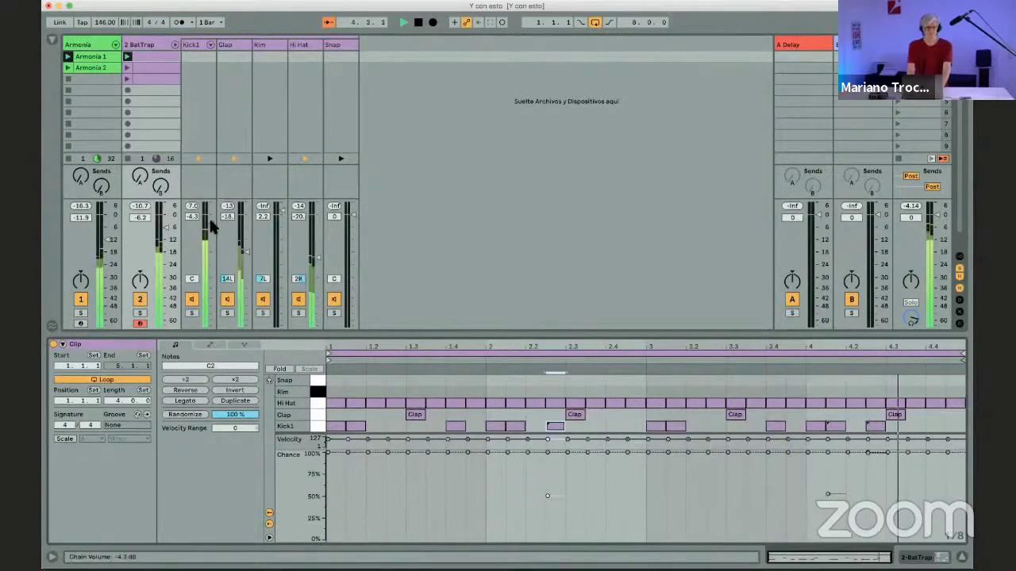
left_click_drag(208, 216, 208, 214)
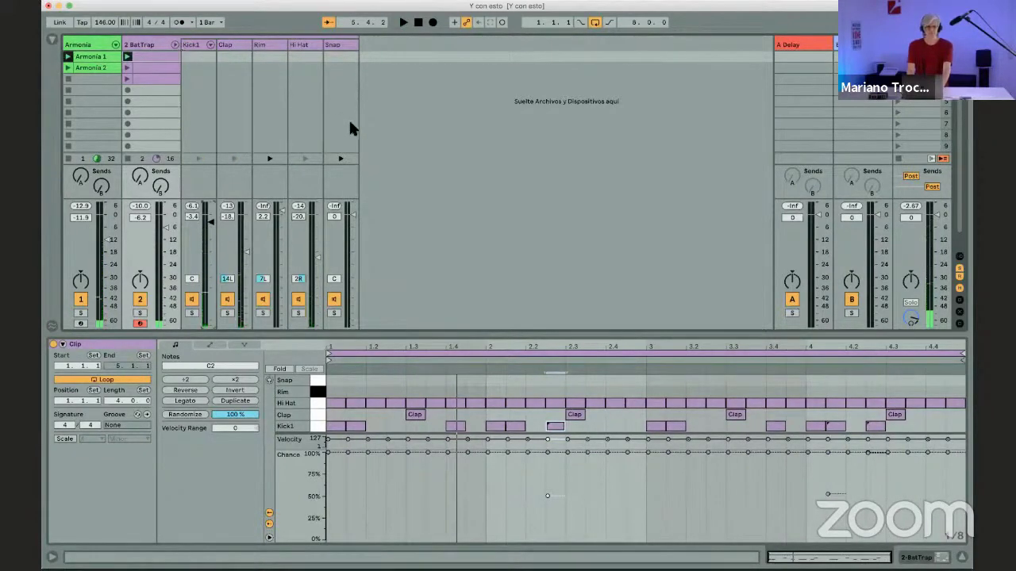
left_click(226, 45)
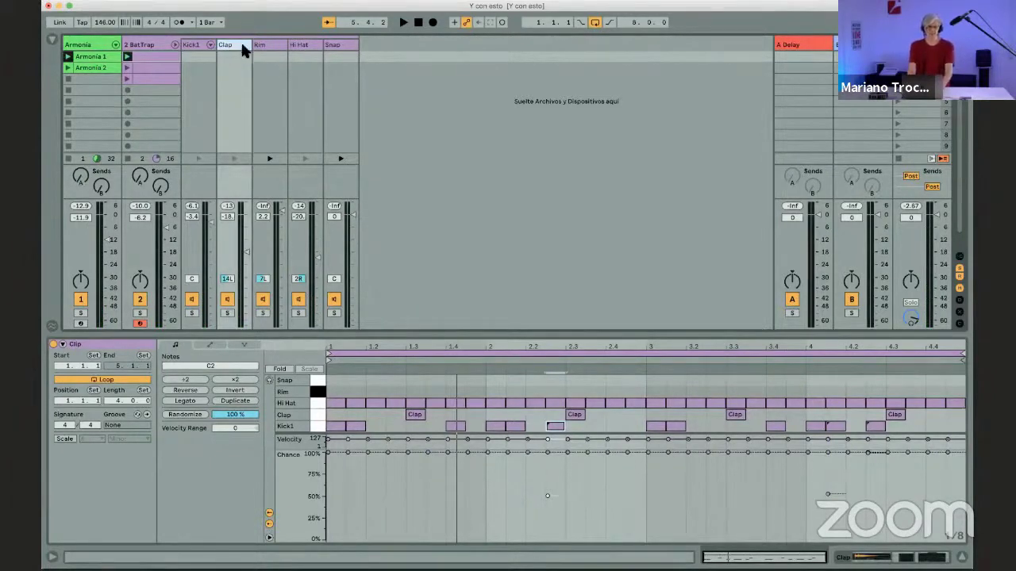
right_click(241, 46)
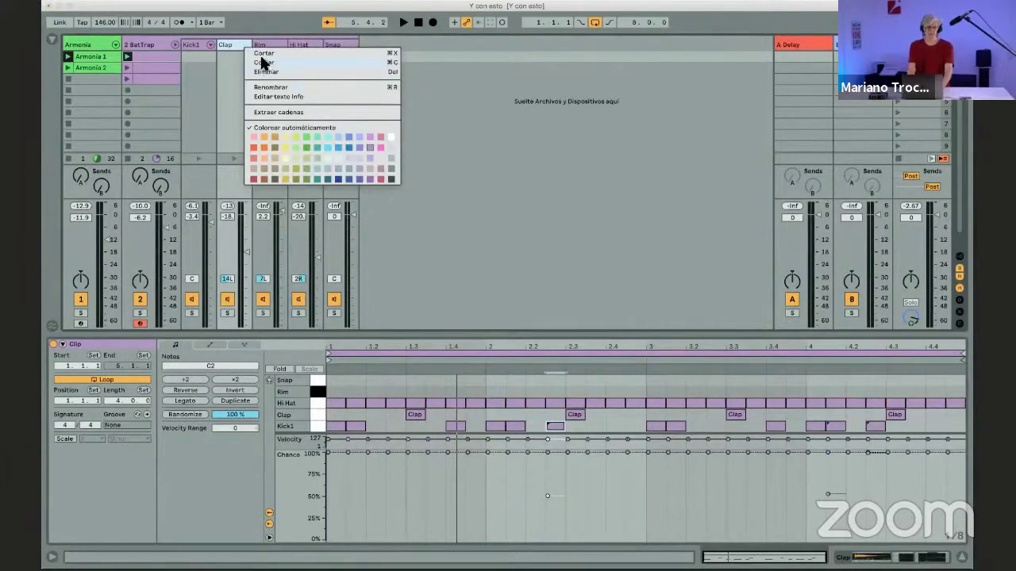
left_click(232, 46)
Step: Duplicate BatTrap's Clap pad onto the empty D#2 pad and open the copy's devices
left_click(157, 44)
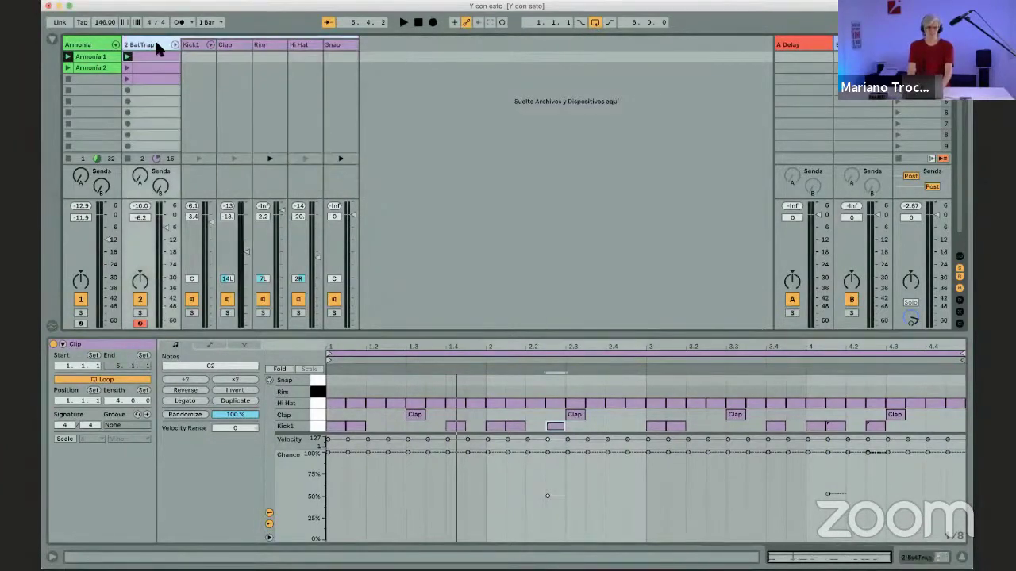
key("shift+Tab")
left_click_drag(165, 519, 209, 526)
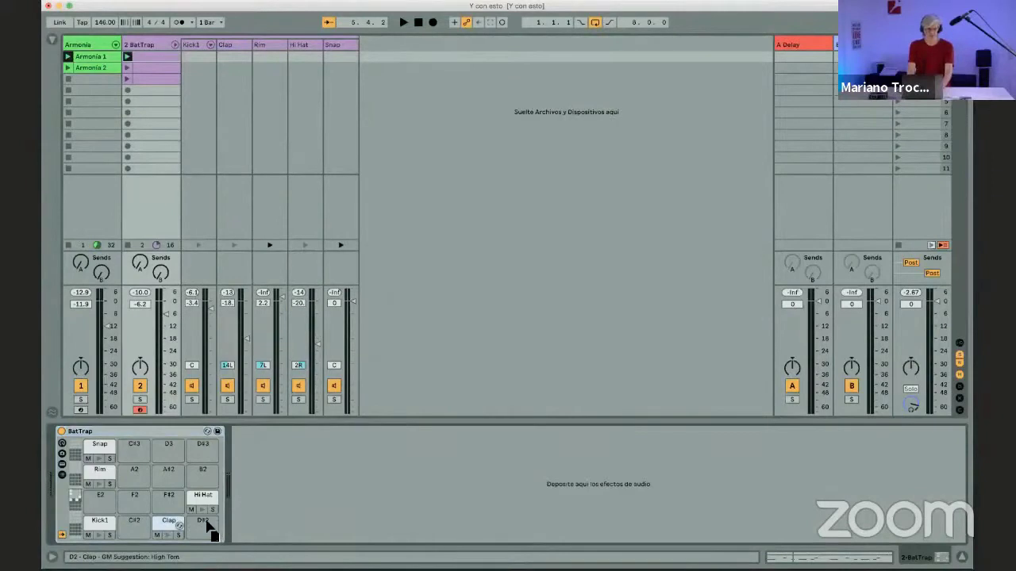
left_click(203, 526)
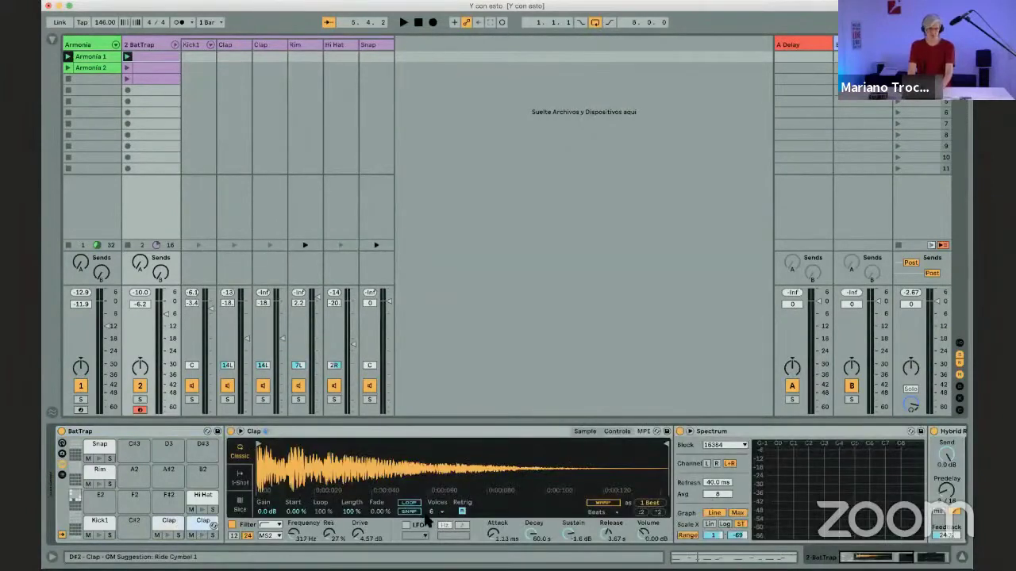
Step: Transpose the duplicated Clap by -1 st and pan the two Clap chains to 50L and 50R
left_click(615, 431)
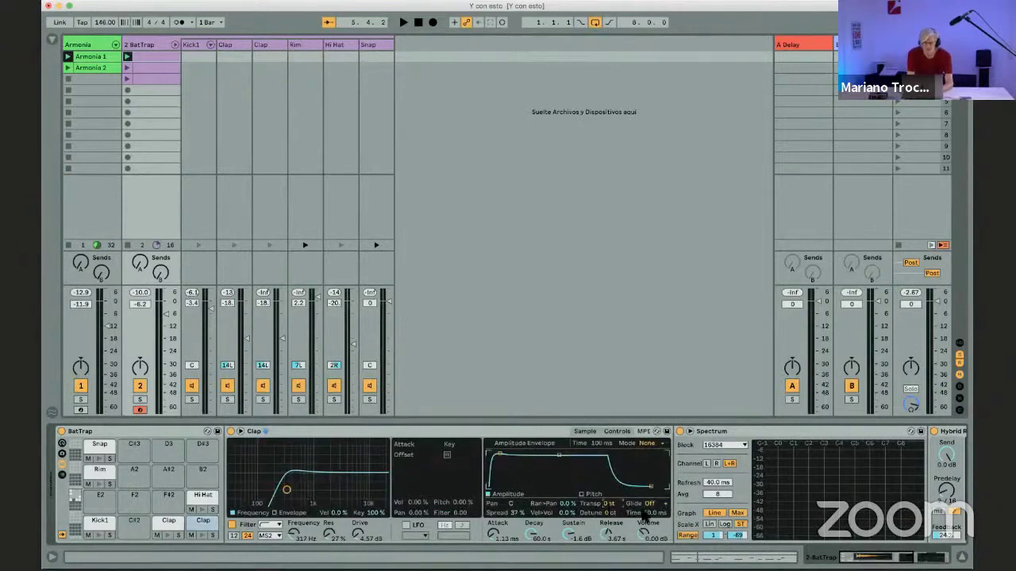
key("Down")
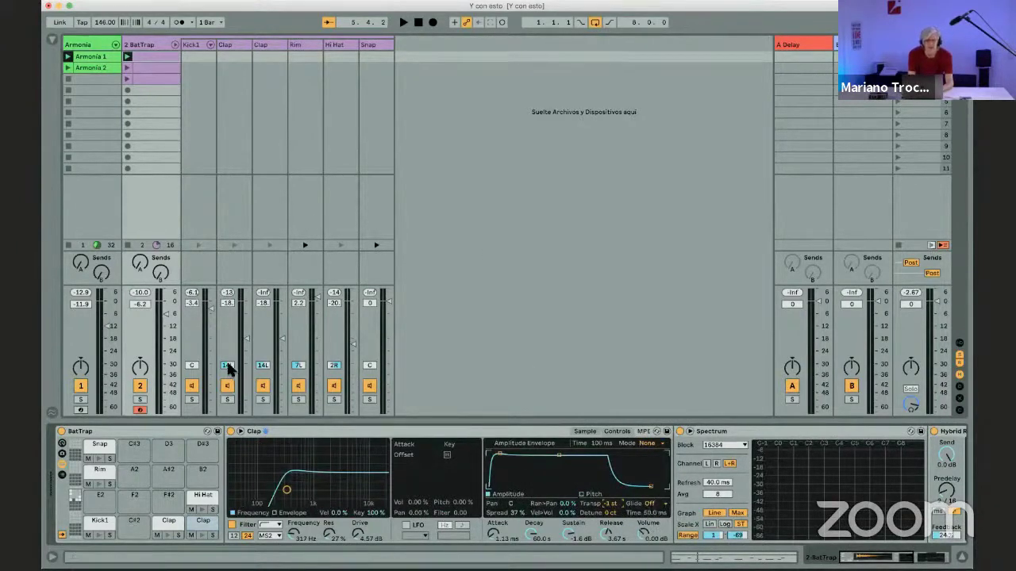
left_click_drag(227, 366, 256, 330)
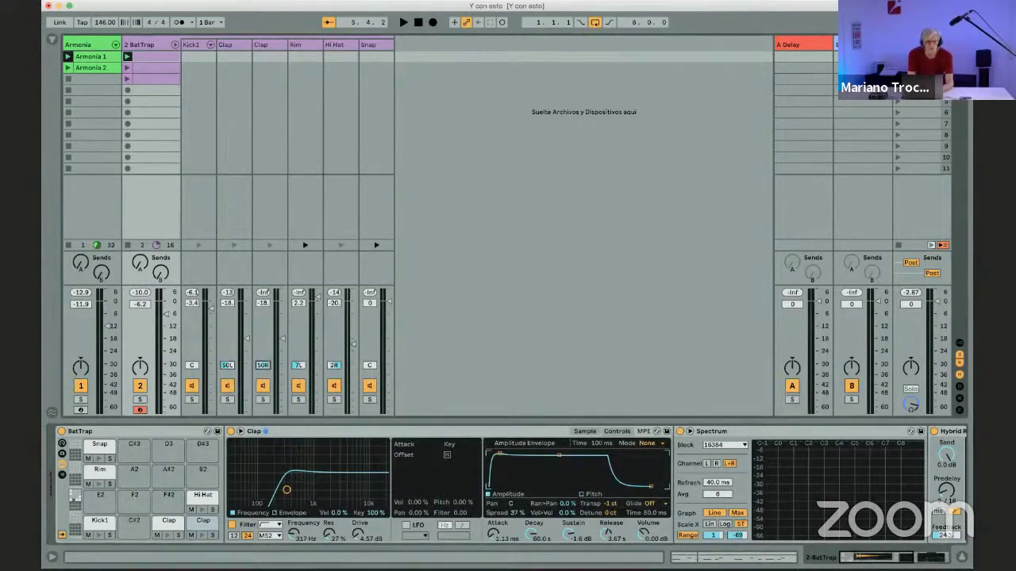
Step: Group the two Clap chains together and rename the group "clap"
left_click(246, 39)
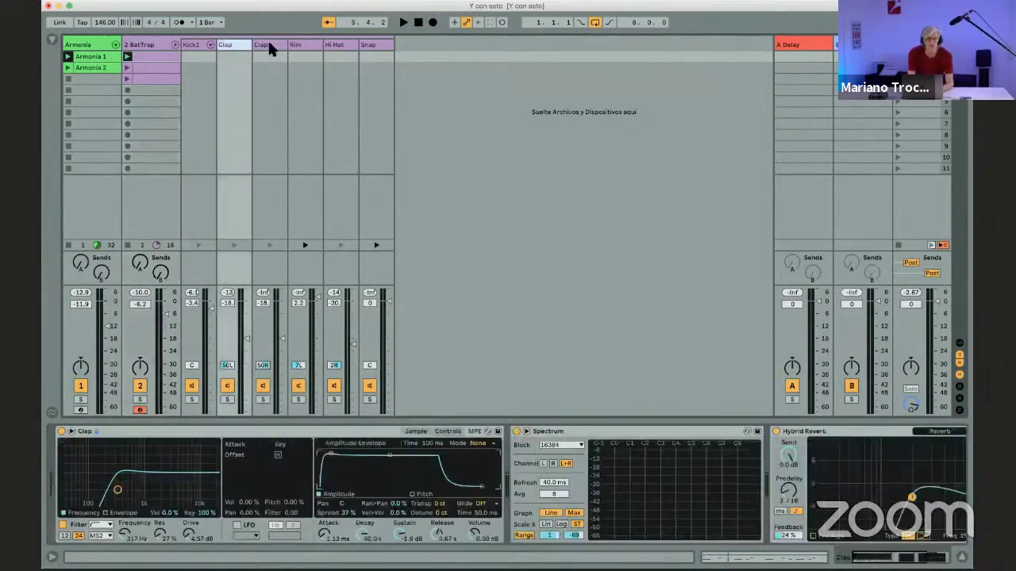
left_click(267, 38)
key("super+g")
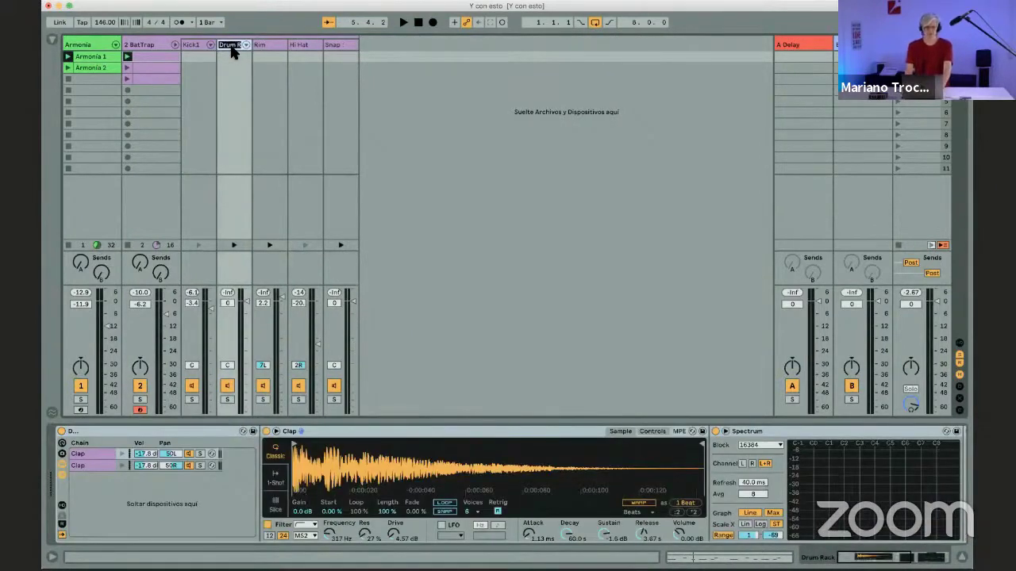
left_click(231, 46)
type("clap")
key("Return")
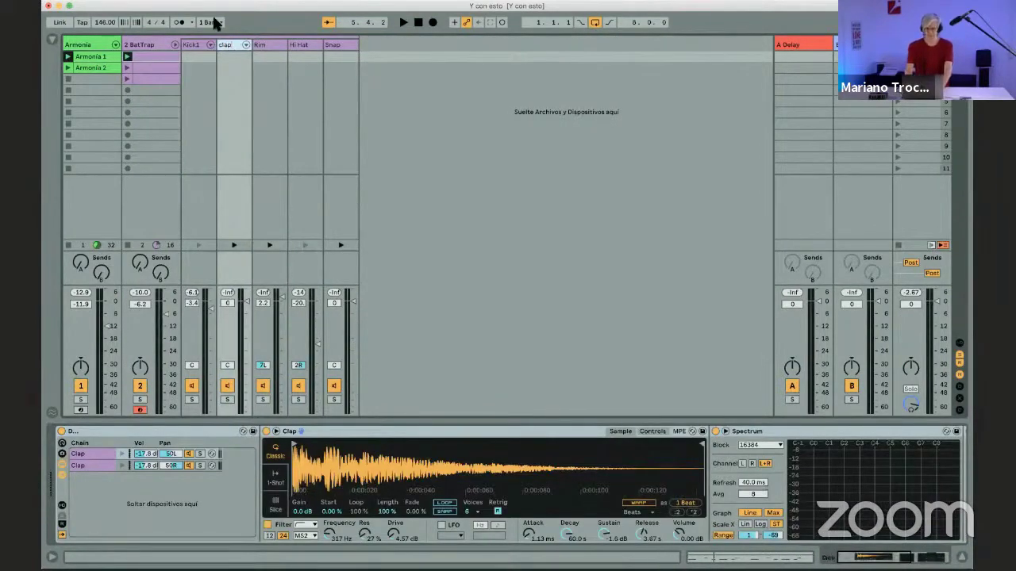
Step: Search the audio effects for "hy", add Hybrid Reverb to the clap group, and hide the browser
left_click(51, 39)
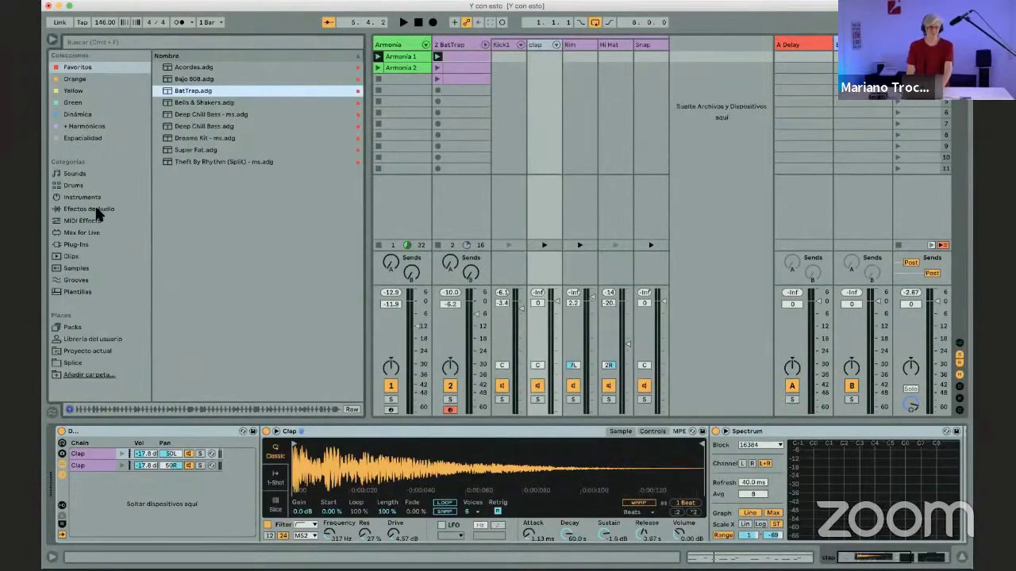
left_click(104, 41)
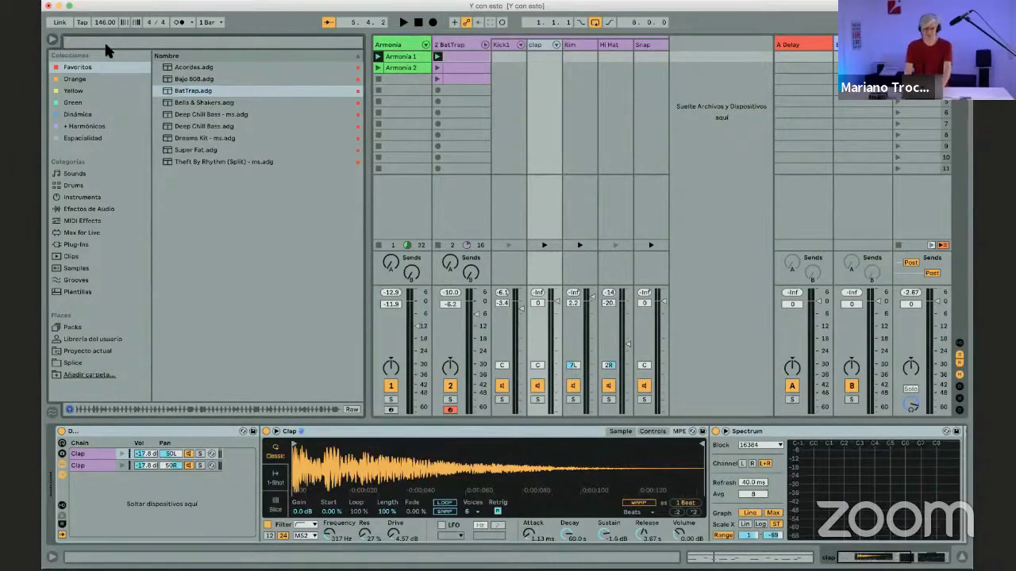
type("hy")
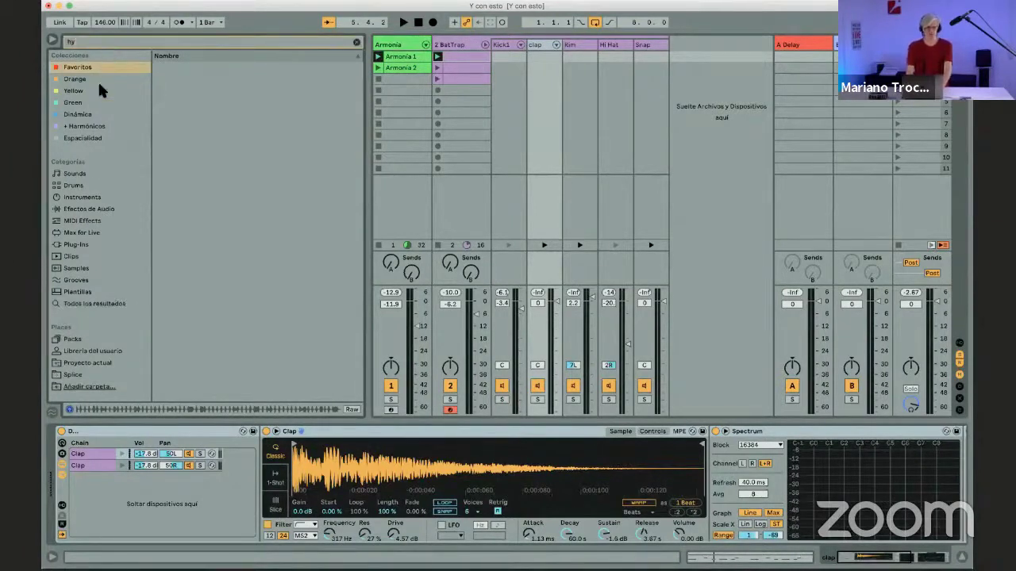
left_click(90, 210)
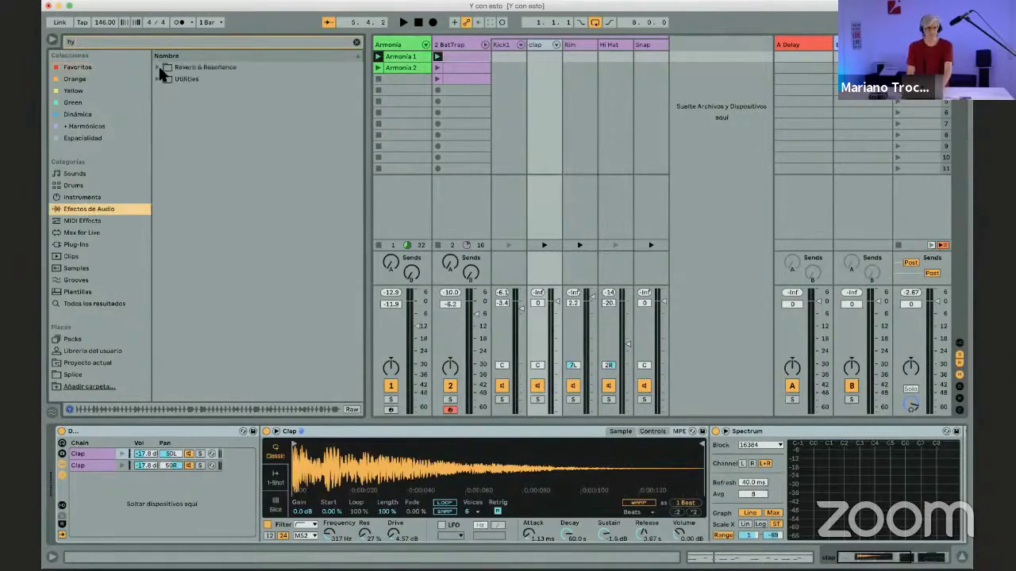
double_click(179, 70)
left_click_drag(179, 79, 538, 44)
key("Return")
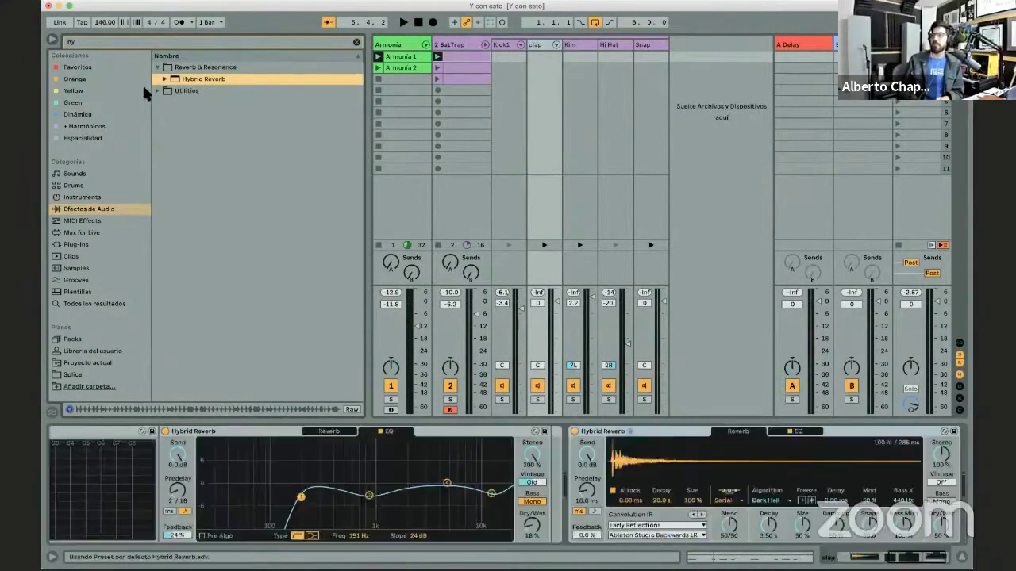
left_click(51, 39)
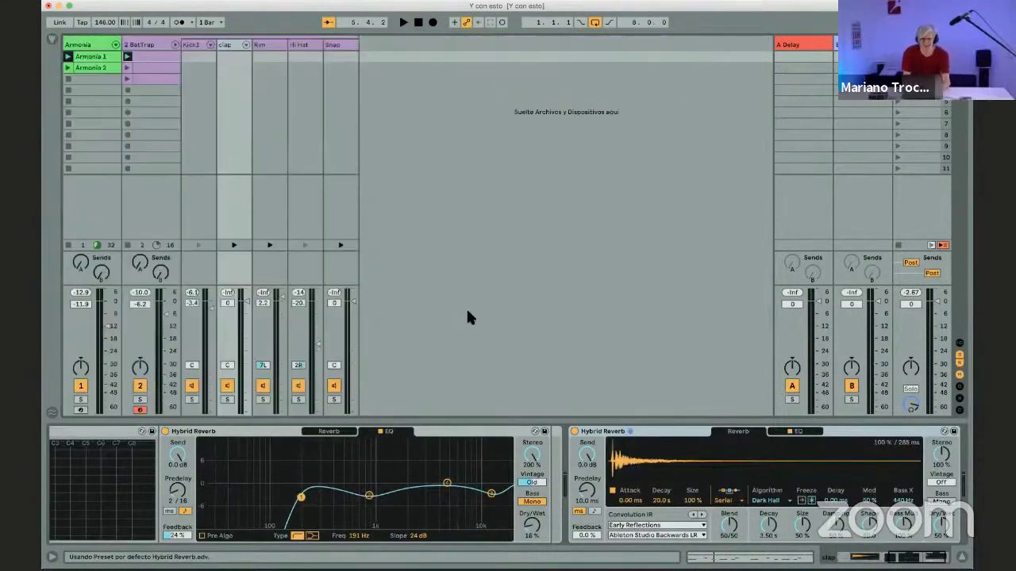
Step: Audition the beat and set the new Hybrid Reverb's convolution IR to Big Snare from the Made for Drums category
scroll(737, 464, "right", 2)
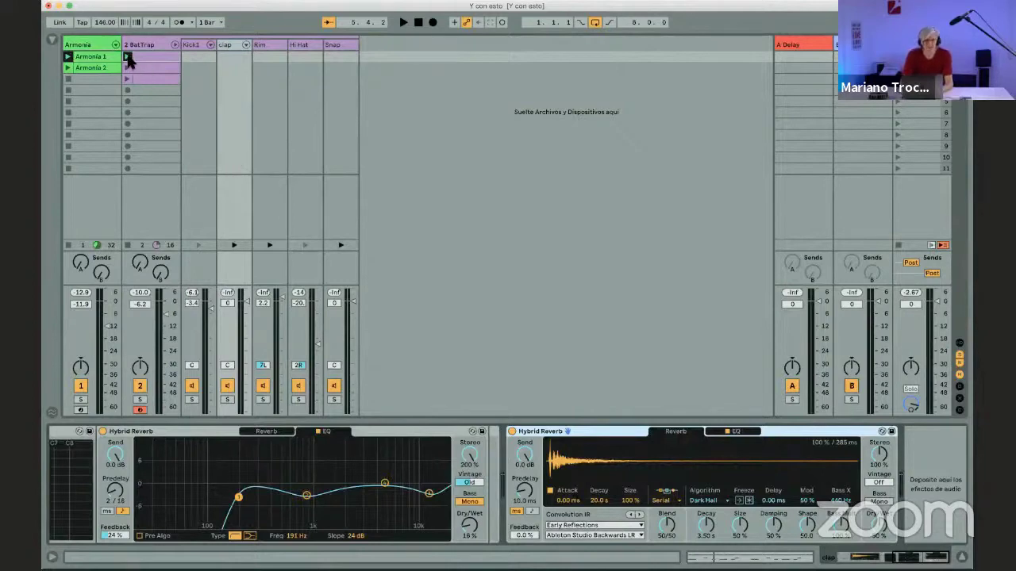
key("space")
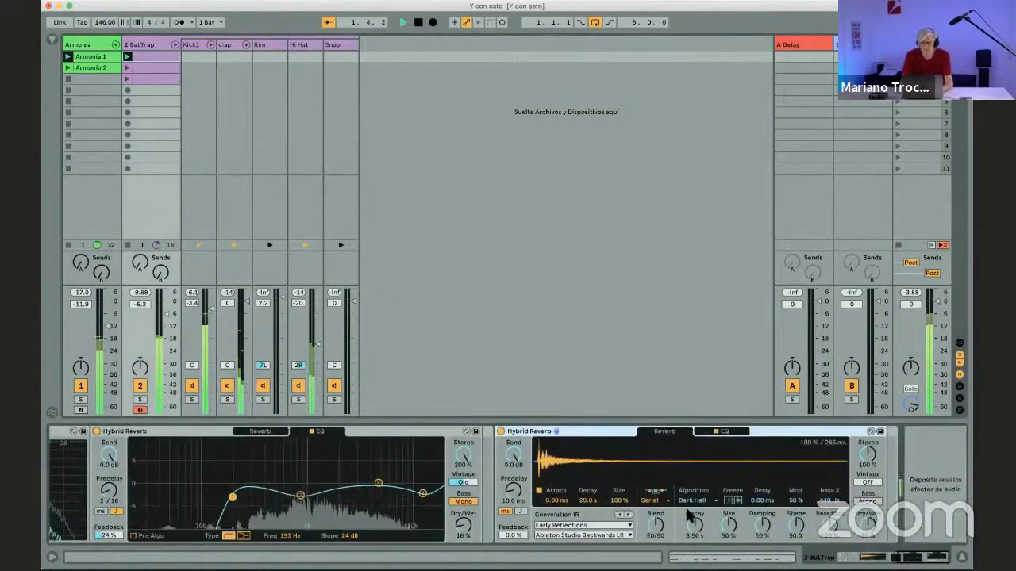
key("space")
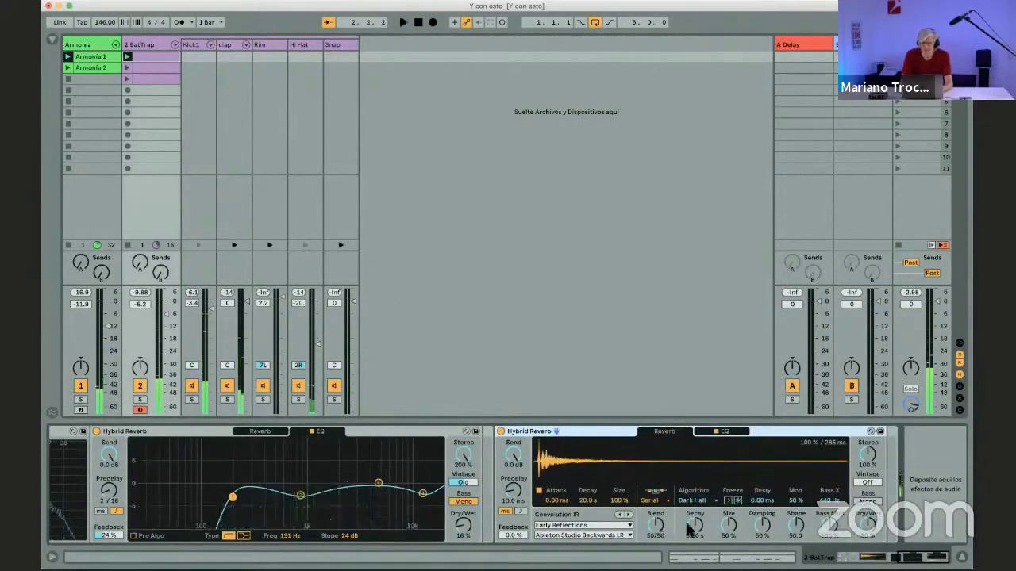
left_click(598, 527)
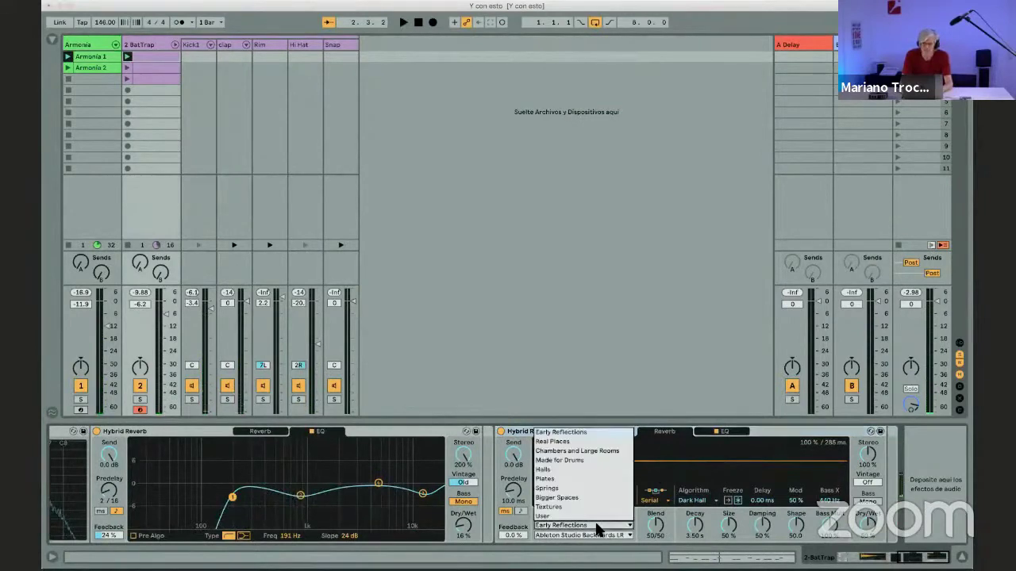
left_click(577, 461)
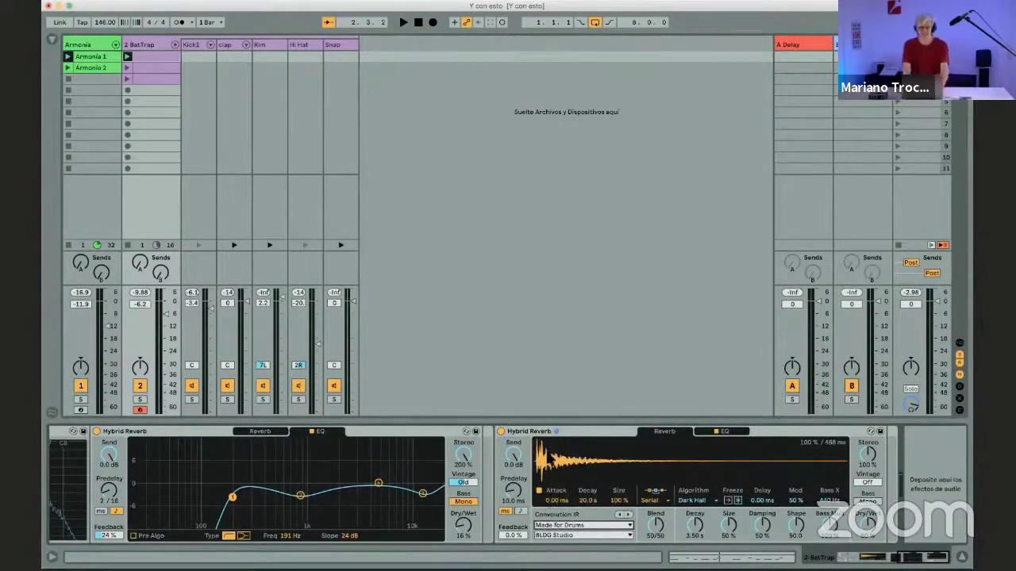
left_click(569, 535)
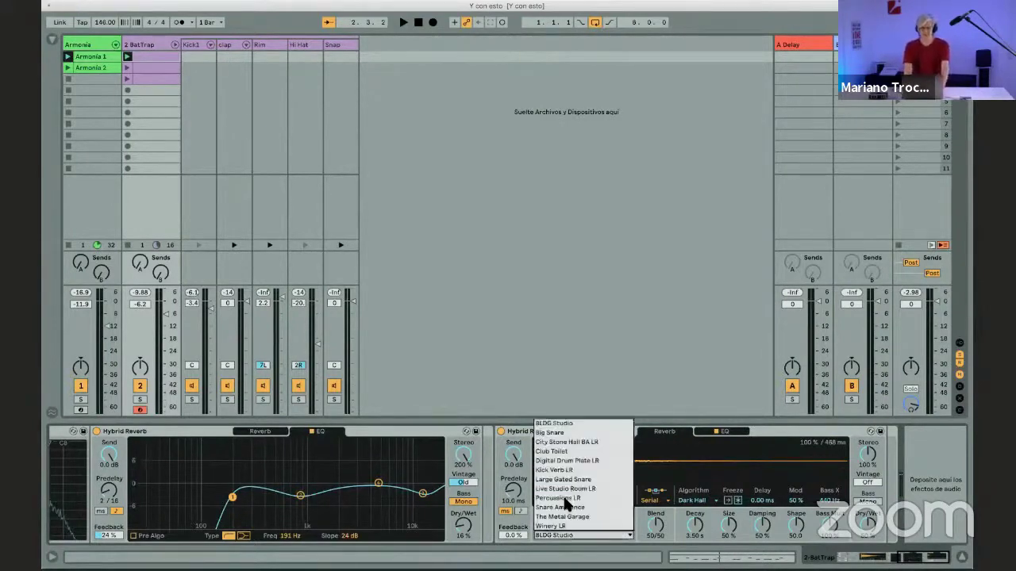
left_click(555, 432)
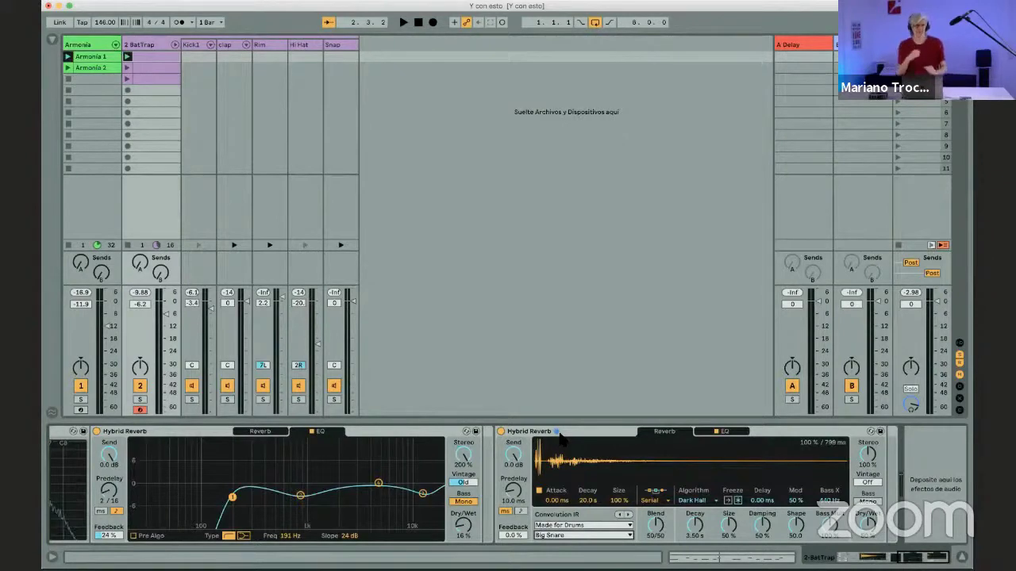
Step: Sync the clap reverb's Predelay at 2/16, then set Size to 18% and Blend to 61/39 during playback
left_click(517, 511)
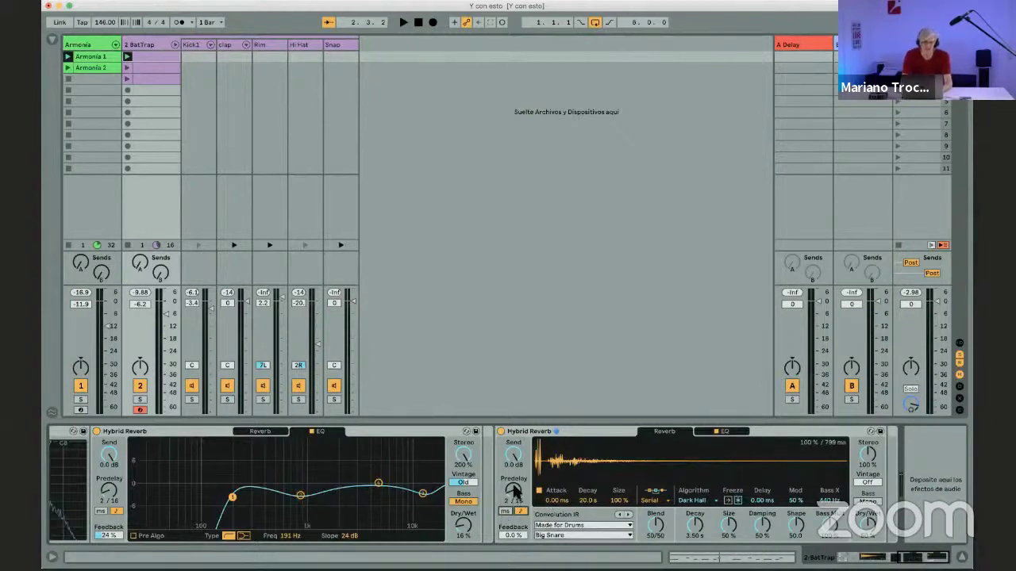
key("space")
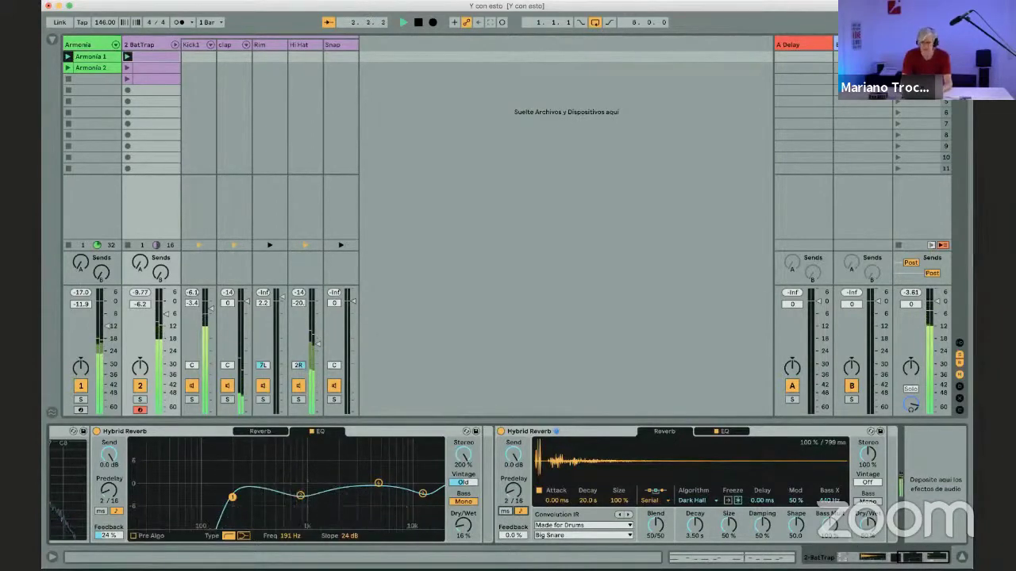
mouse_move(736, 526)
left_mouse_down()
mouse_move(736, 548)
mouse_move(728, 541)
left_mouse_up()
left_click_drag(658, 524, 659, 537)
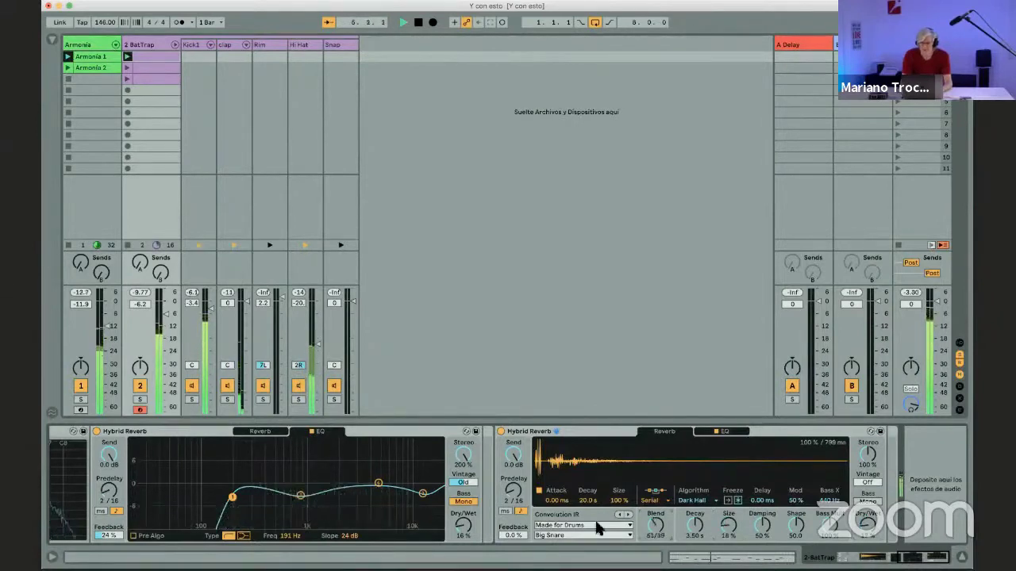
Step: Change the clap reverb's algorithm to Shimmer and its Vintage setting to Subtle, and stop playback
left_click(652, 502)
left_click(692, 500)
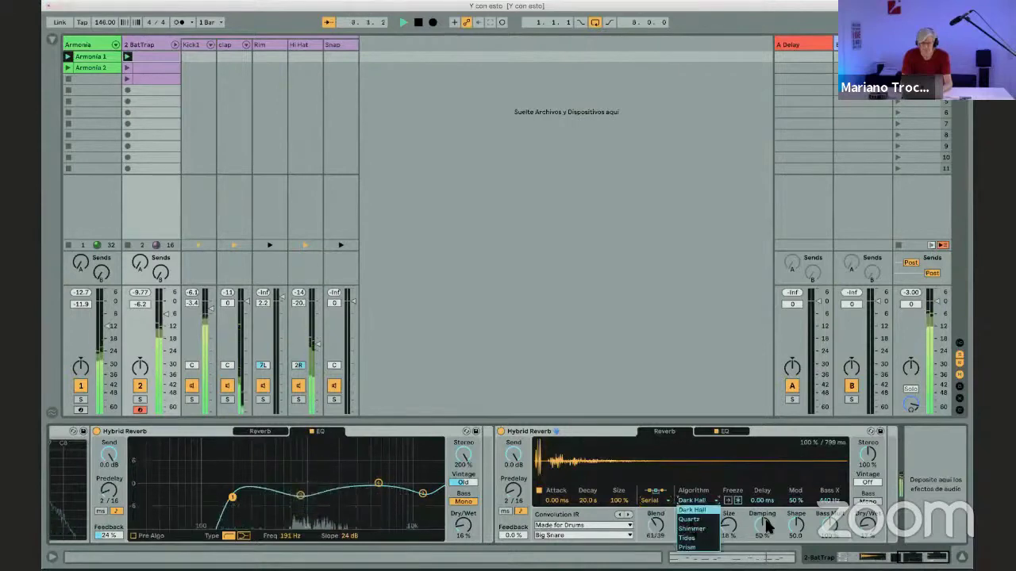
left_click(691, 529)
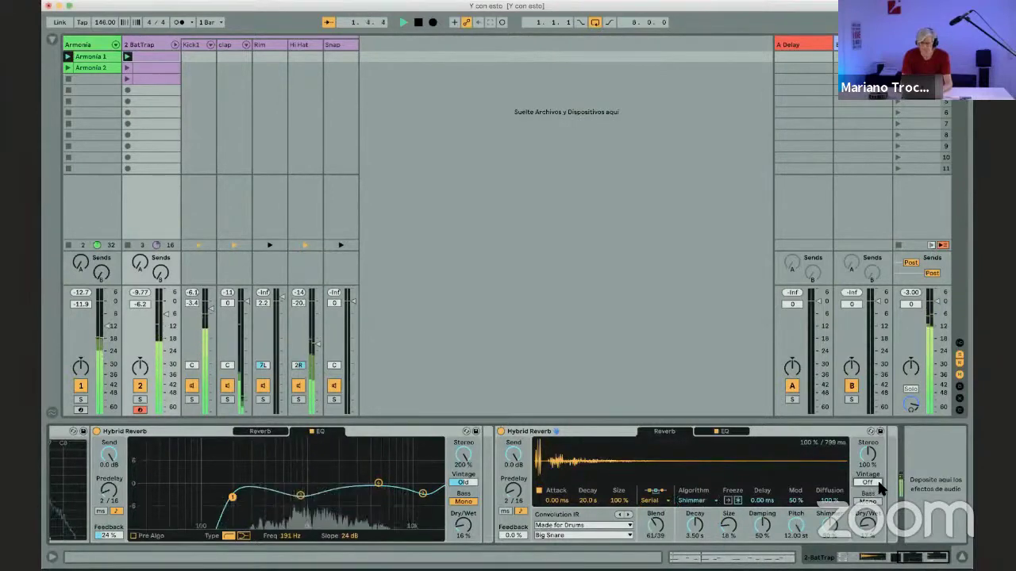
left_click_drag(877, 482, 877, 472)
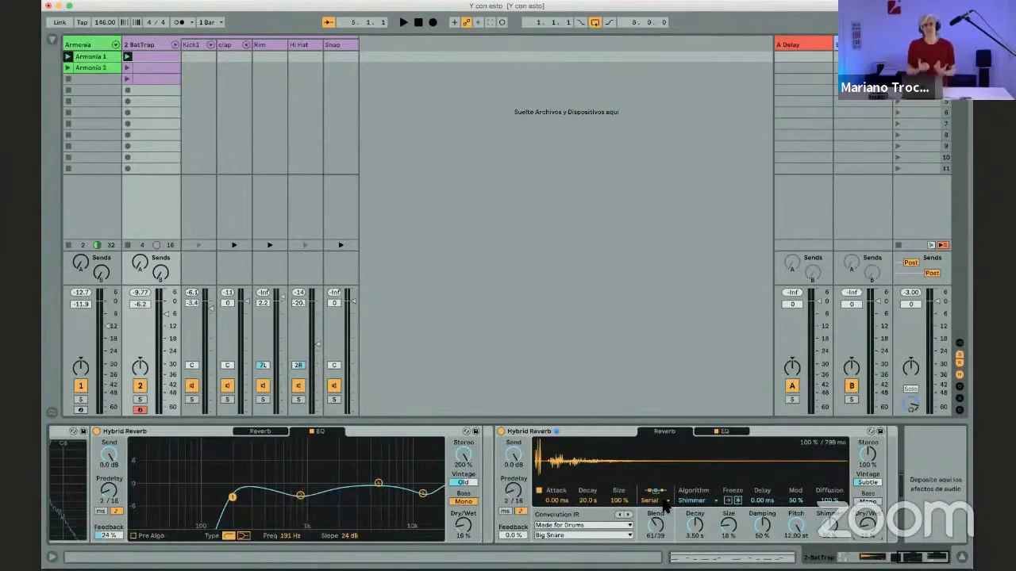
left_click(580, 527)
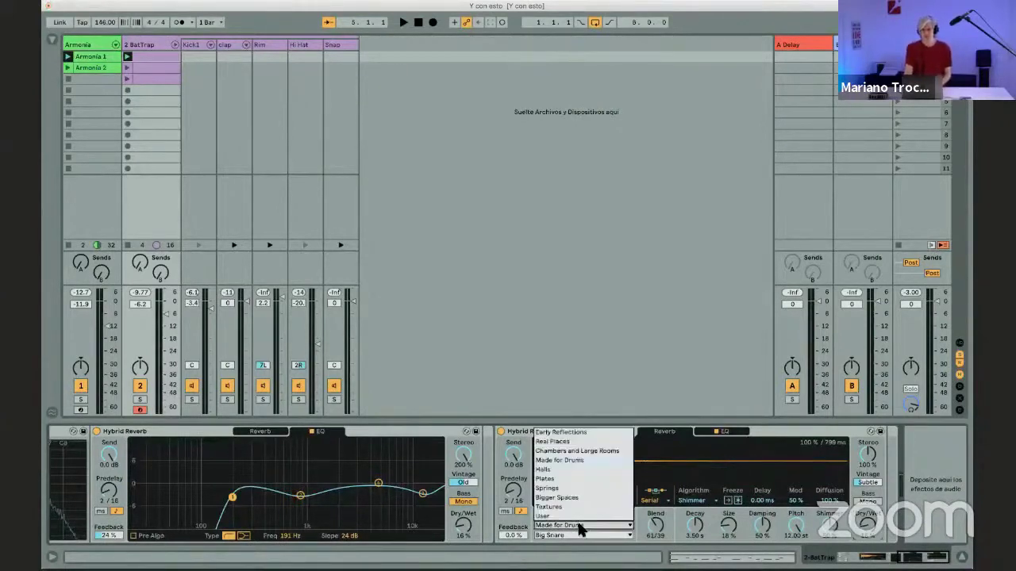
left_click(580, 527)
left_click(580, 526)
left_click(561, 537)
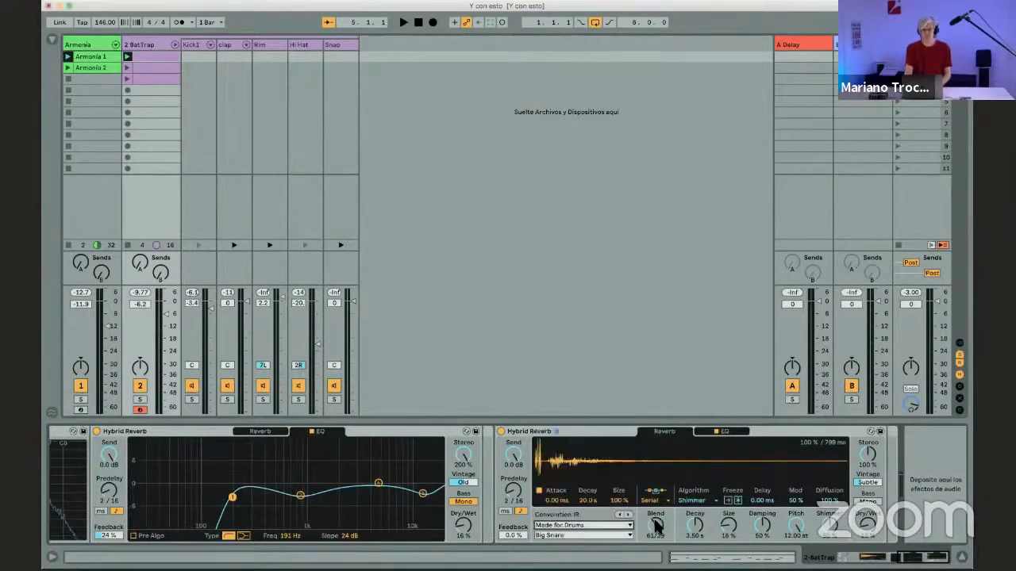
Step: Try the clap reverb's Blend at 100/0, set it to 55/45, and display the reverb's EQ section
left_click_drag(654, 527, 654, 565)
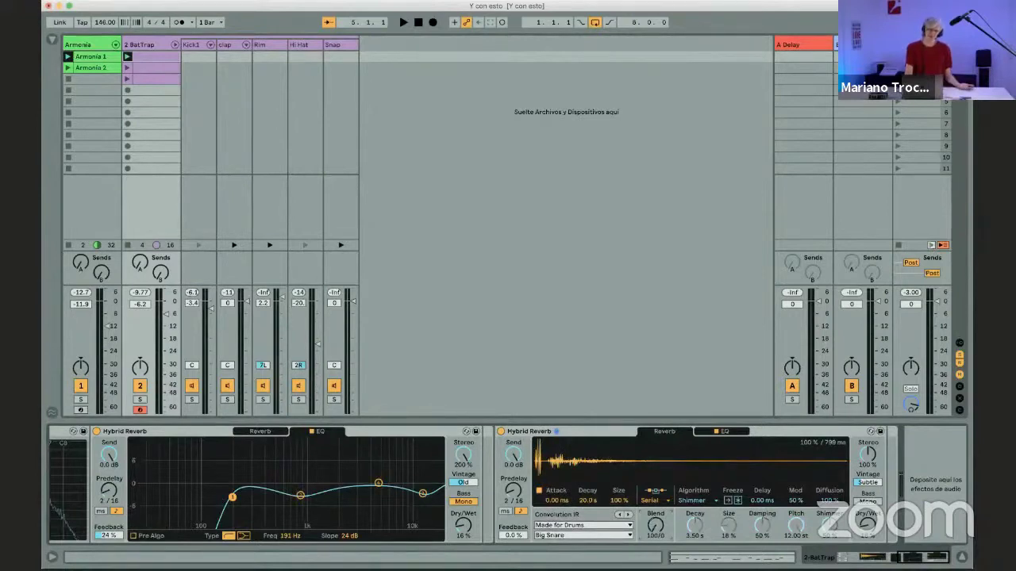
mouse_move(656, 526)
left_mouse_down()
mouse_move(656, 567)
mouse_move(656, 542)
left_mouse_up()
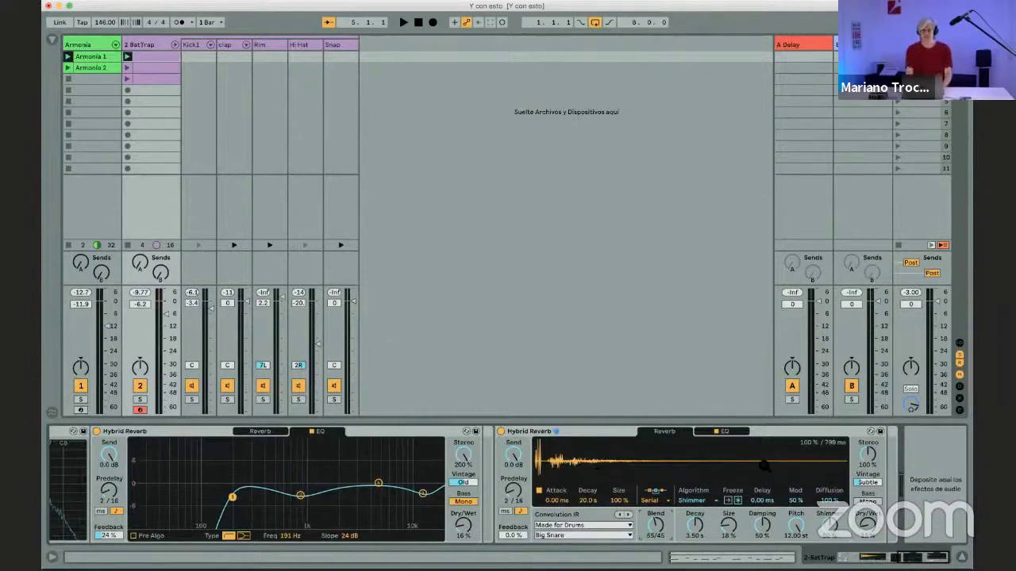
left_click(719, 432)
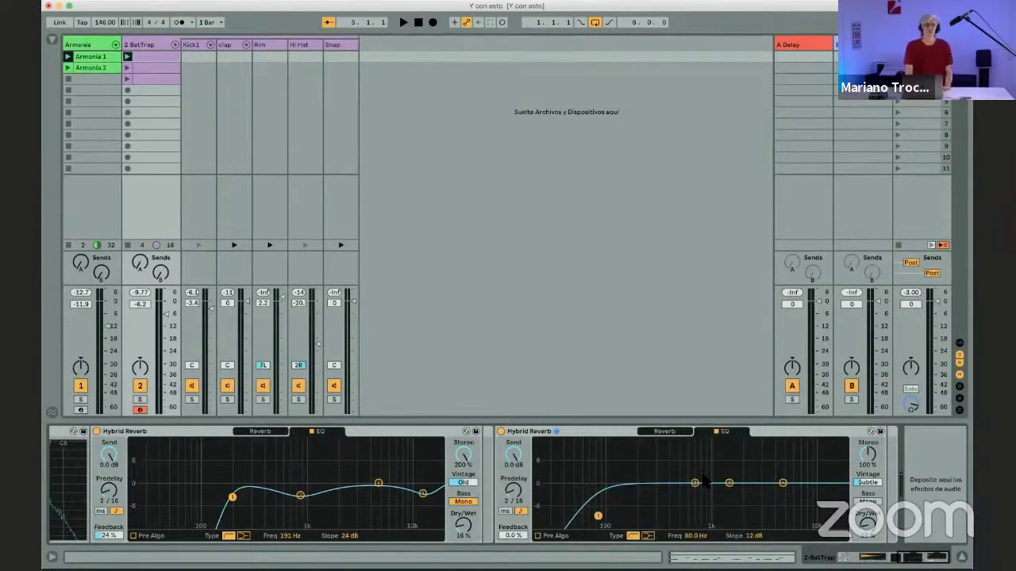
Step: Try the clap reverb's Vintage setting at Off and Extreme, soloing the clap and auditioning it during playback
left_click(673, 432)
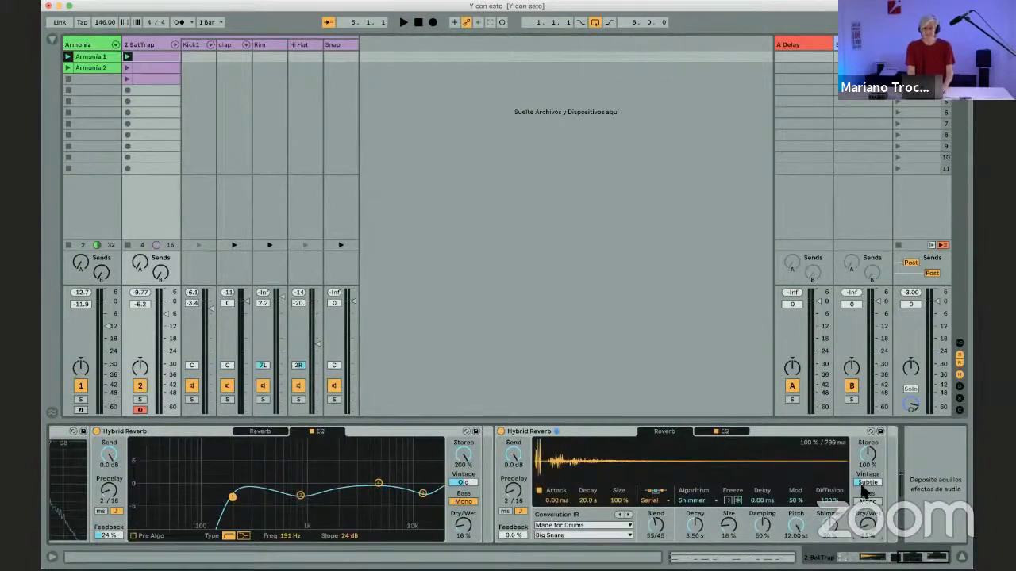
left_click_drag(867, 482, 868, 467)
scroll(867, 482, "up", 3)
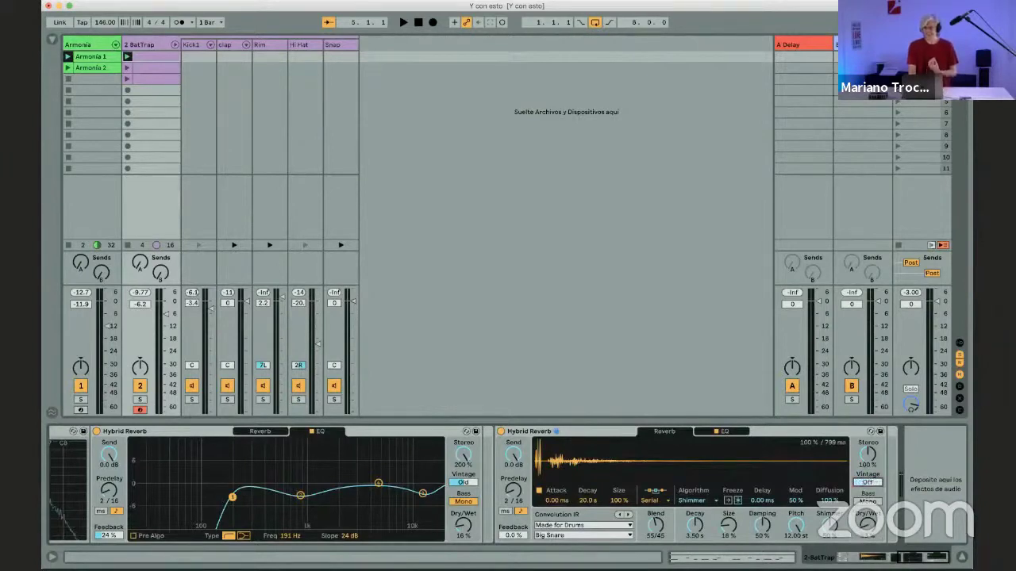
scroll(867, 482, "down", 1)
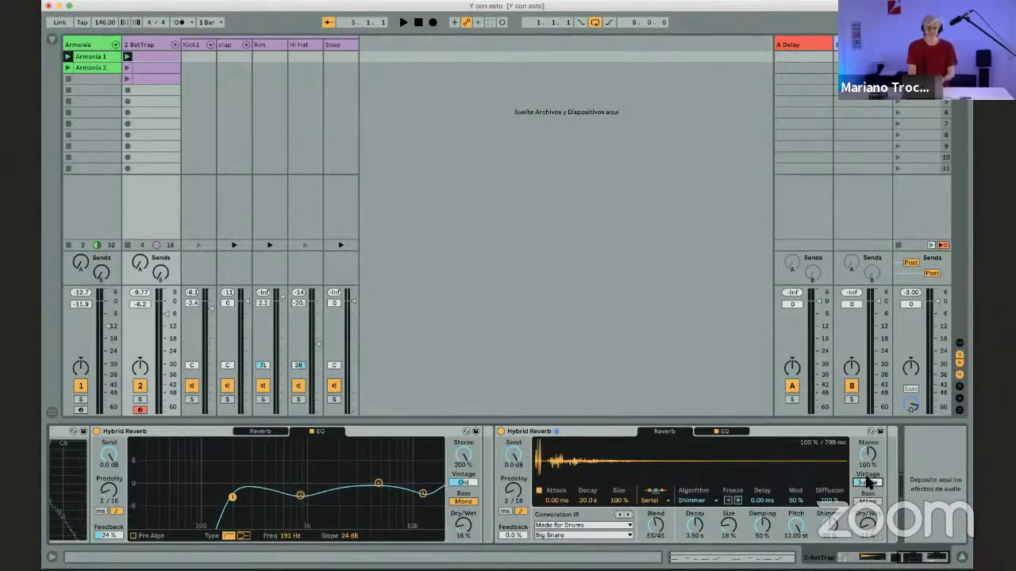
left_click(227, 399)
key("space")
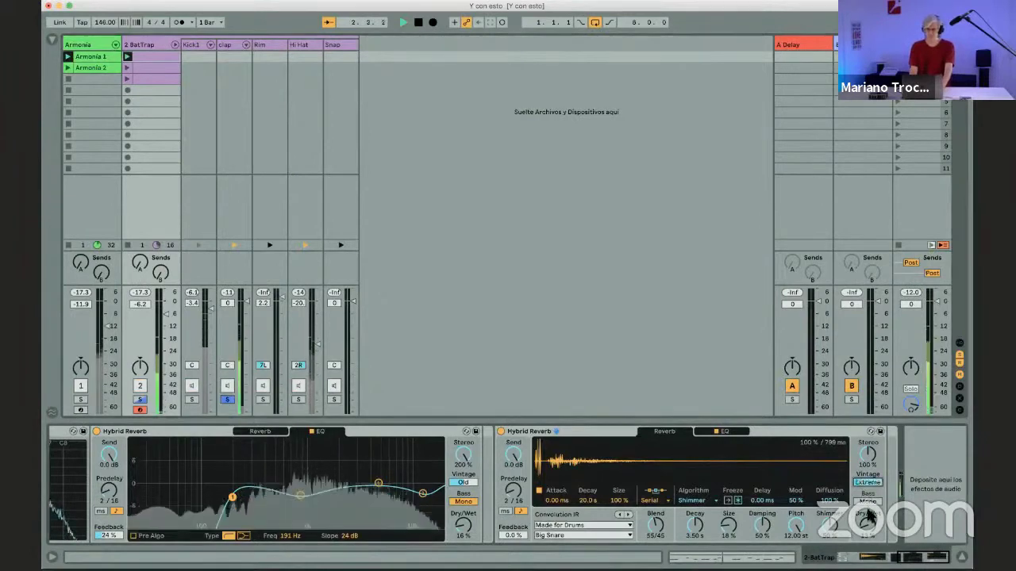
left_click_drag(869, 482, 869, 500)
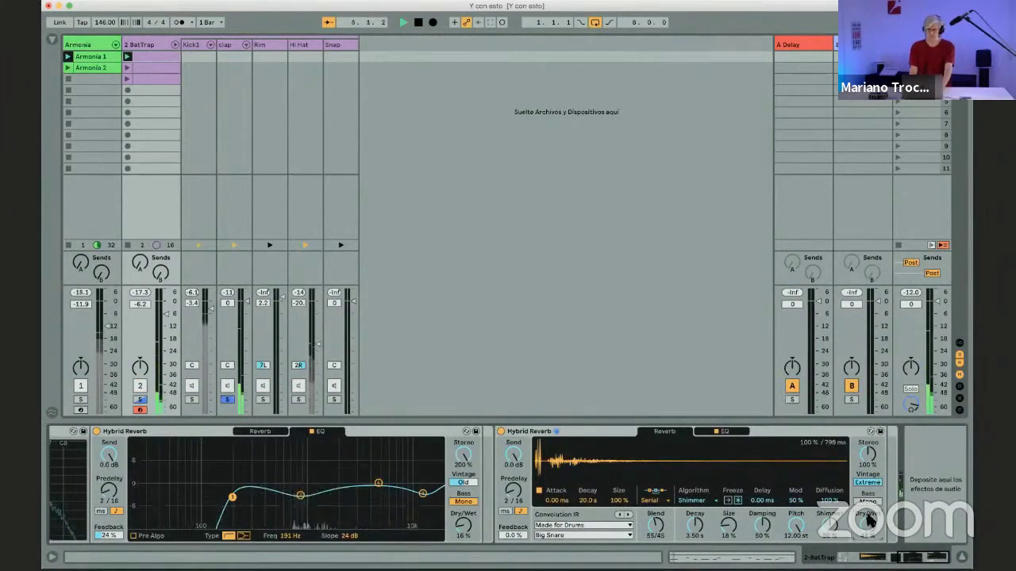
key("space")
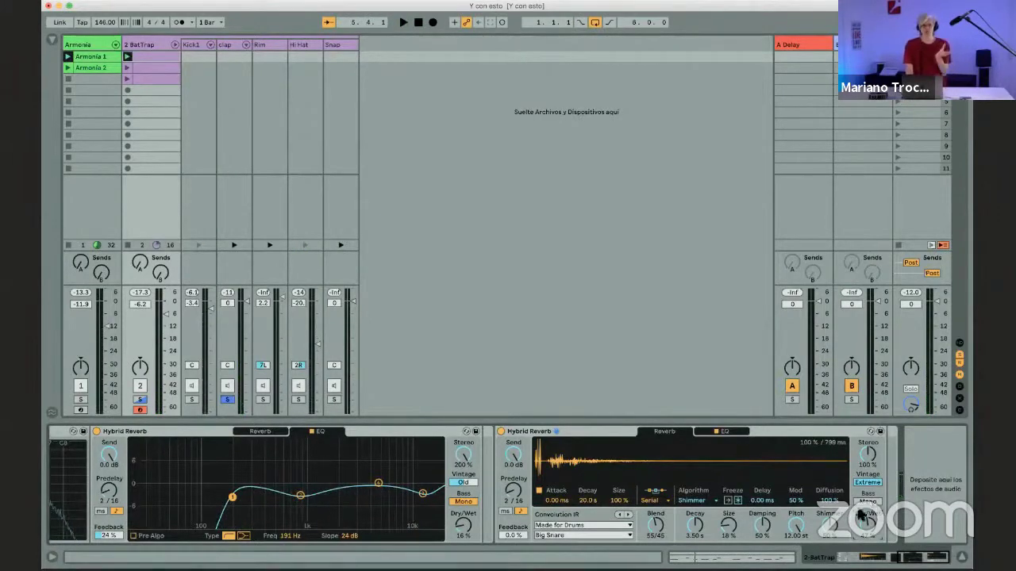
Step: Turn on Bass Mono in the clap reverb, set its Decay to 973 ms and its Vintage setting to Subtle
left_click(866, 503)
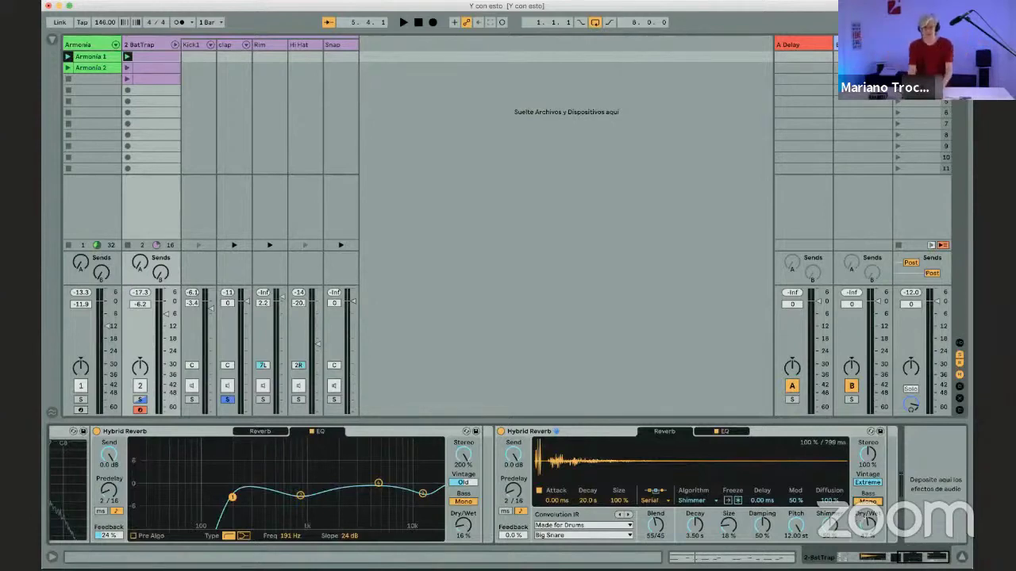
left_click(692, 501)
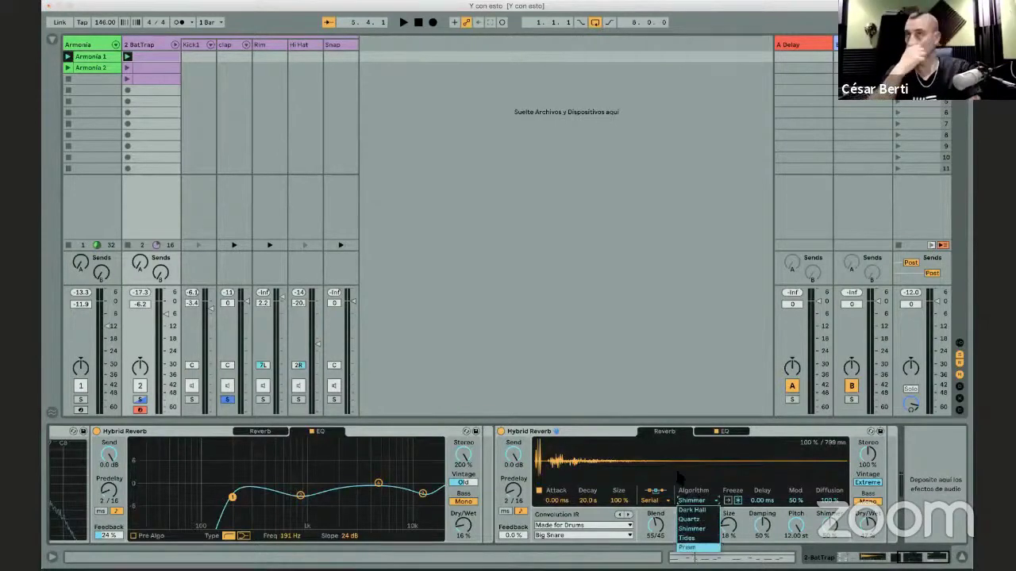
left_click(728, 517)
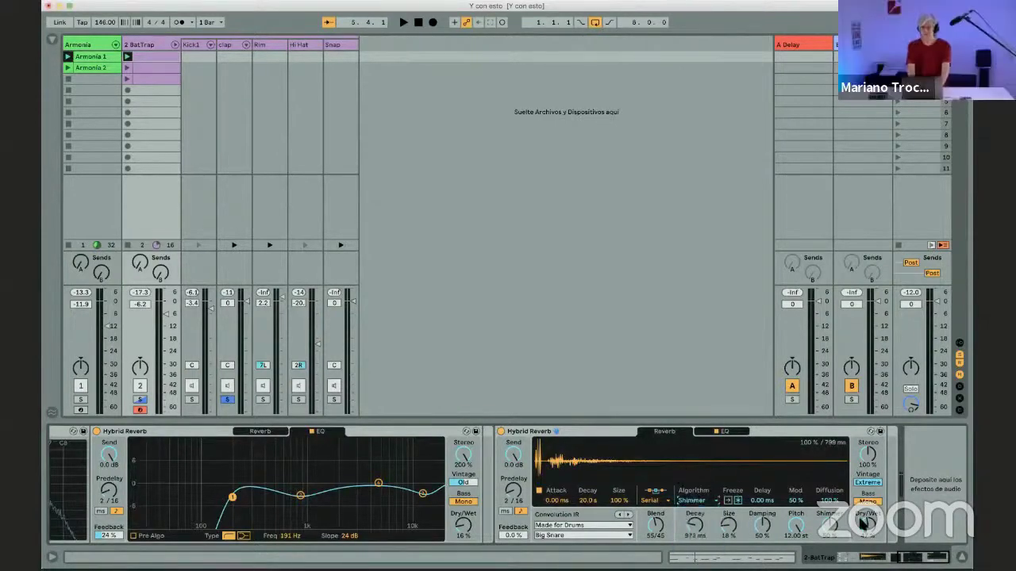
left_click_drag(866, 524, 866, 547)
left_click_drag(867, 481, 867, 496)
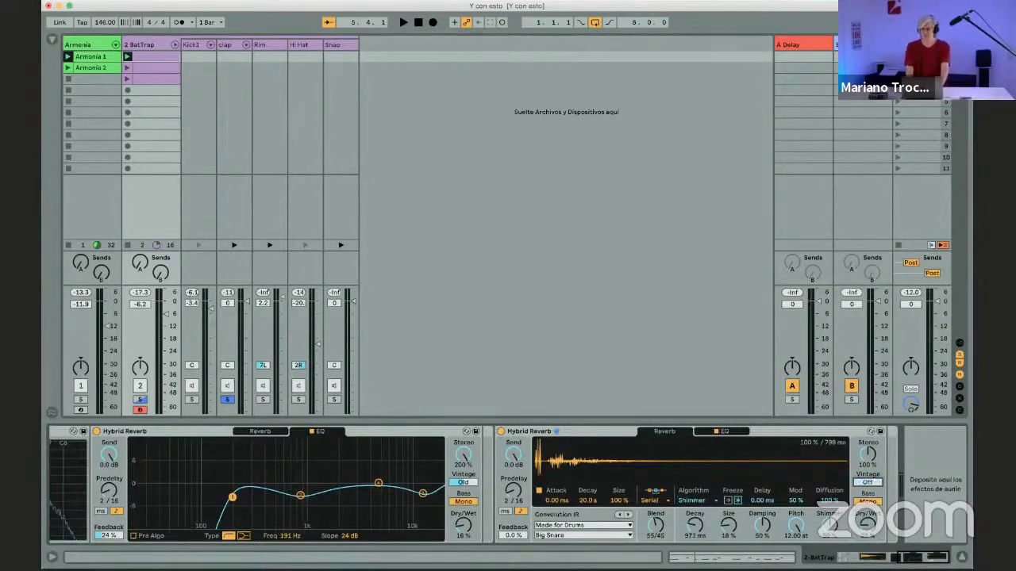
scroll(867, 483, "up", 2)
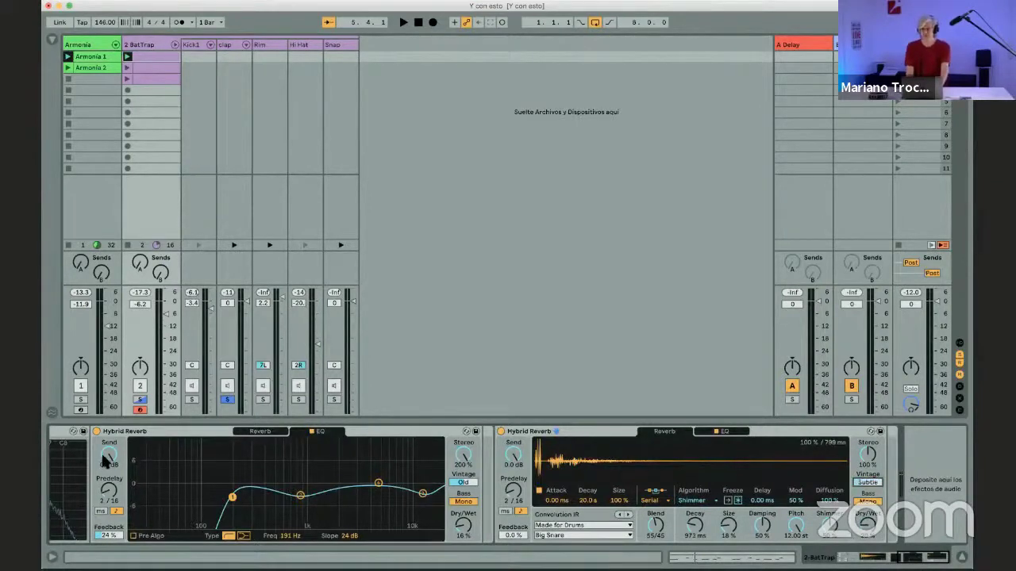
Step: Unsolo the clap, audition the full beat with the harmony, and fold the BatTrap chains
left_click(228, 399)
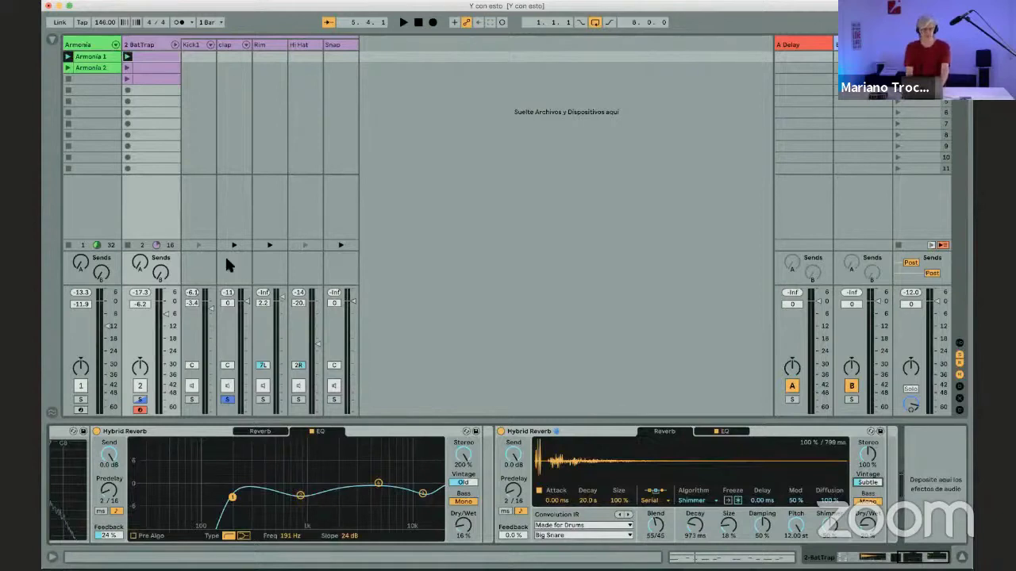
key("space")
left_click(173, 44)
left_click(149, 40)
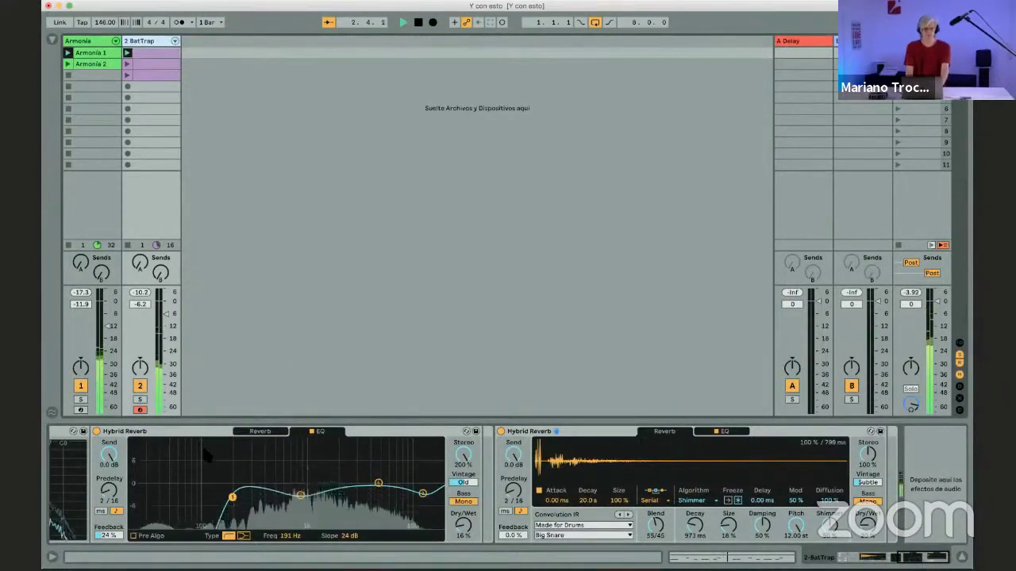
scroll(203, 453, "left", 3)
scroll(205, 454, "left", 10)
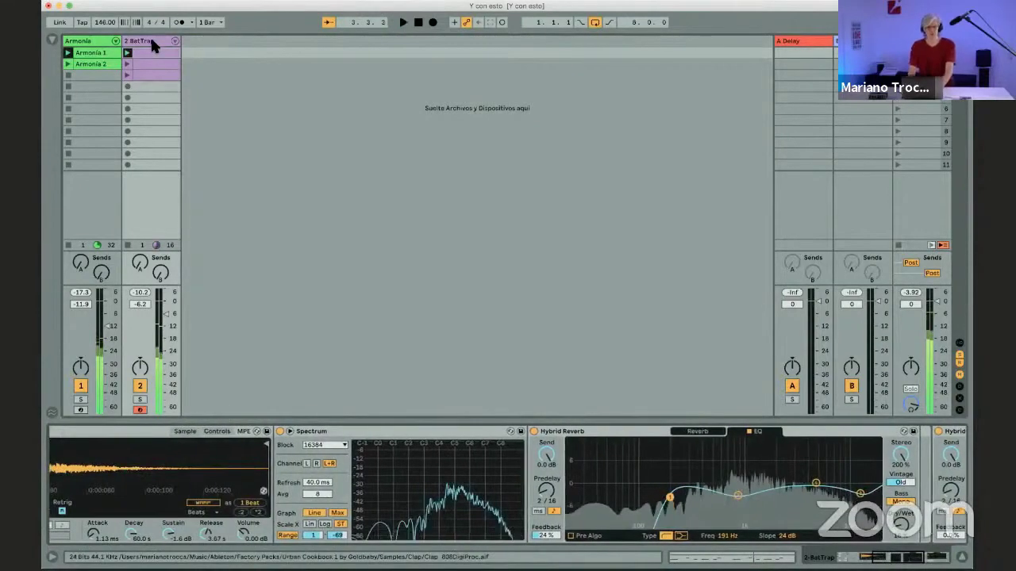
Step: Add a new MIDI track and load Bajo 808.adg from the Favoritos collection onto it
key("super+shift+t")
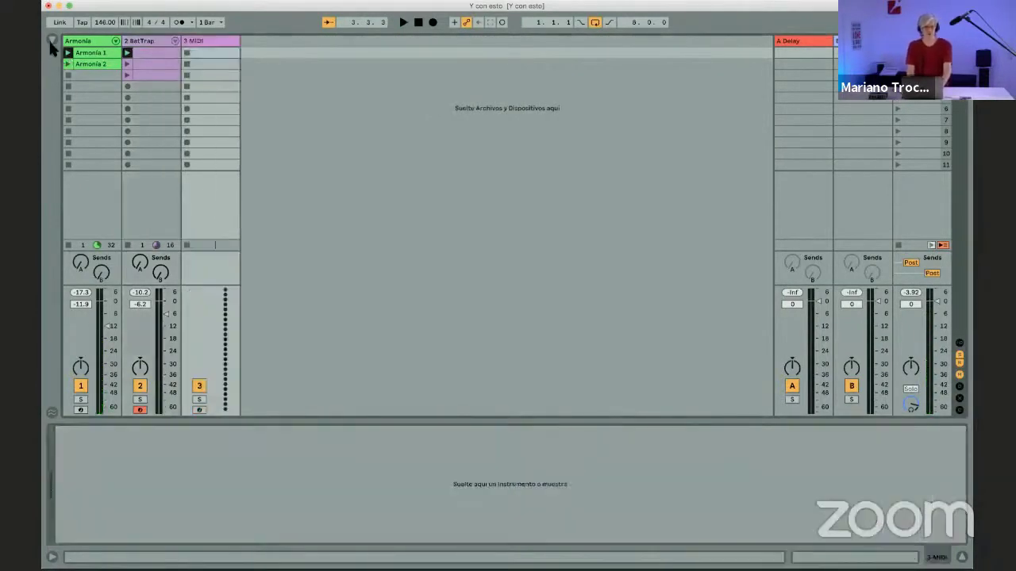
left_click(52, 41)
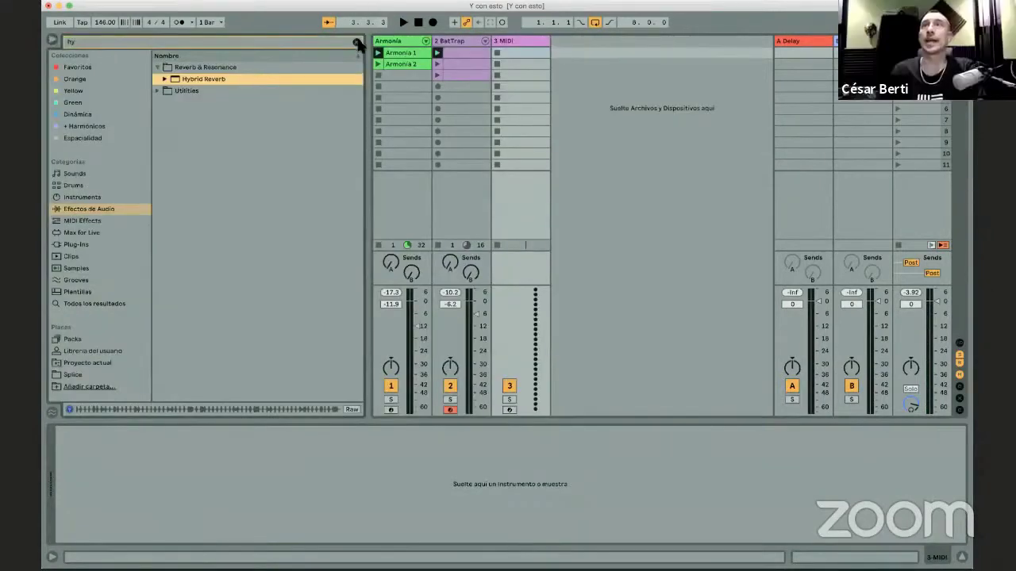
left_click(357, 41)
left_click(77, 67)
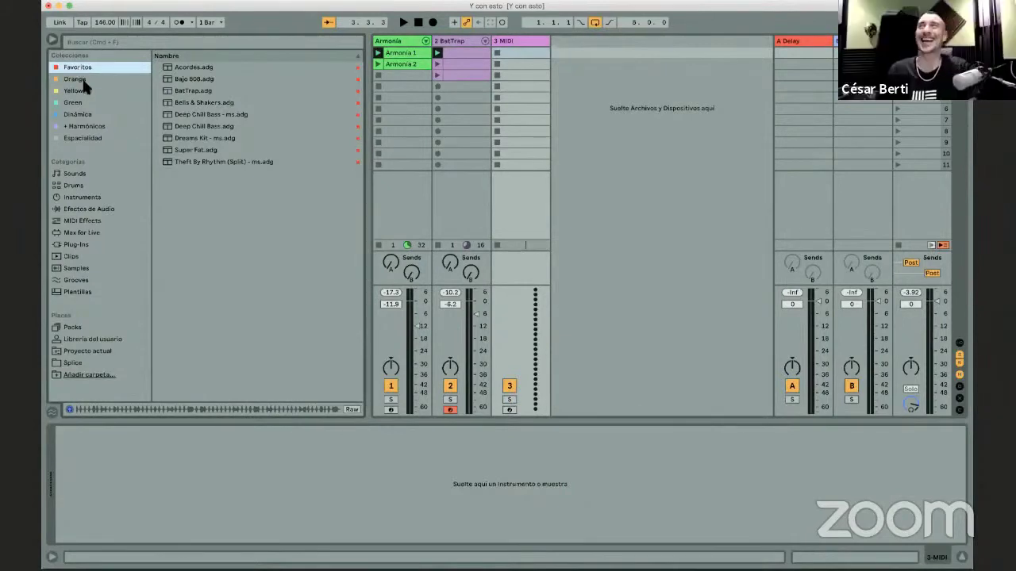
left_click(185, 79)
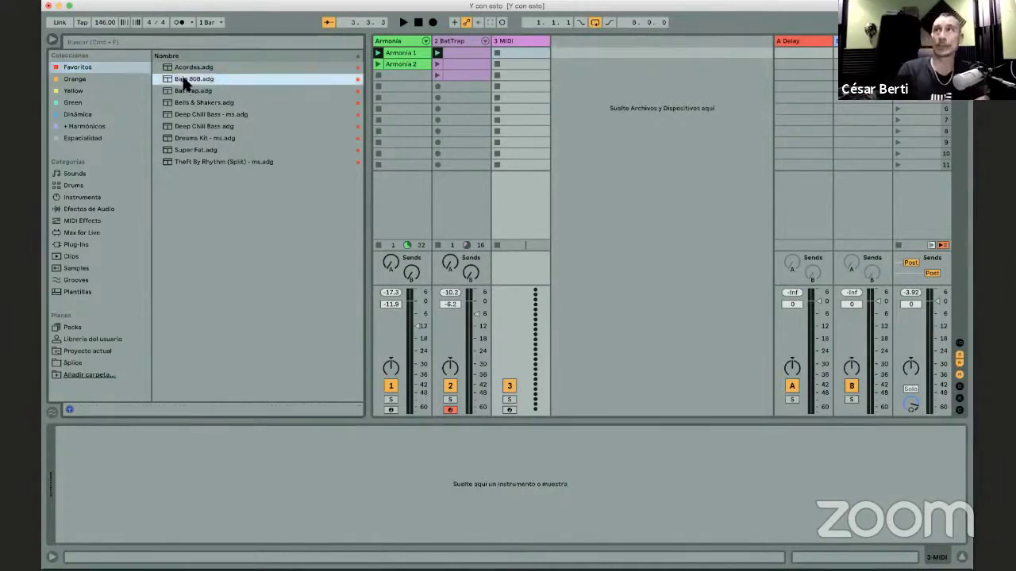
left_click_drag(508, 40, 508, 41)
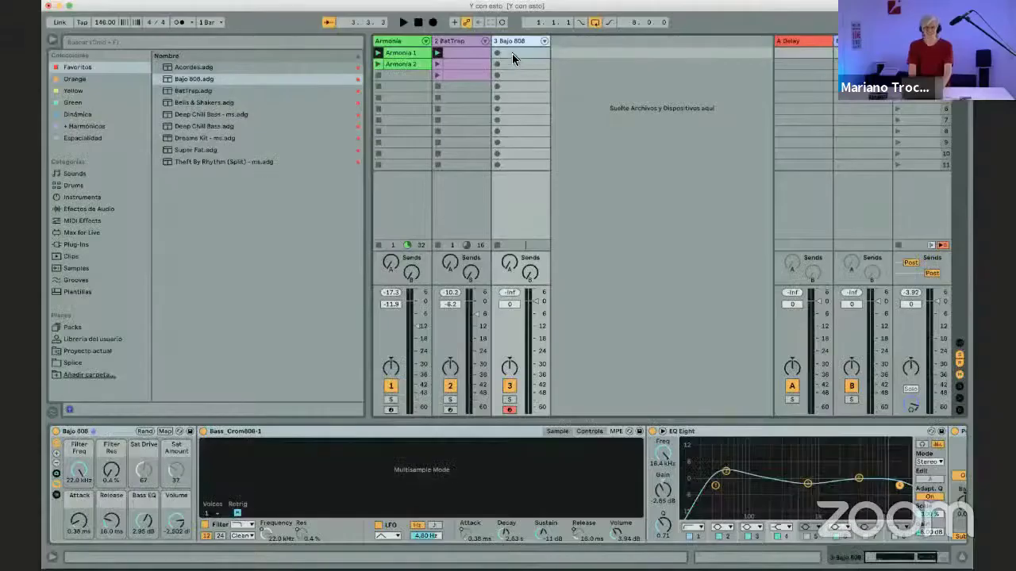
Step: Open the notes of the Armonía 1 clip and enable the A Minor scale for it
left_click(407, 54)
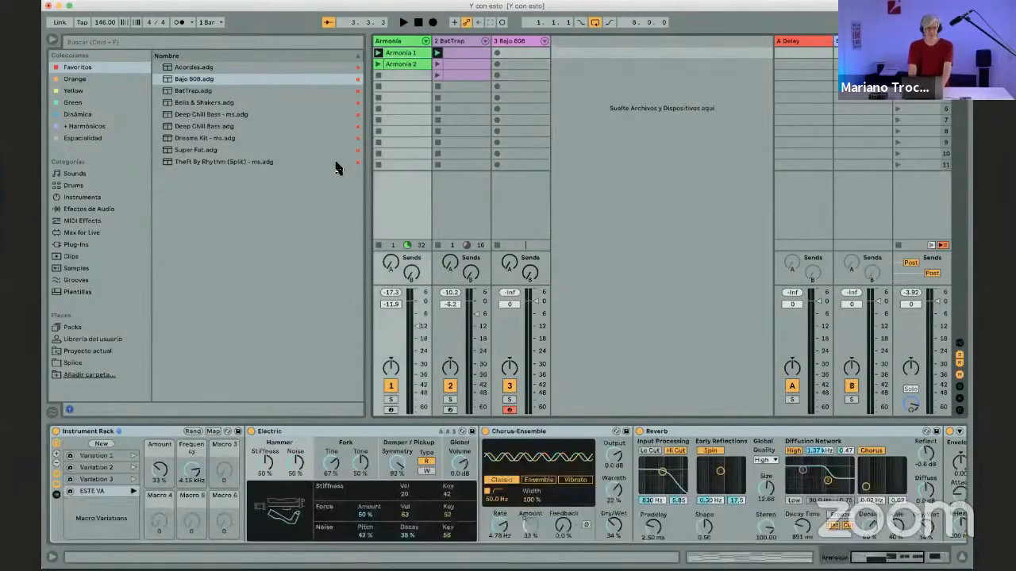
left_click(404, 54)
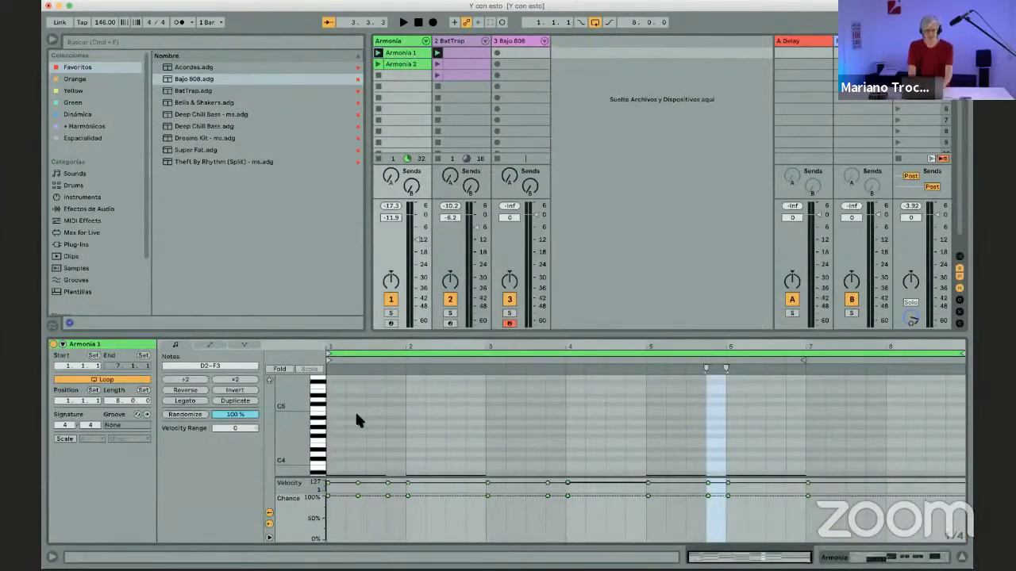
scroll(357, 415, "down", 5)
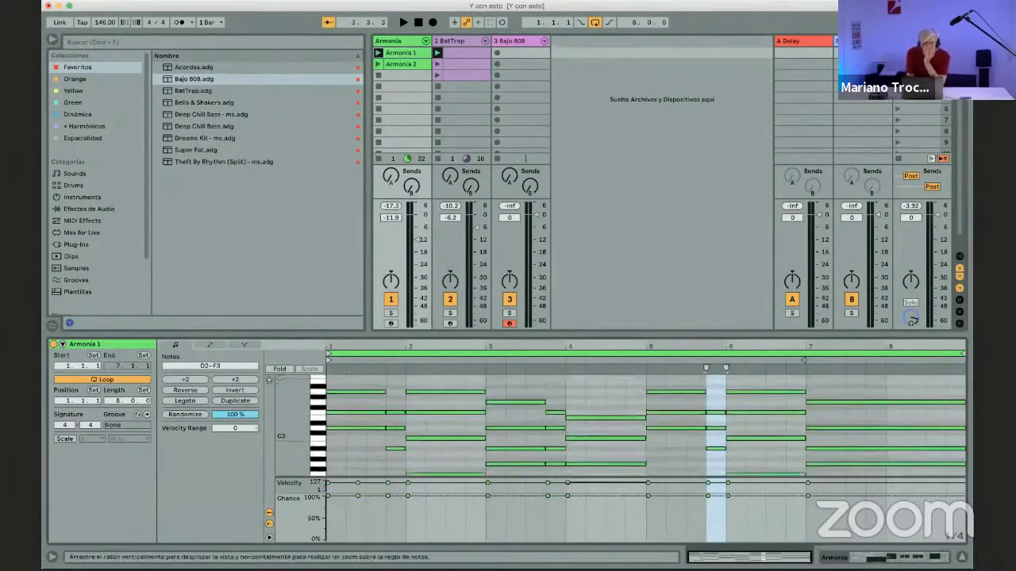
mouse_move(292, 420)
left_mouse_down()
mouse_move(279, 433)
mouse_move(279, 416)
left_mouse_up()
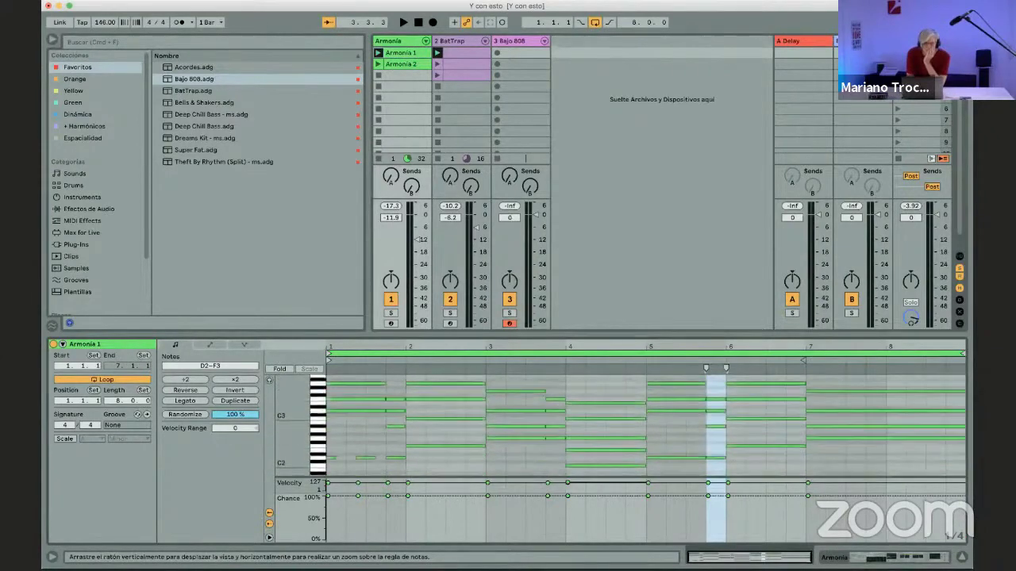
left_click_drag(294, 345, 294, 429)
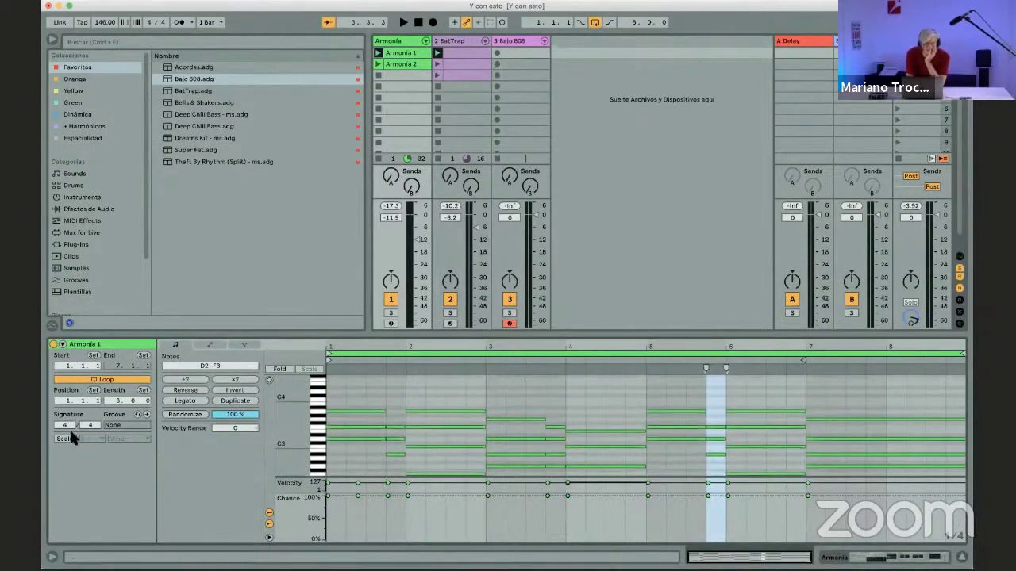
left_click(75, 438)
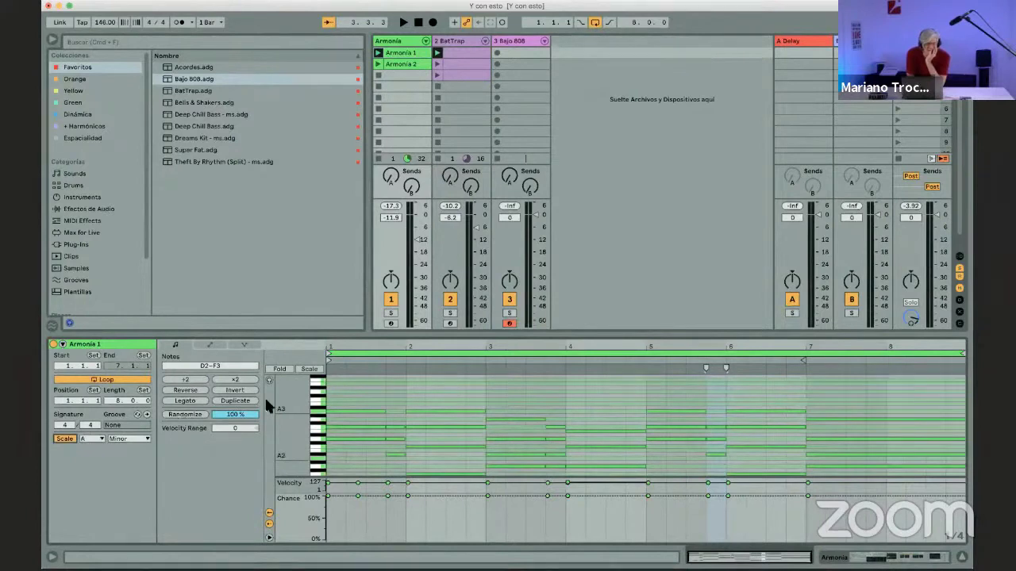
Step: Create an empty MIDI clip in the first slot of the Bajo 808 track
left_click(514, 51)
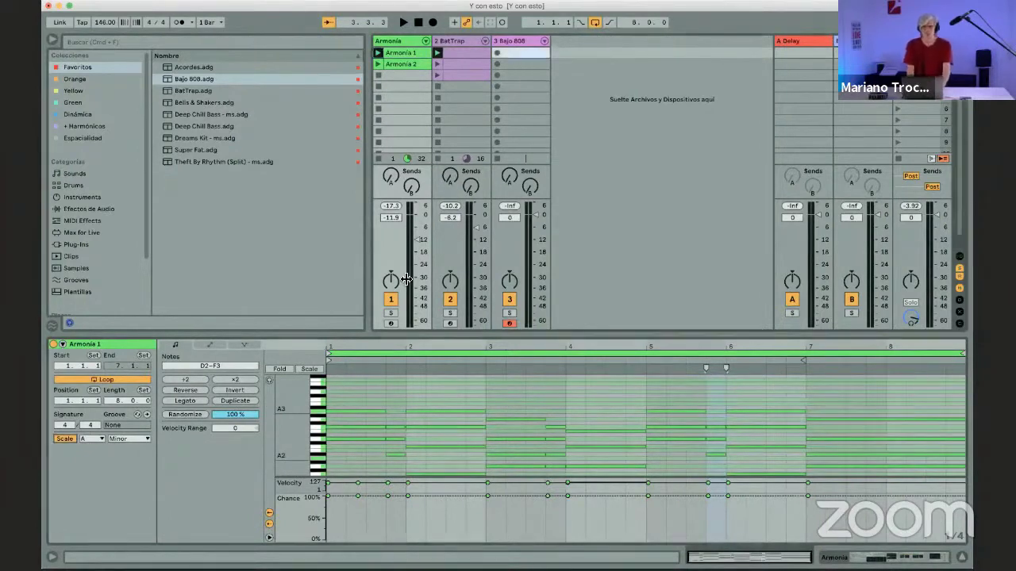
key("super+shift+m")
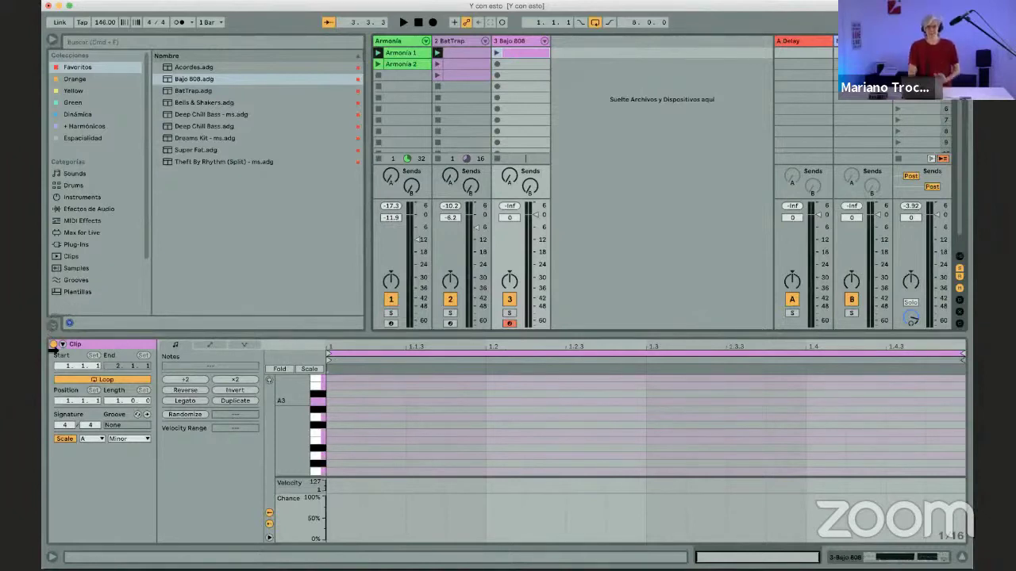
Step: Preview the Armonía 1 clip's notes restricted to the scale's keys, and return to the full keyboard view
left_click(406, 38)
key("shift+Tab")
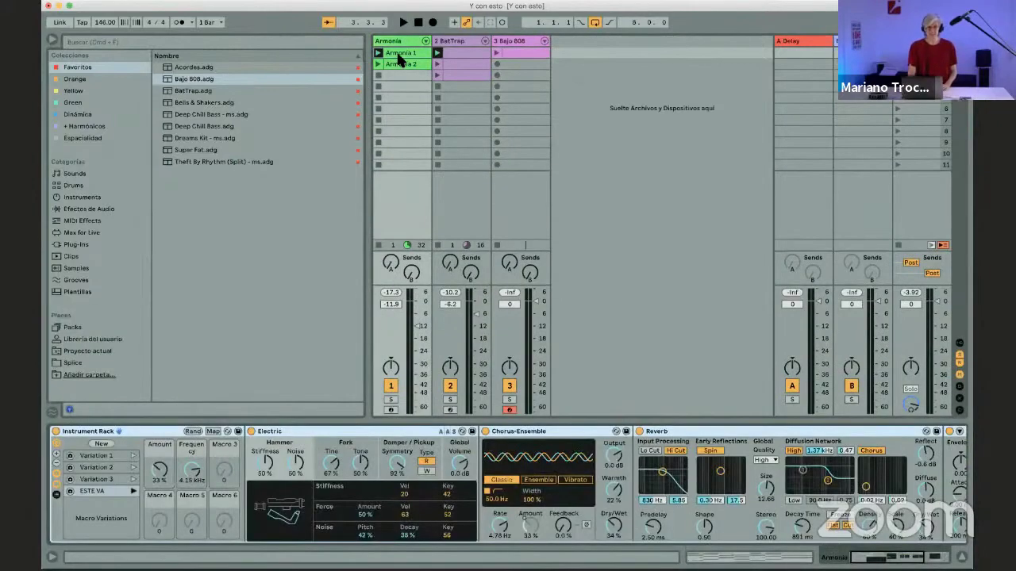
key("shift+Tab")
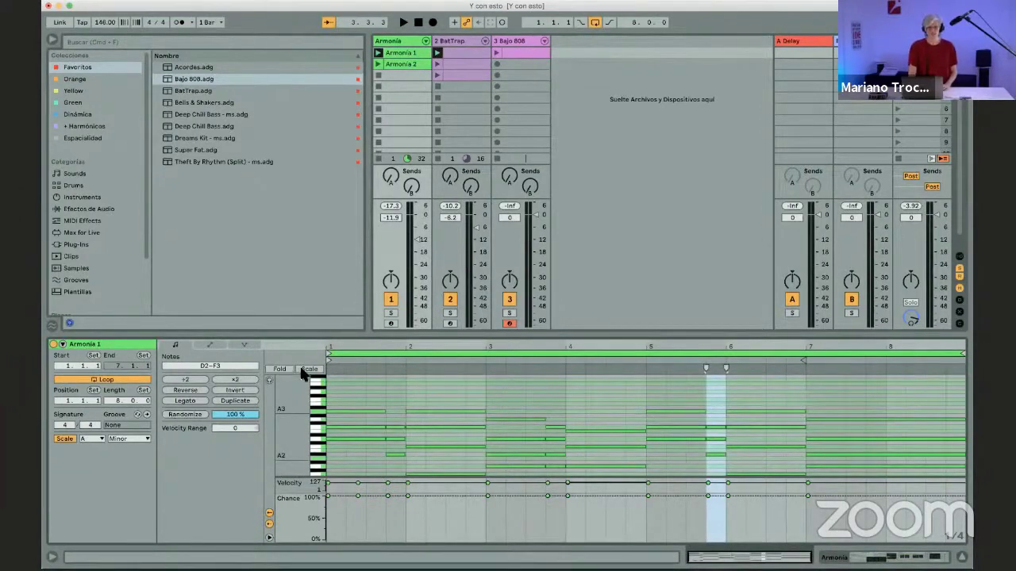
left_click(307, 370)
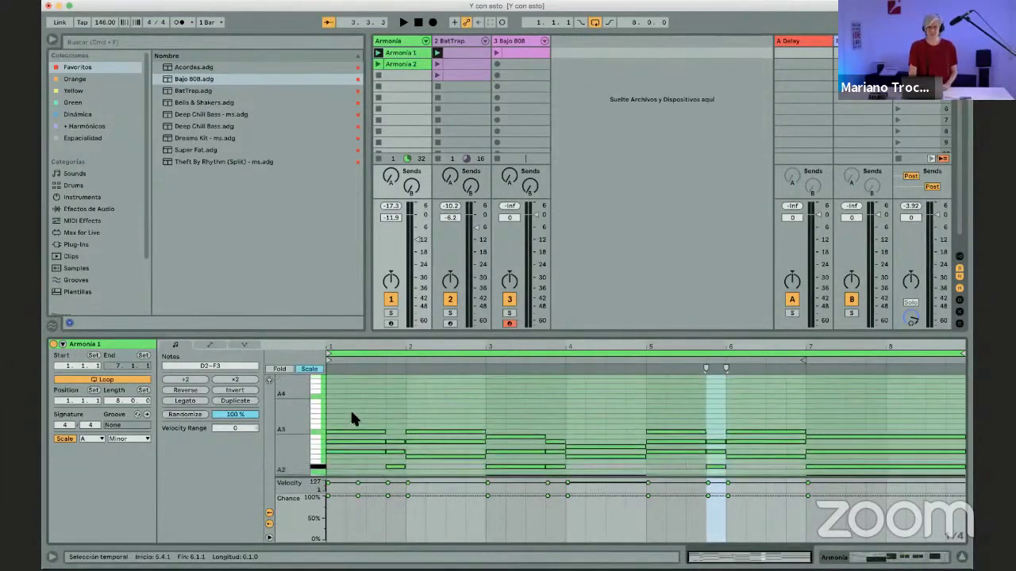
scroll(350, 408, "down", 2)
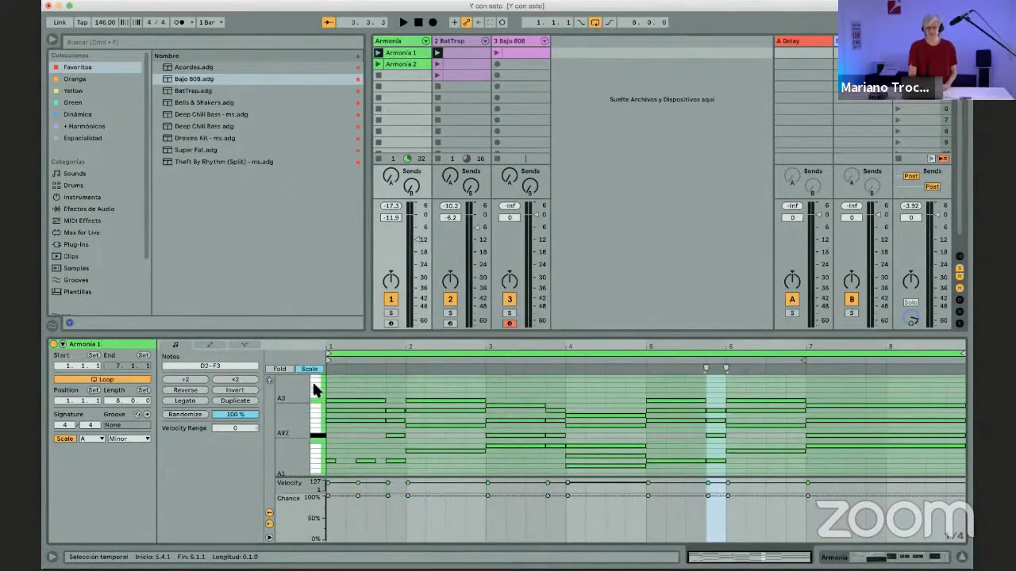
left_click(309, 370)
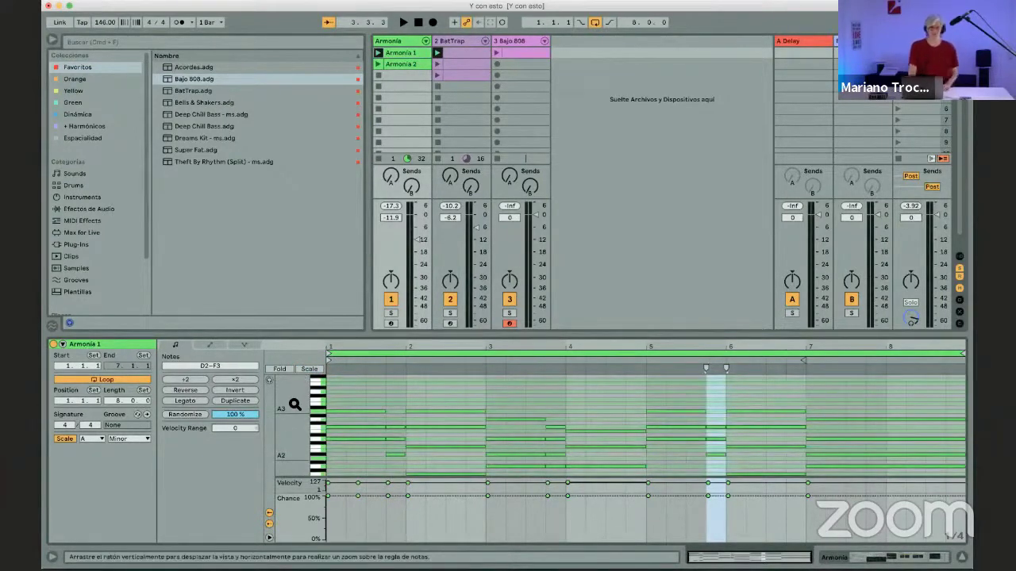
mouse_move(295, 405)
left_mouse_down()
mouse_move(292, 370)
mouse_move(296, 388)
left_mouse_up()
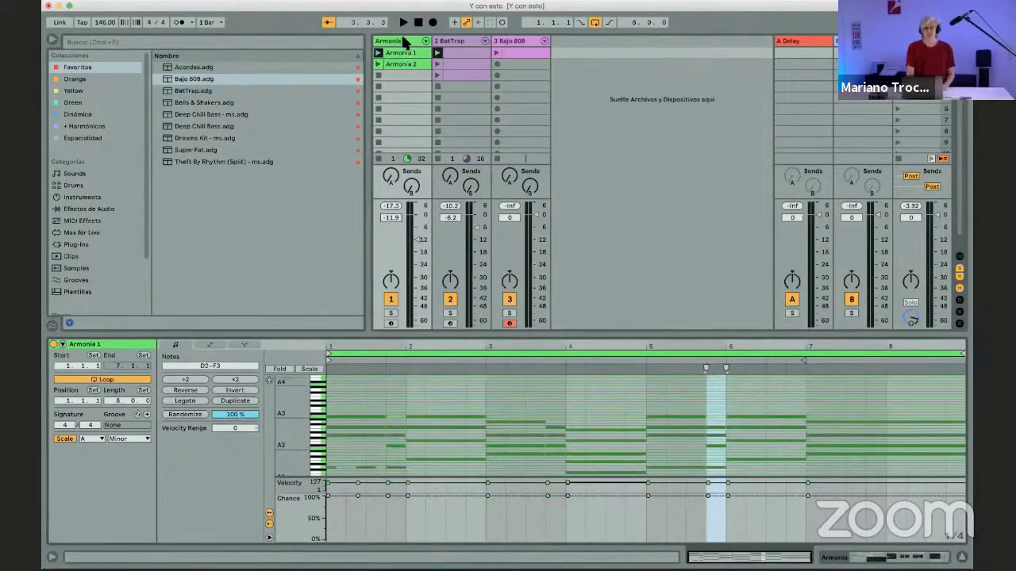
Step: Add the MIDI Monitor effect before the Instrument Rack on the Armonía track
key("shift+Tab")
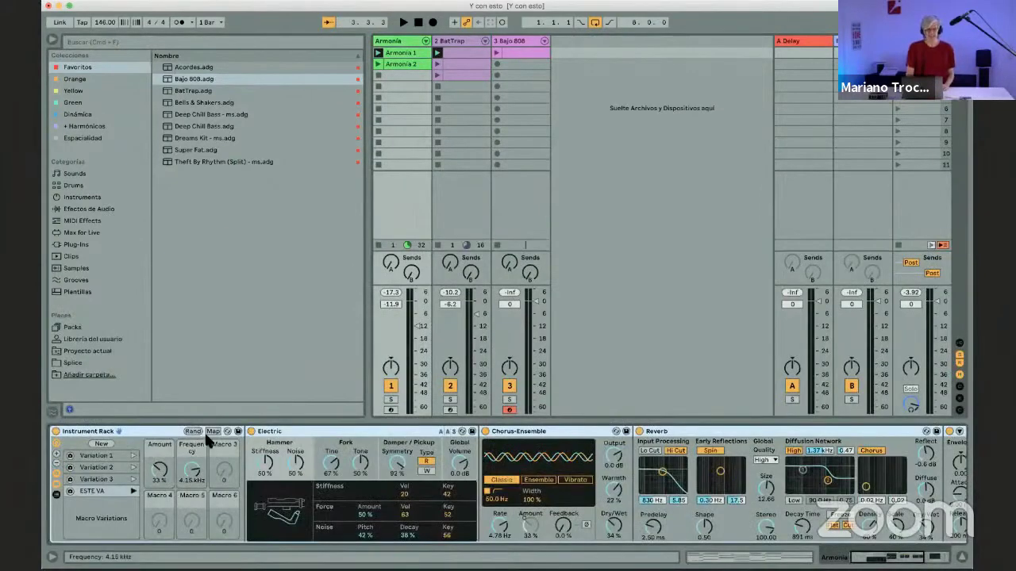
left_click(87, 222)
left_click_drag(173, 129, 61, 439)
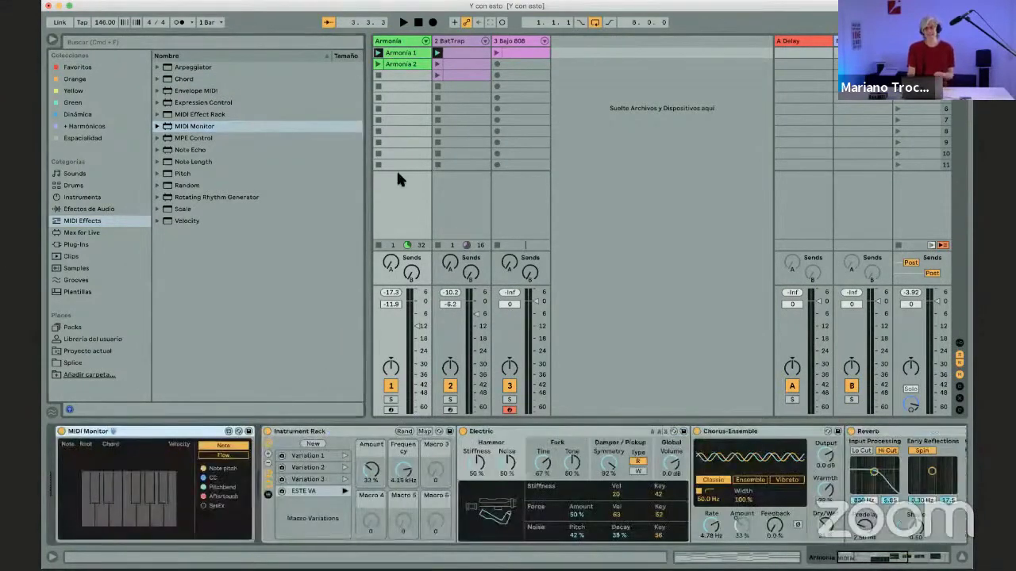
Step: Arm the Armonía track and play a few notes to examine how the MIDI Monitor displays them
left_click(390, 409)
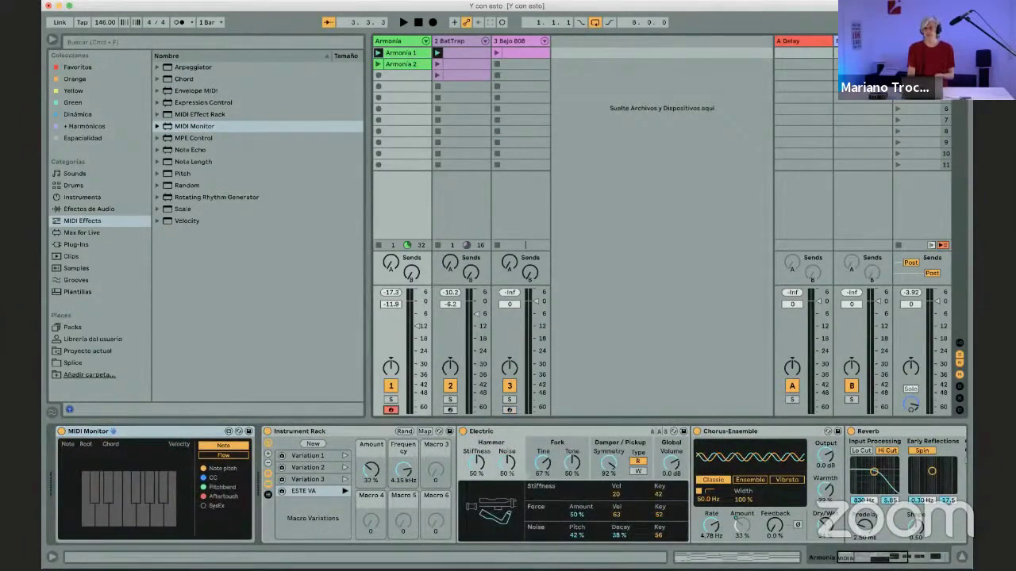
key("a")
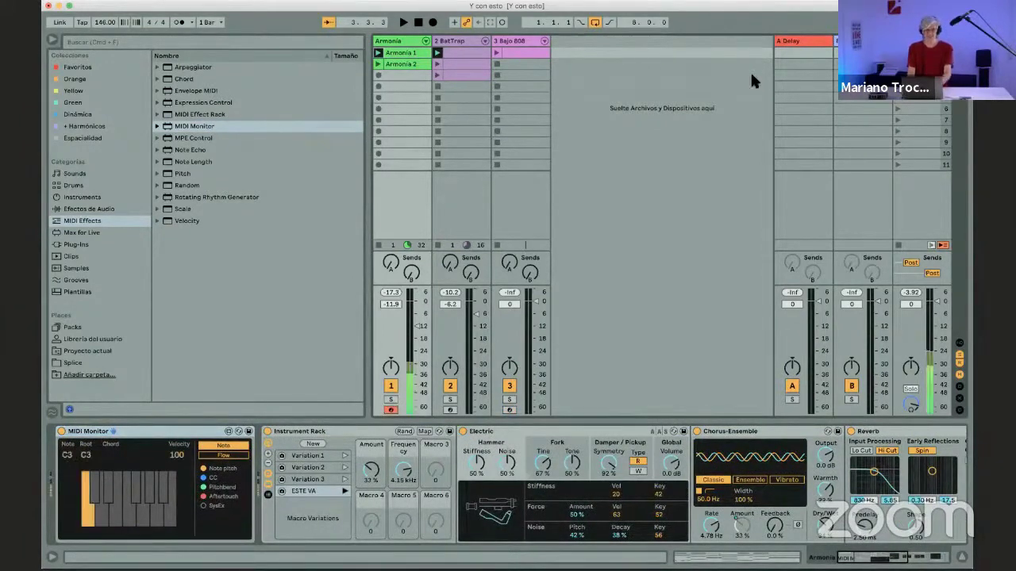
key("d")
key("g")
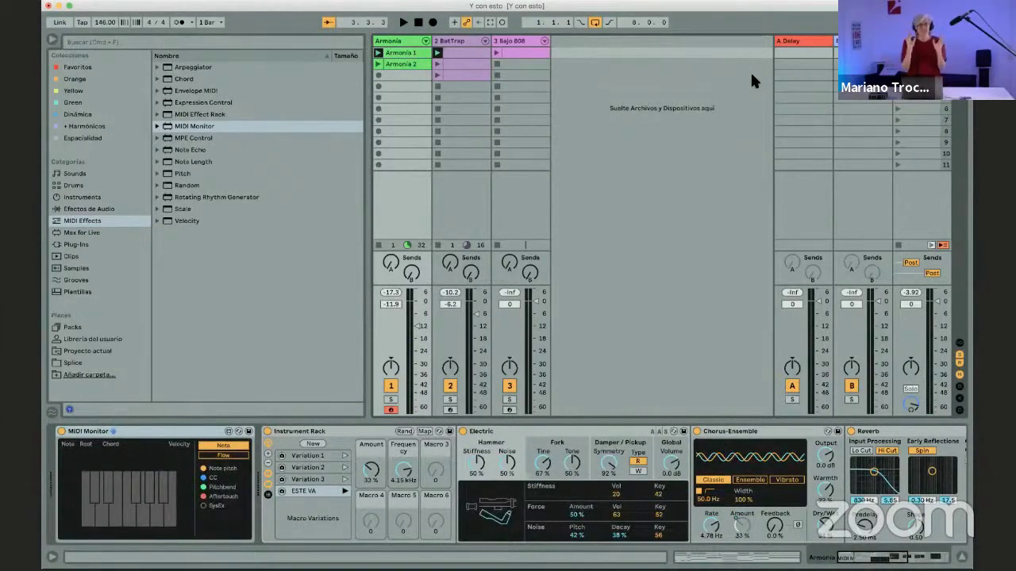
Step: Open the notes of the empty Bajo 808 clip and enlarge the note editor
double_click(394, 55)
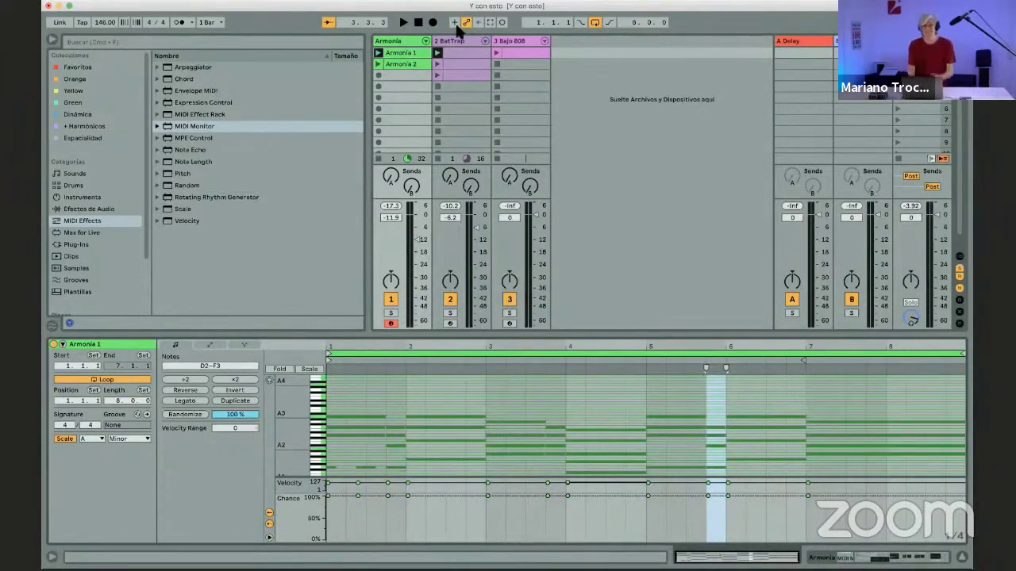
left_click(513, 52)
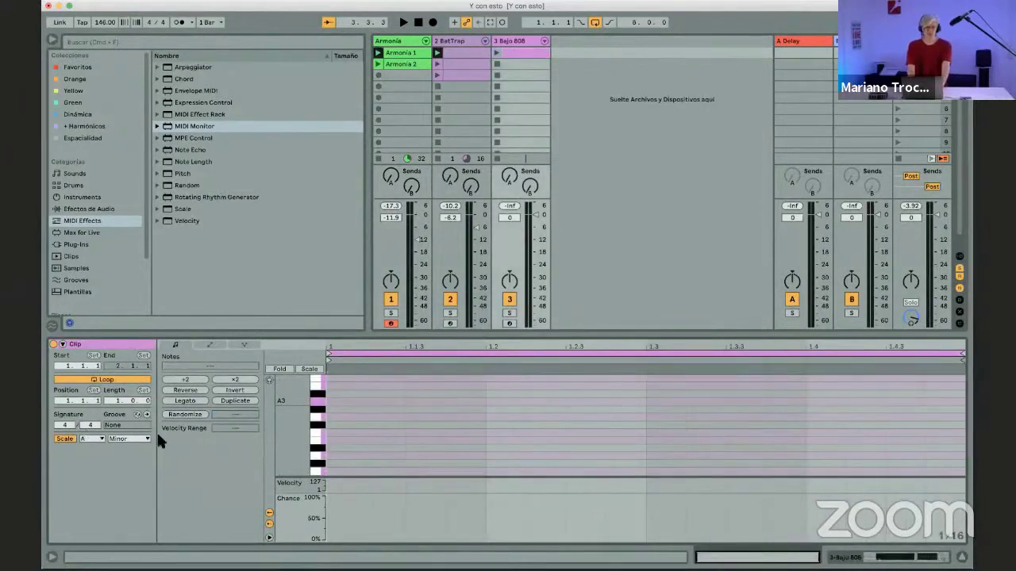
left_click_drag(333, 335, 331, 272)
Step: Preview the clip's scale-only keys, return to the full keyboard, and label accidentals with both sharps and flats (C#/Db)
left_click(309, 303)
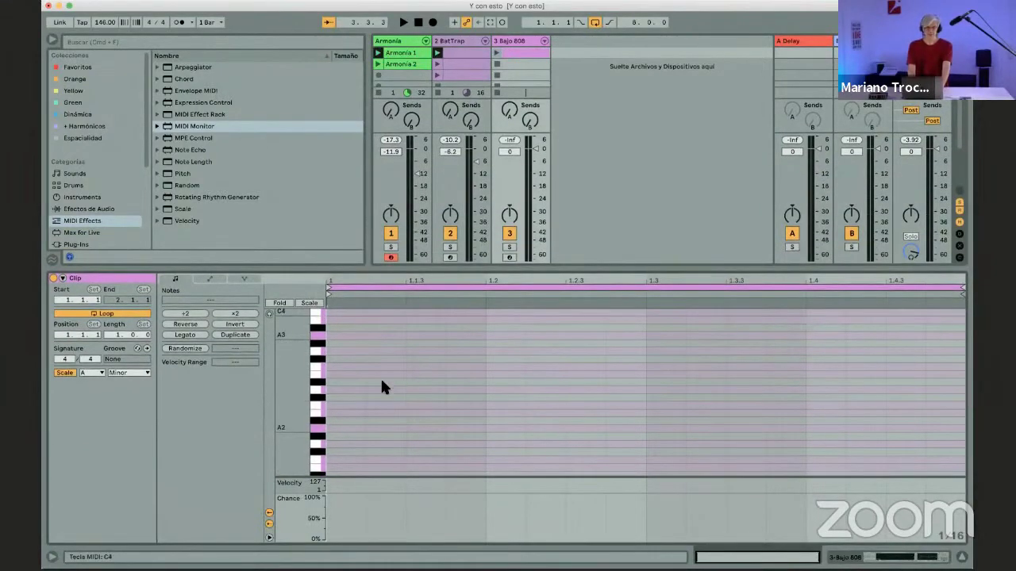
left_click_drag(294, 394, 246, 455)
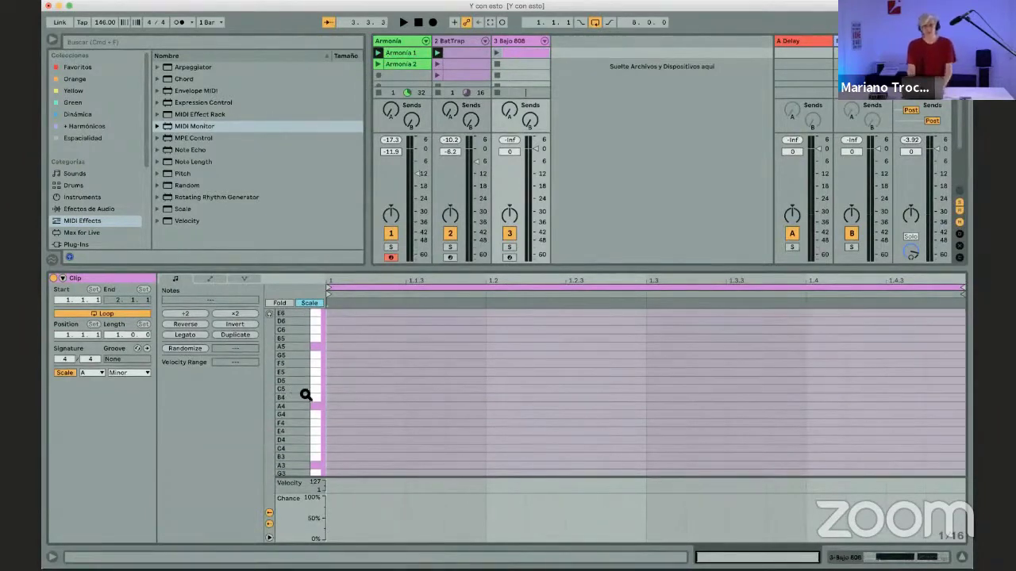
left_click_drag(300, 396, 299, 397)
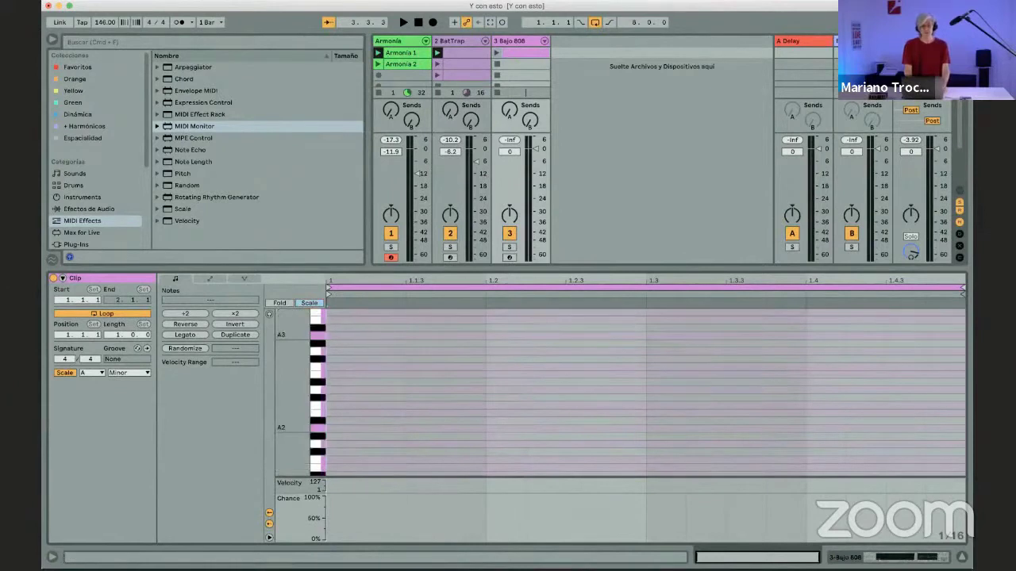
left_click_drag(299, 356, 301, 369)
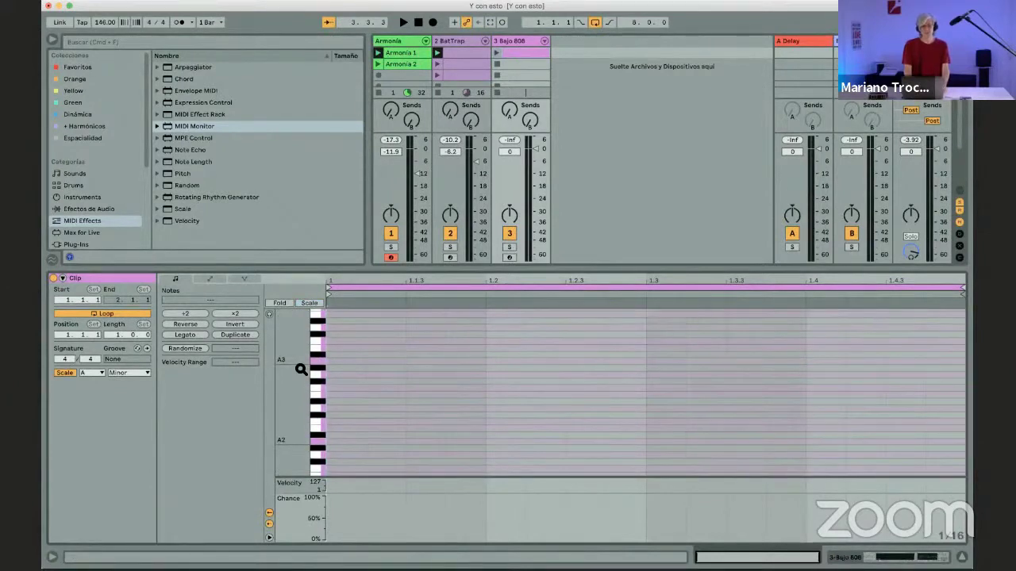
right_click(319, 371)
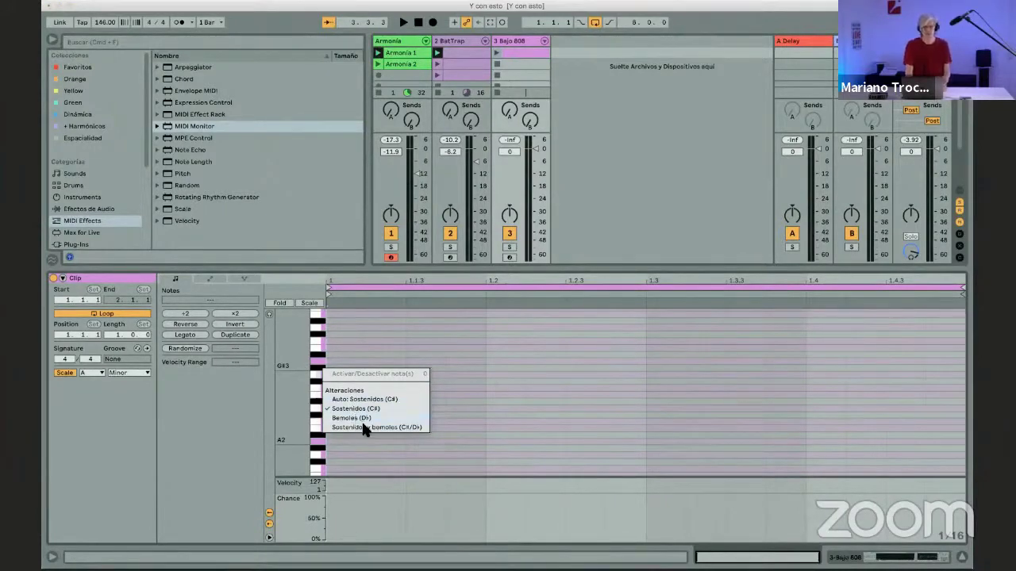
left_click(361, 420)
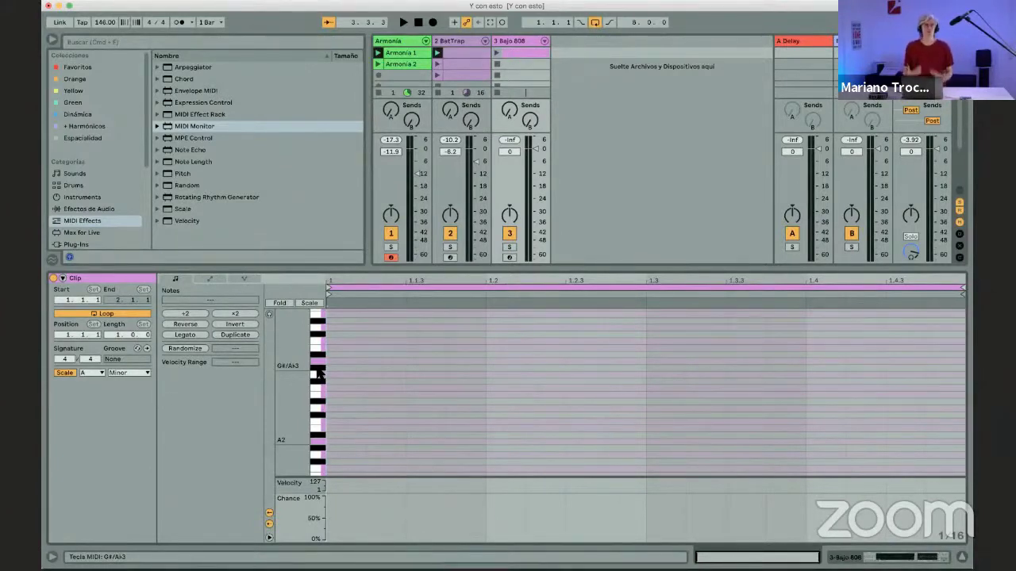
Step: Show the Bajo 808 devices, arm the track, and audition the bass with the computer keyboard in a lower octave
double_click(509, 40)
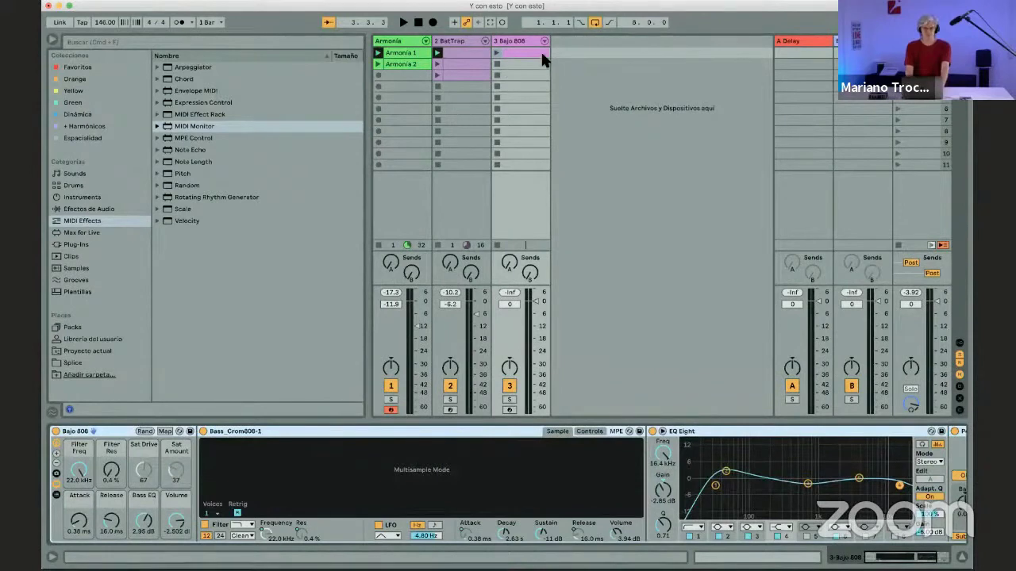
left_click(509, 410)
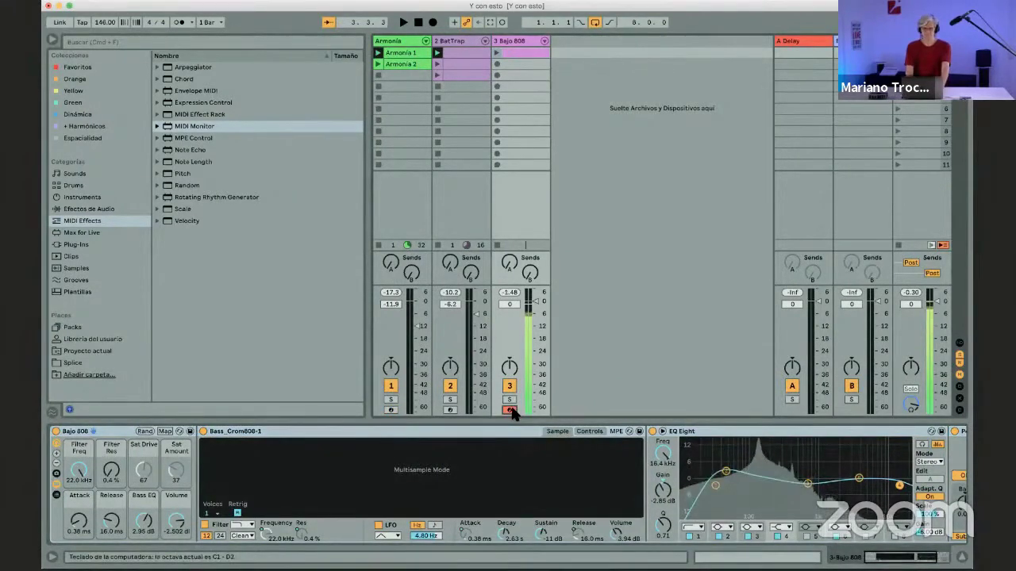
key("z")
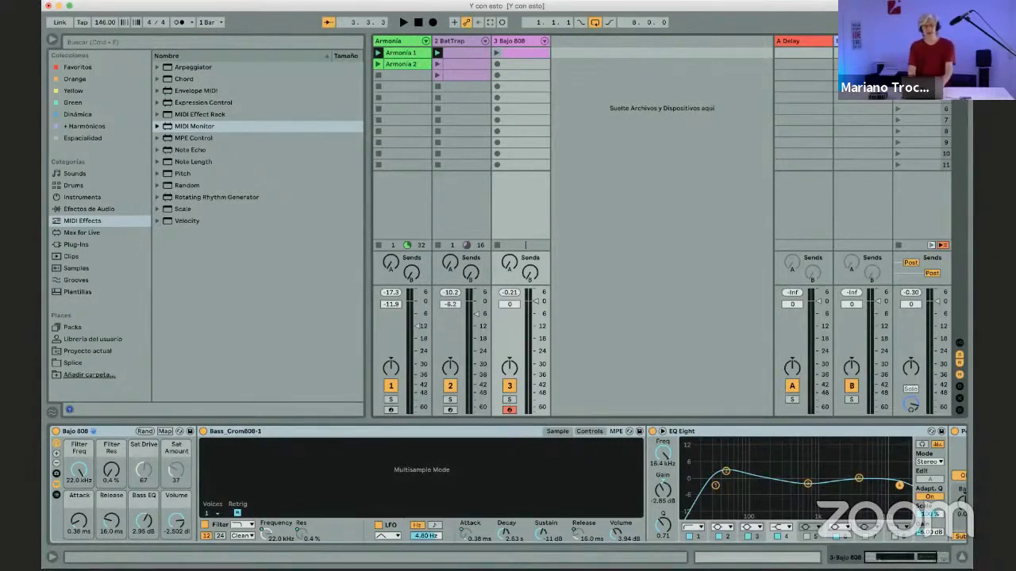
Step: Play the session, add a bass note at 1.1.3 in the Bajo 808 clip, lower it two octaves to A0, and extend it to 1.2.1
double_click(517, 52)
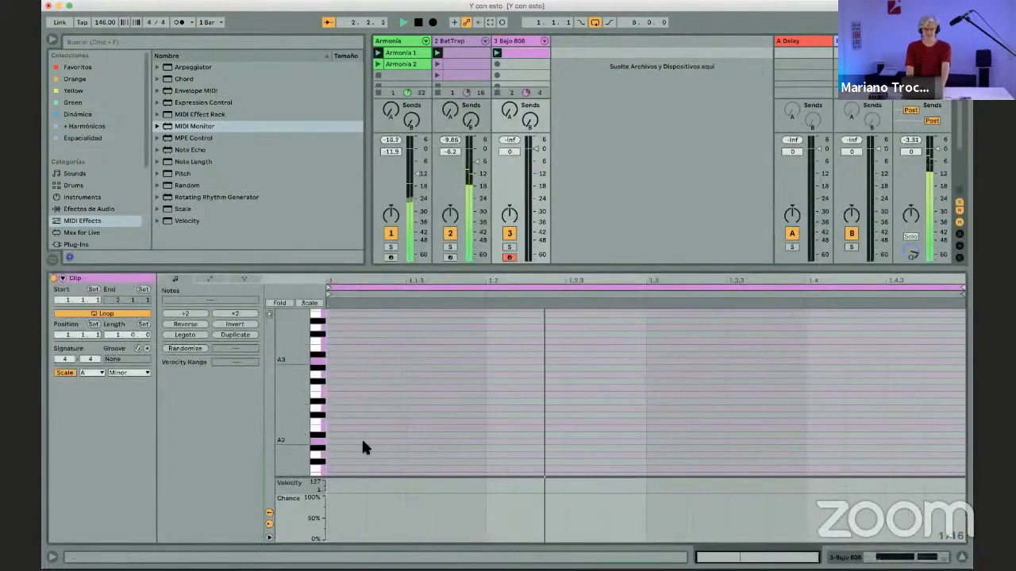
double_click(412, 441)
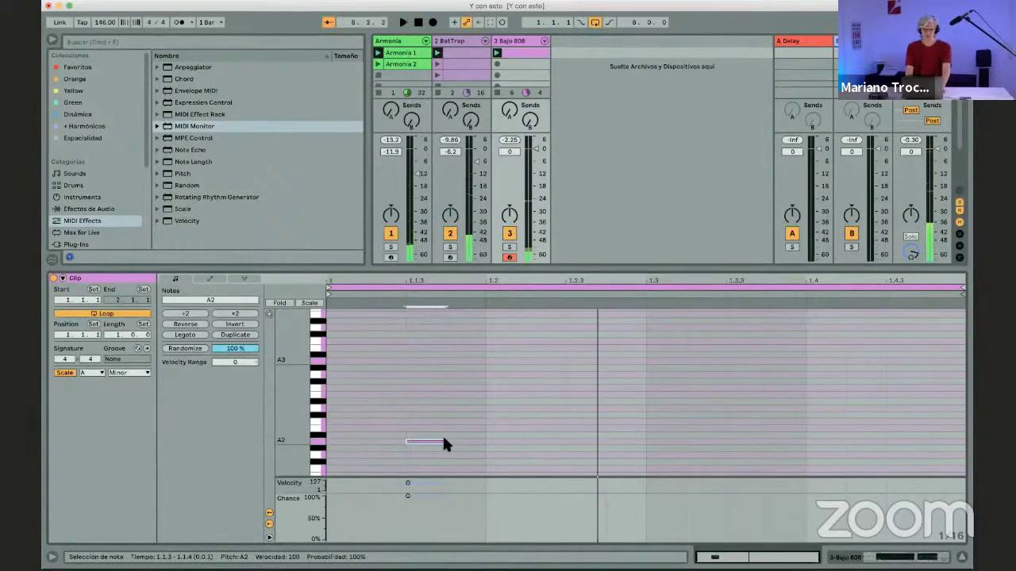
key("shift+Down")
key("shift+Down")
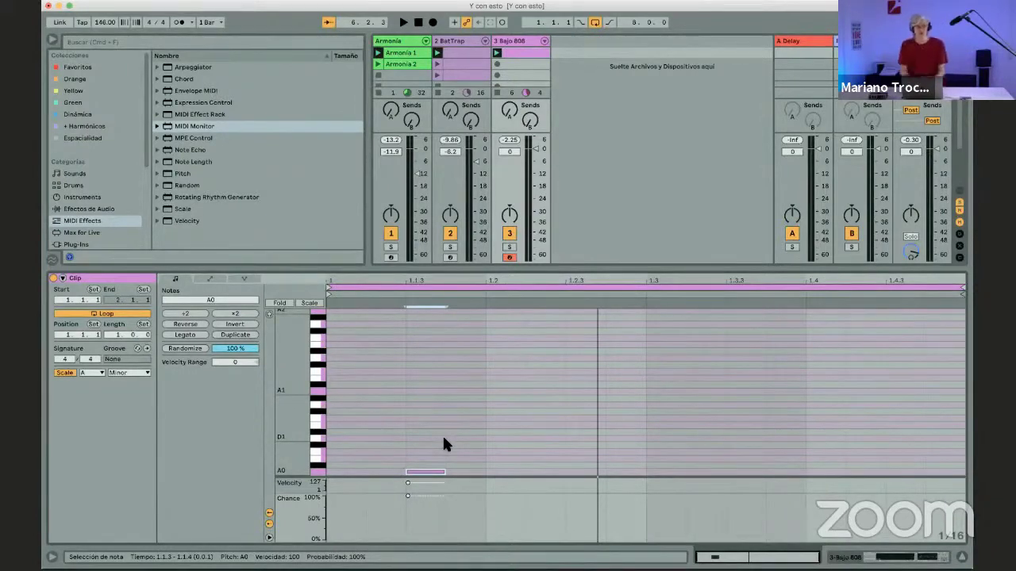
key("space")
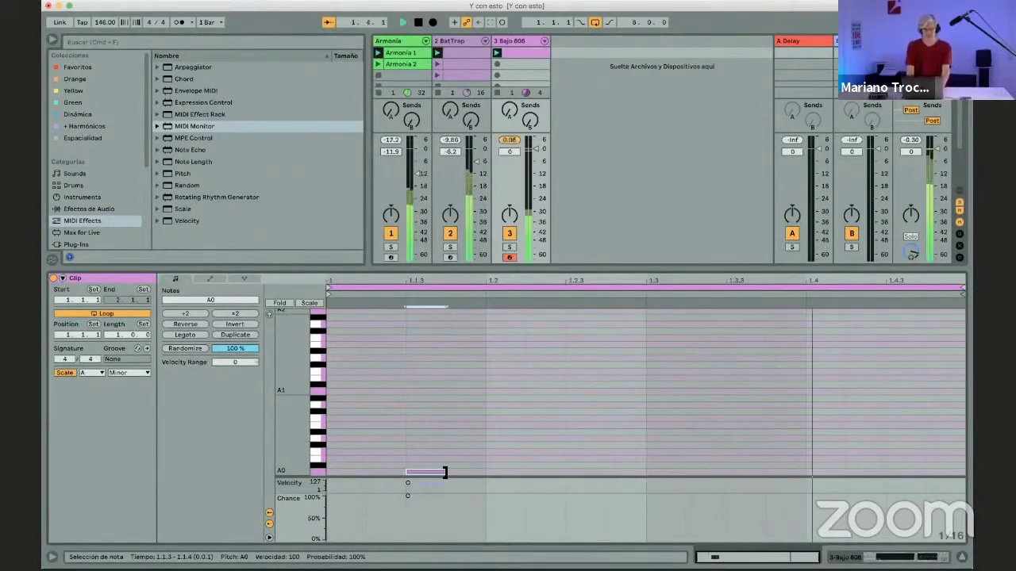
left_click_drag(444, 472, 483, 473)
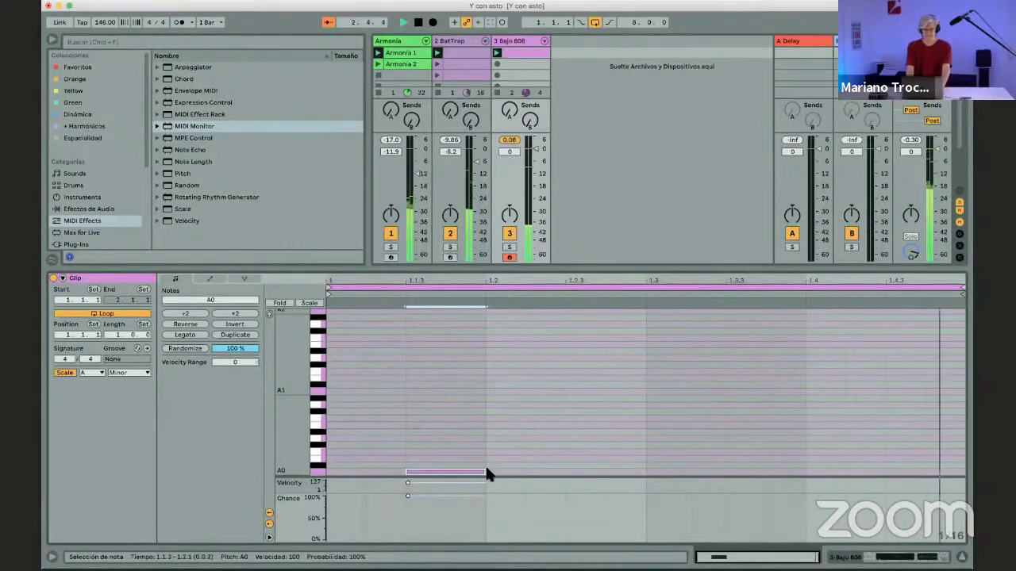
scroll(487, 474, "down", 4)
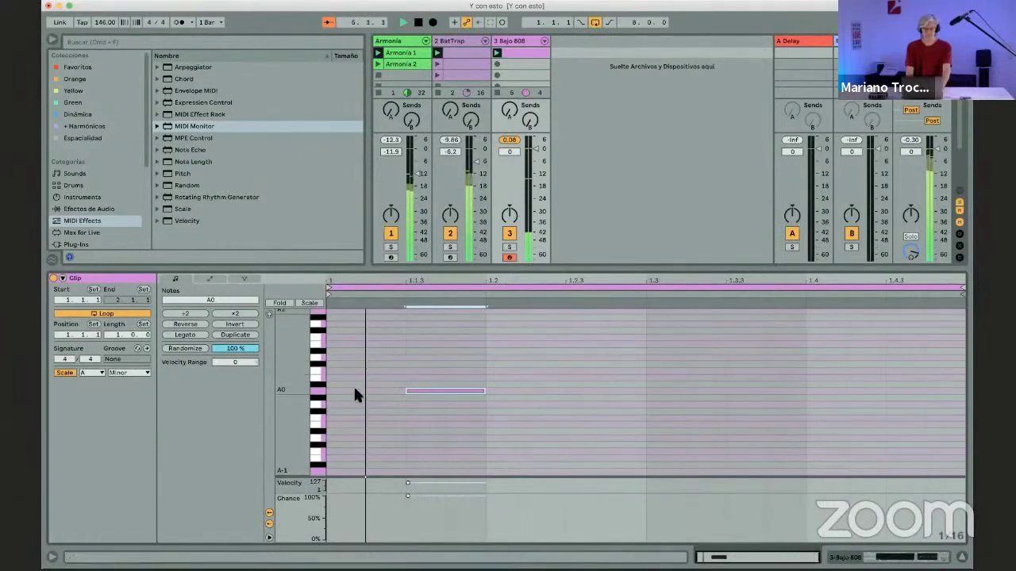
Step: Restrict the bass clip's note editor to the A Minor scale's keys, enable Draw Mode, and restart playback
key("g")
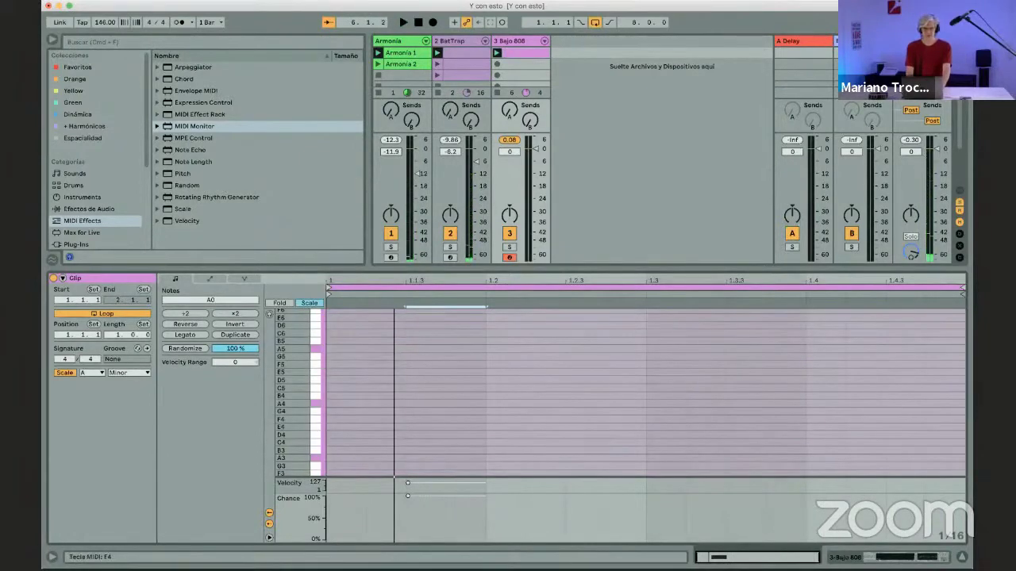
left_click_drag(311, 420, 310, 335)
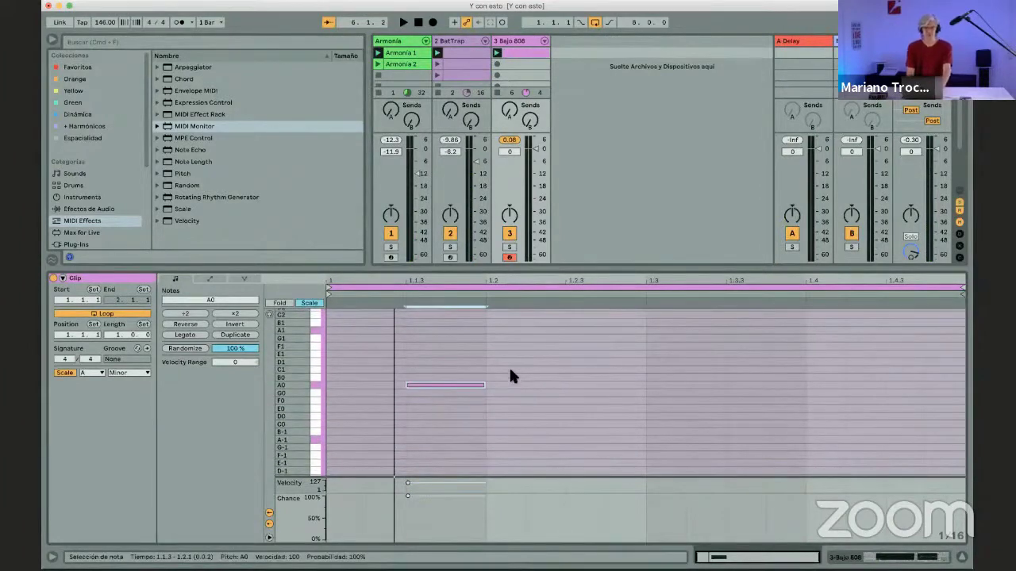
key("b")
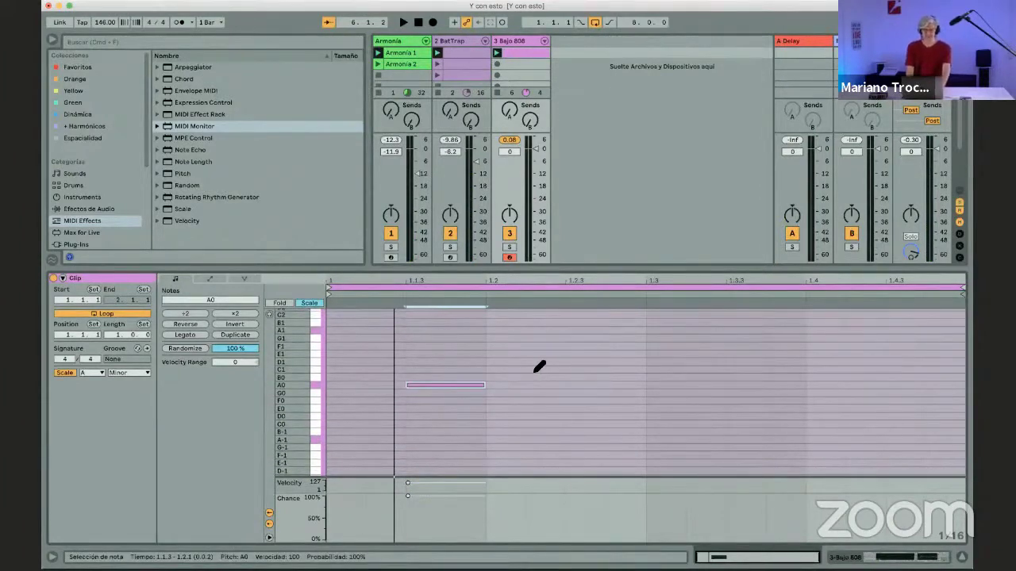
key("space")
Step: Try a C1 note at 1.2.3, shift it to 1.2.4, and remove it again
left_click(585, 369)
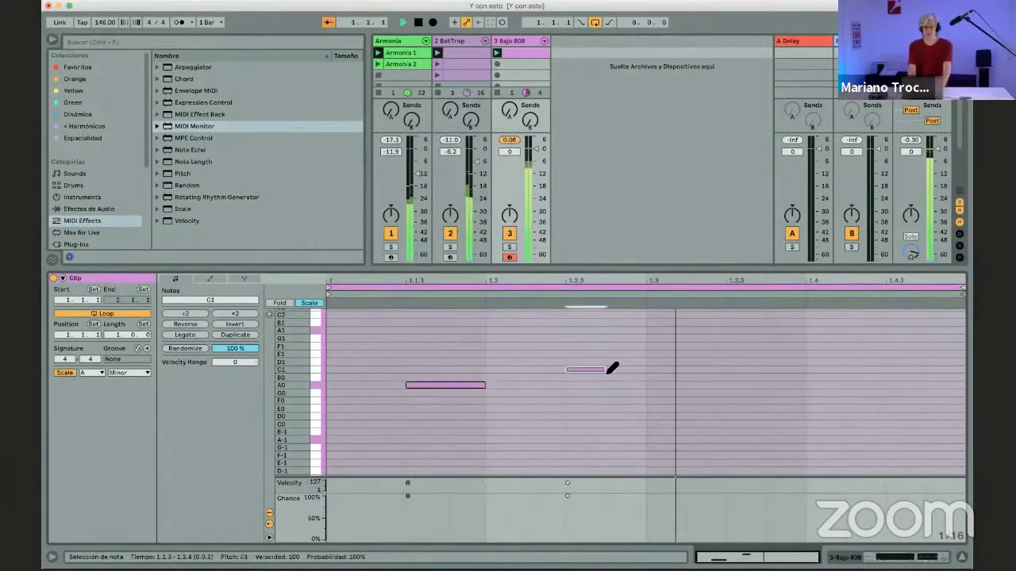
key("Right")
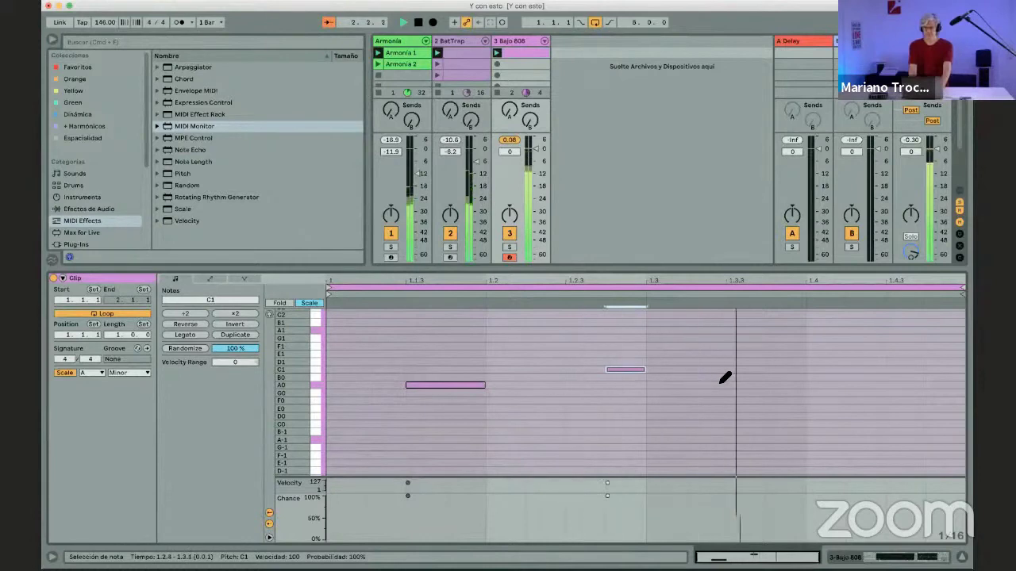
left_click(697, 378)
left_click(695, 377)
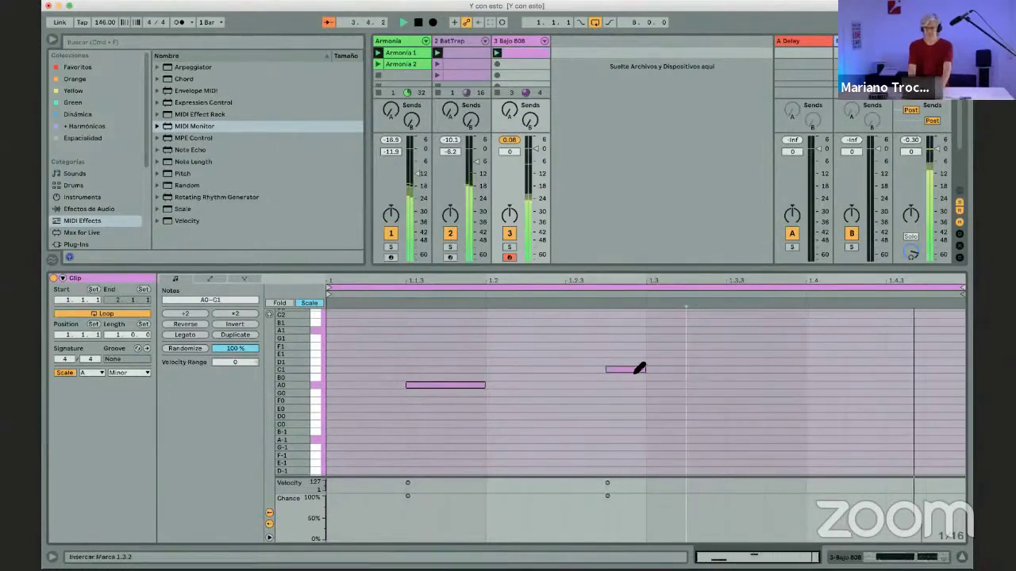
left_click(640, 368)
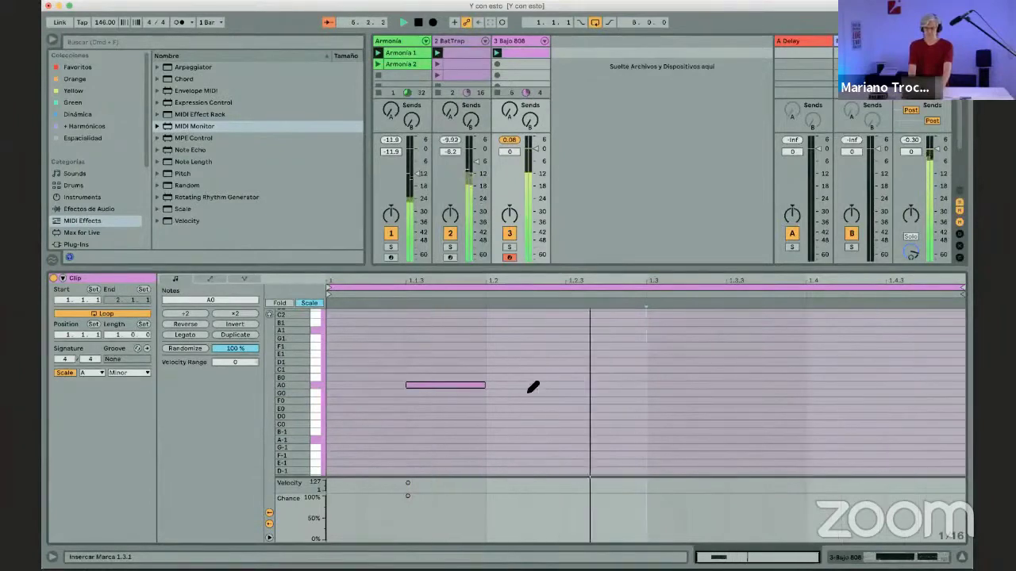
Step: Lengthen the A0 note to end at 1.2.3 and lower the Bajo 808 track volume to -6.2 dB
left_click_drag(485, 386, 646, 386)
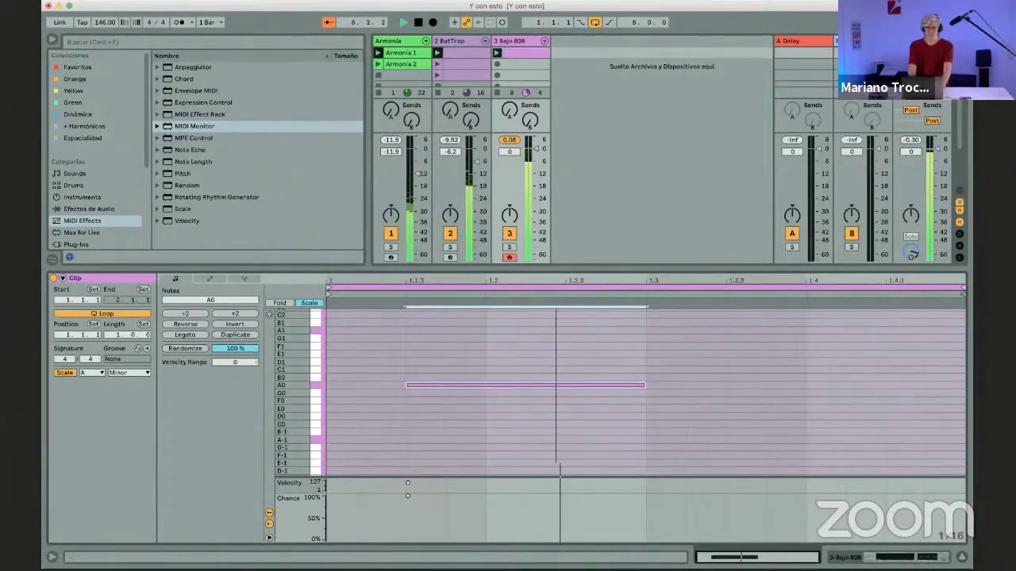
left_click_drag(535, 148, 536, 162)
key("b")
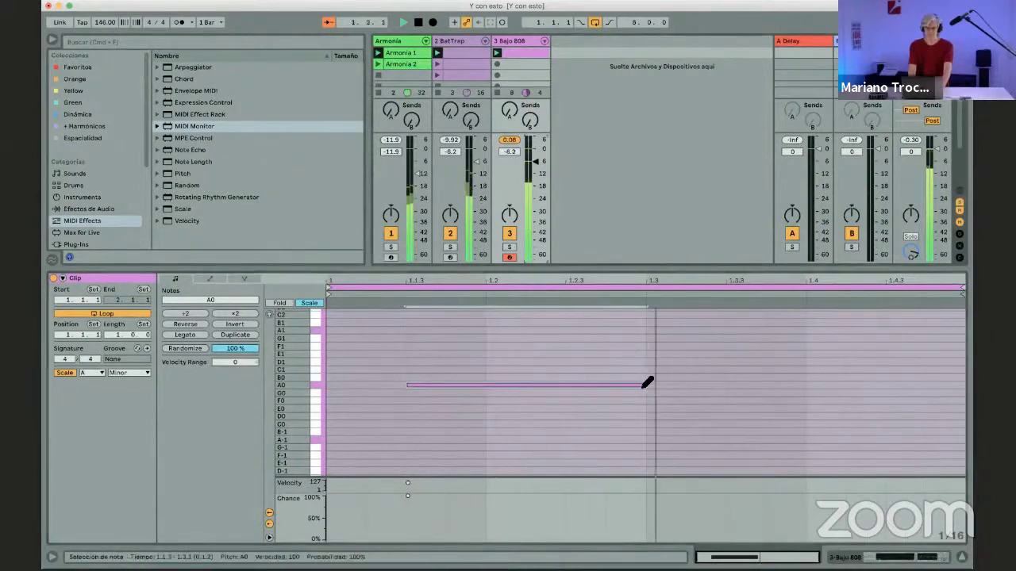
left_click_drag(646, 388, 605, 385)
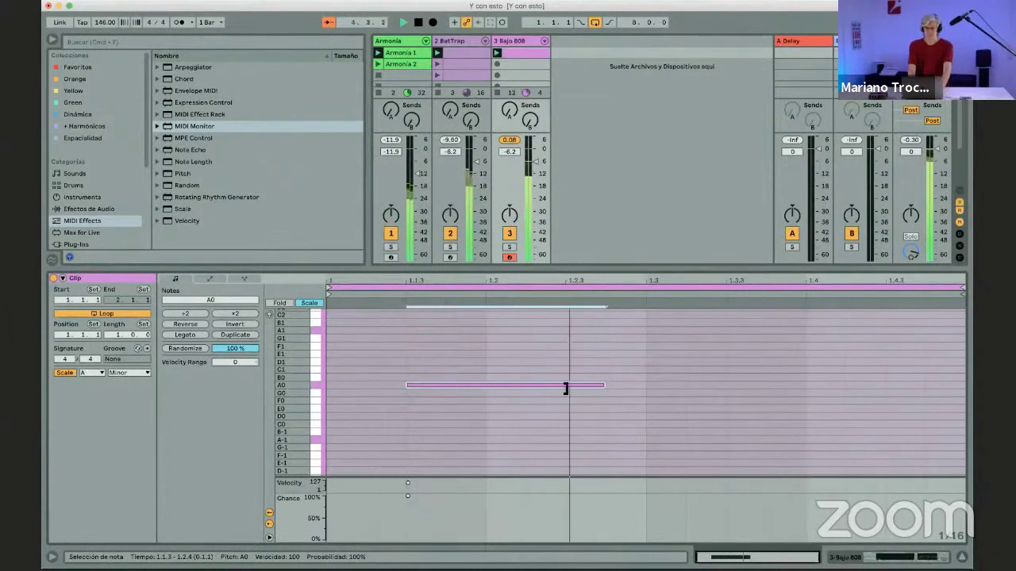
left_click_drag(565, 388, 564, 387)
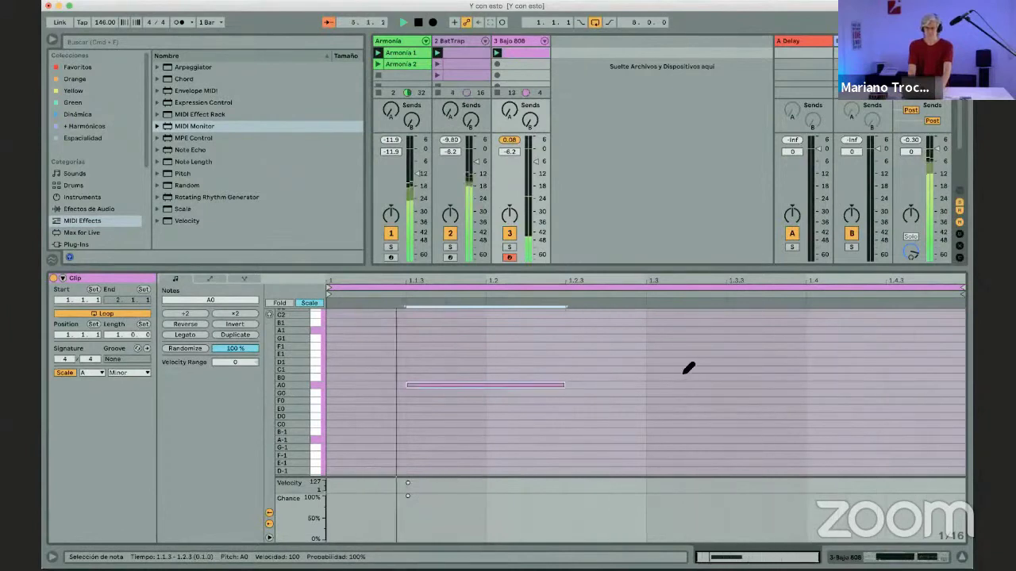
Step: Add a C1 note to the bass clip running from 1.3.3 to 1.4.1
left_click(686, 369)
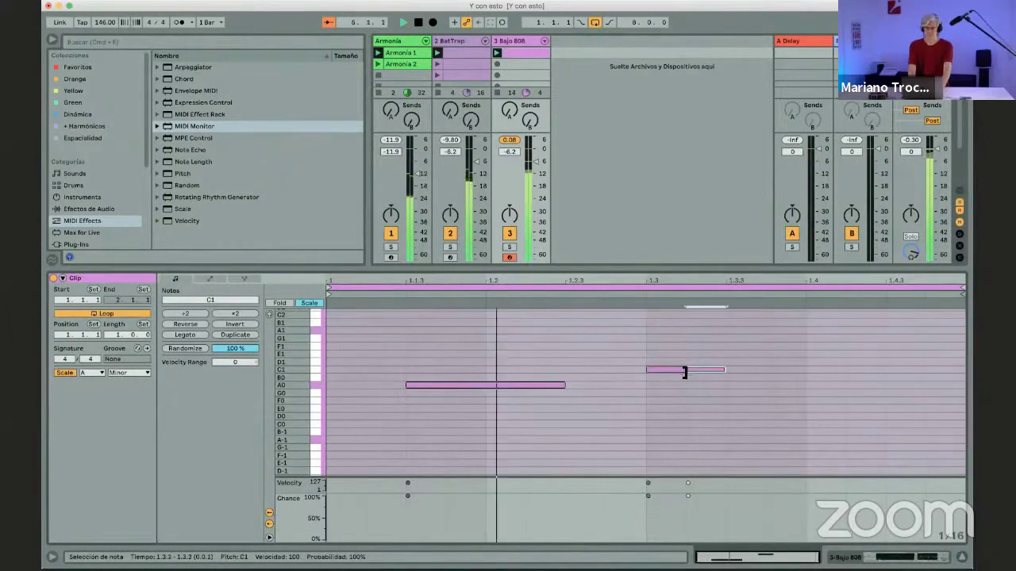
left_click_drag(684, 369, 762, 360)
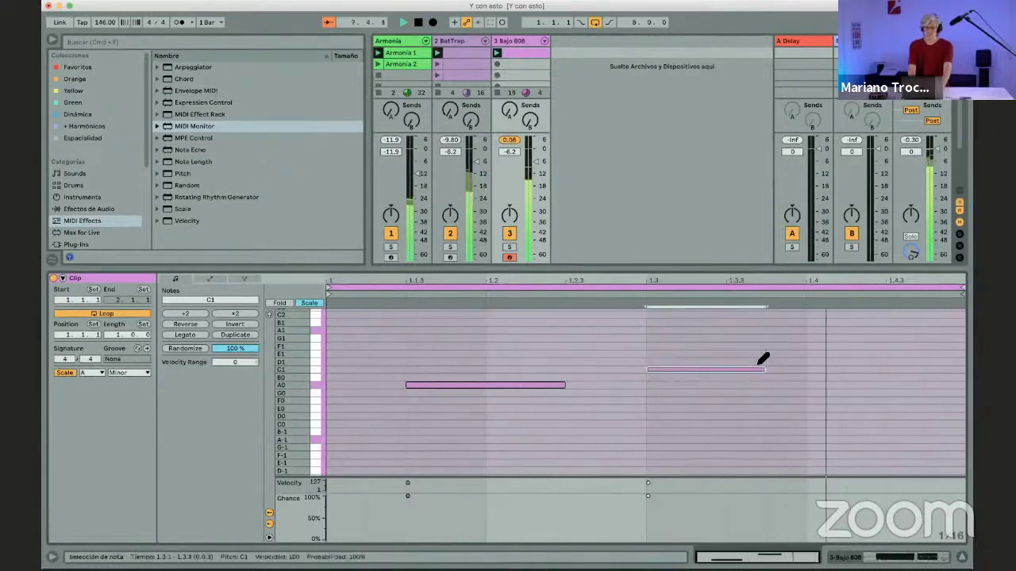
key("Right")
key("Right")
left_click(763, 287)
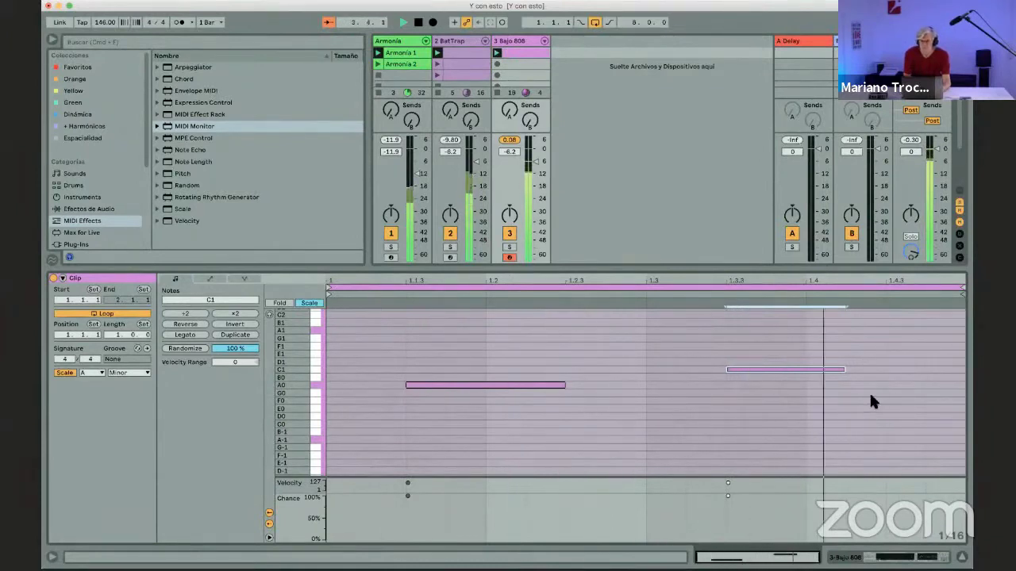
left_click_drag(841, 369, 802, 369)
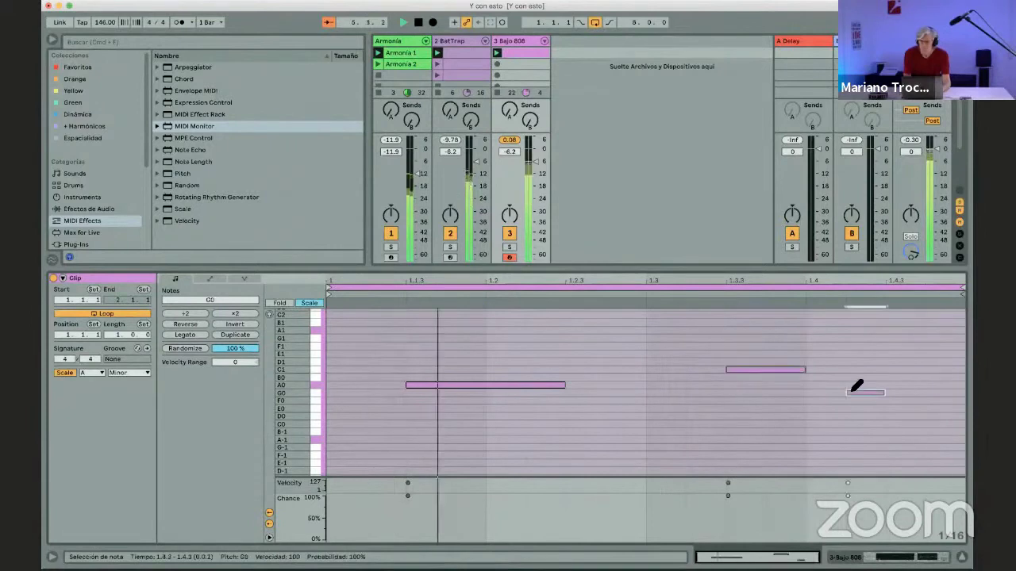
Step: Try an A0 note at 1.4.2 in the bass clip, extend it to 1.4.4, and remove it again
left_click(855, 386)
left_click(851, 395)
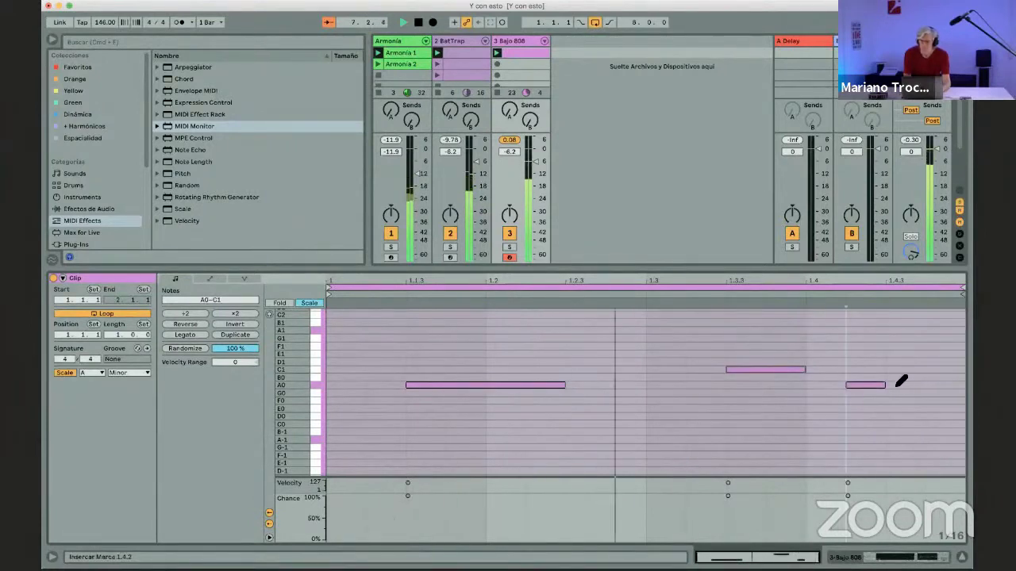
left_click_drag(882, 385, 925, 384)
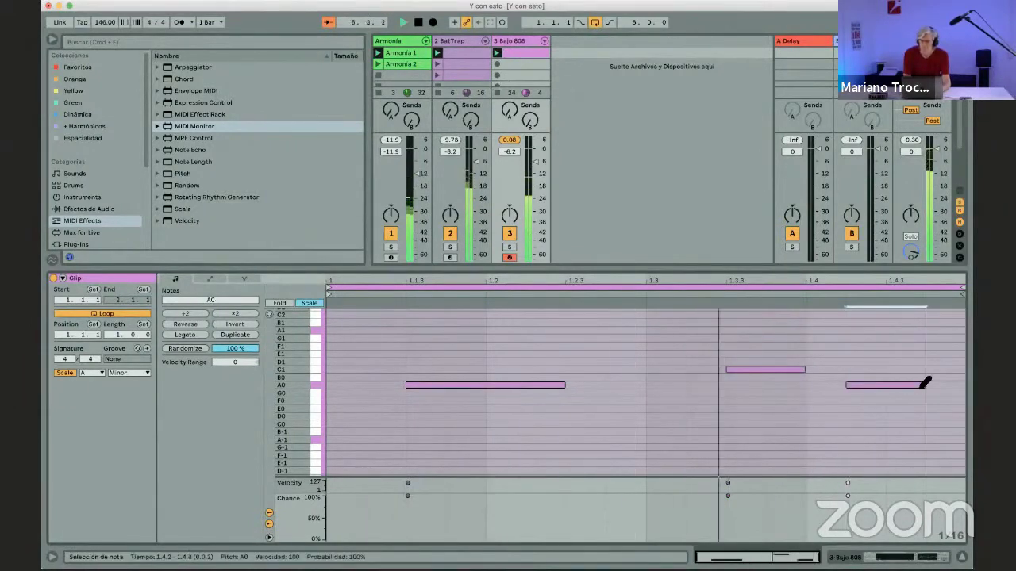
left_click(879, 385)
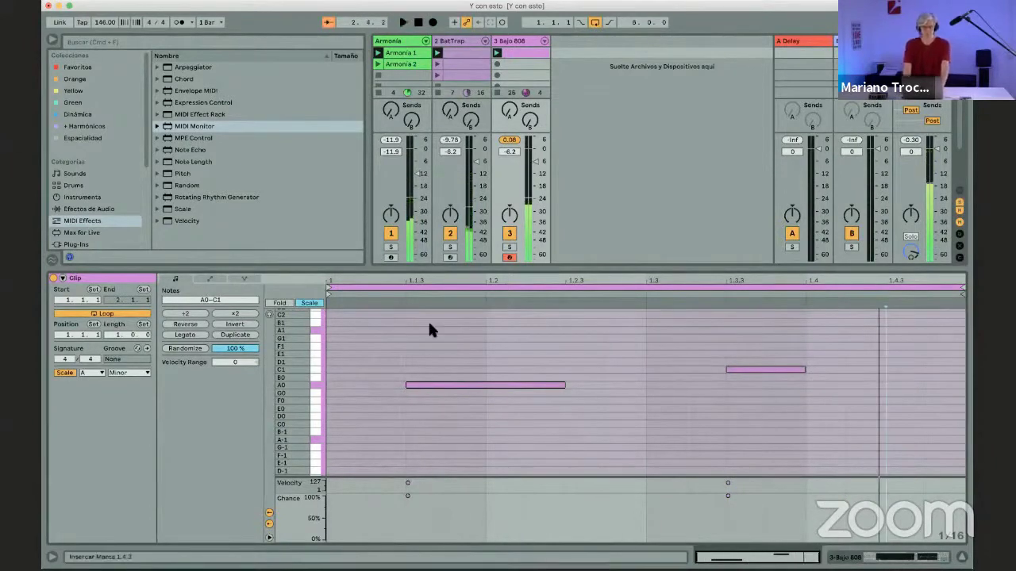
left_click_drag(313, 378, 303, 379)
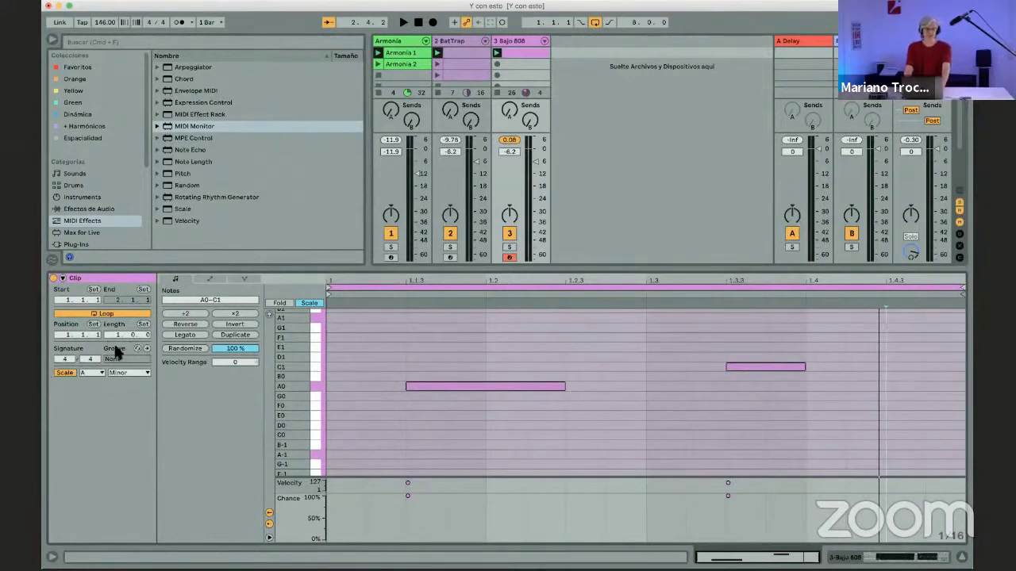
right_click(312, 350)
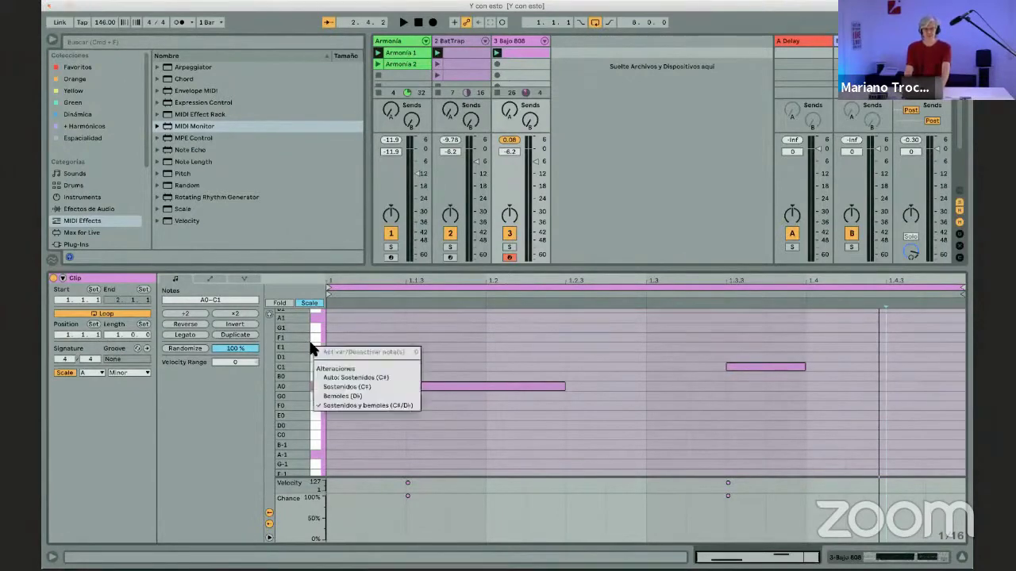
left_click(434, 288)
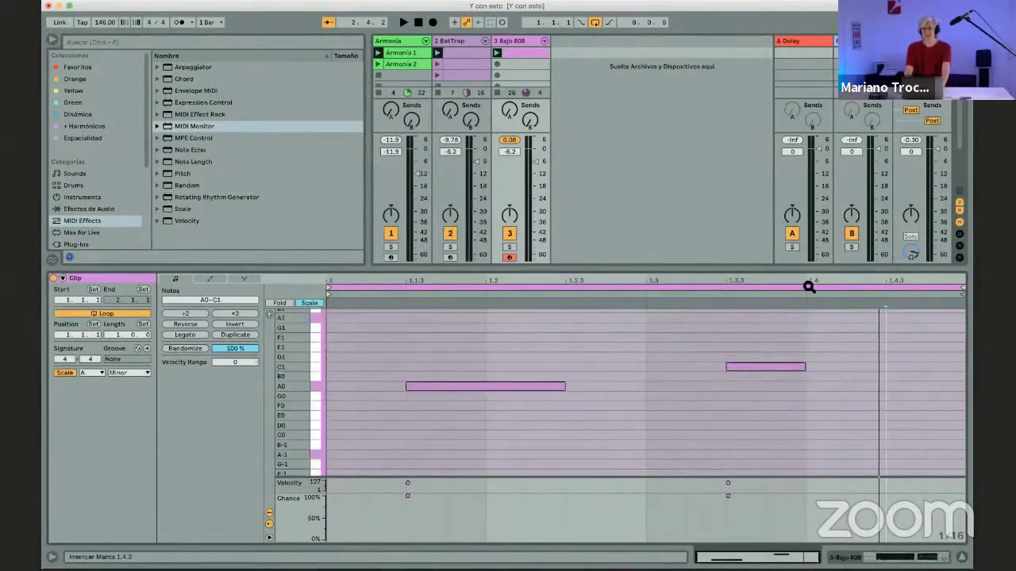
Step: Reduce the height of the clip detail area to reveal more clip slots above the mixer
mouse_move(800, 270)
left_mouse_down()
mouse_move(799, 321)
mouse_move(793, 279)
left_mouse_up()
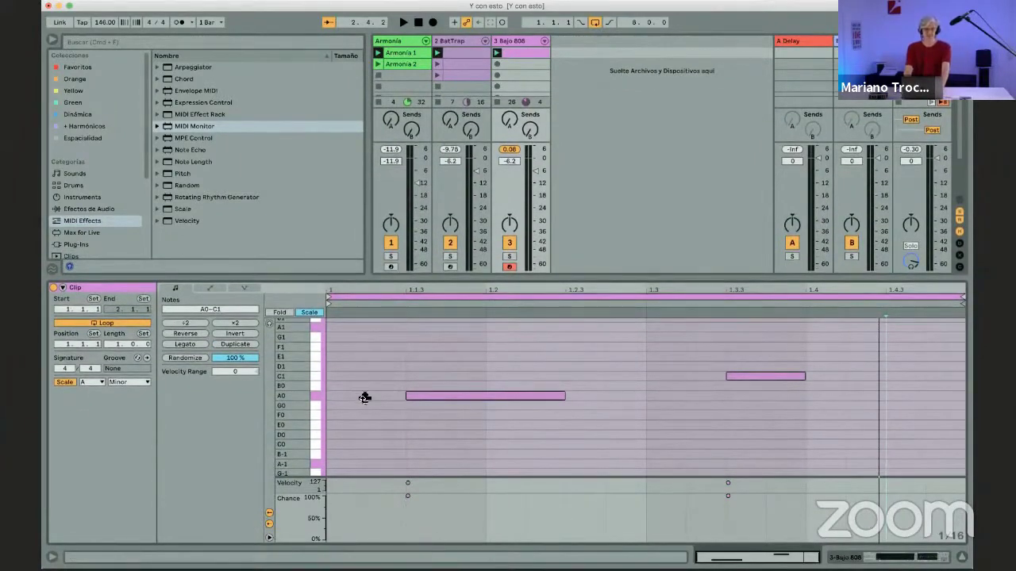
left_click_drag(365, 398, 356, 395)
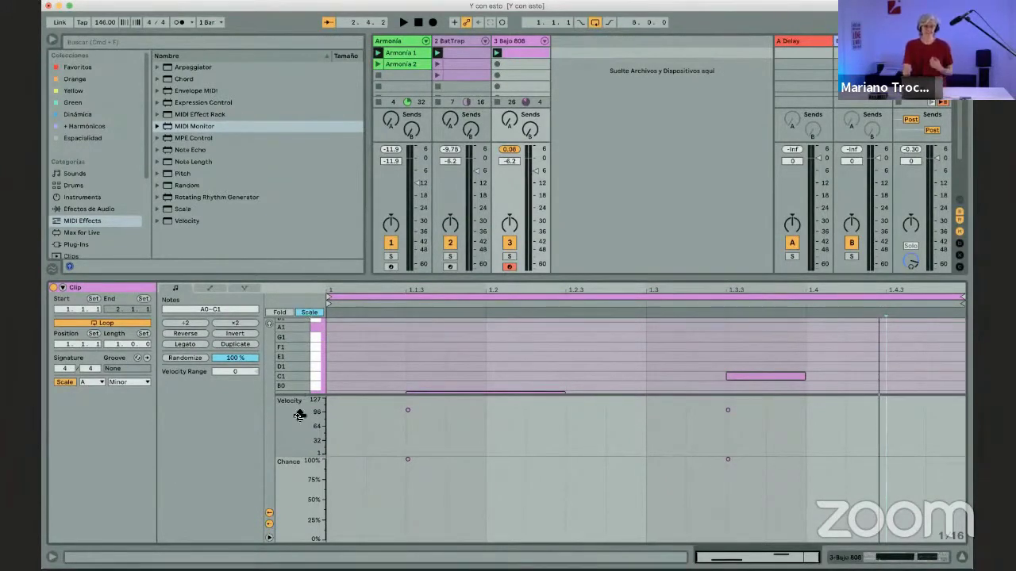
left_click_drag(300, 290, 296, 435)
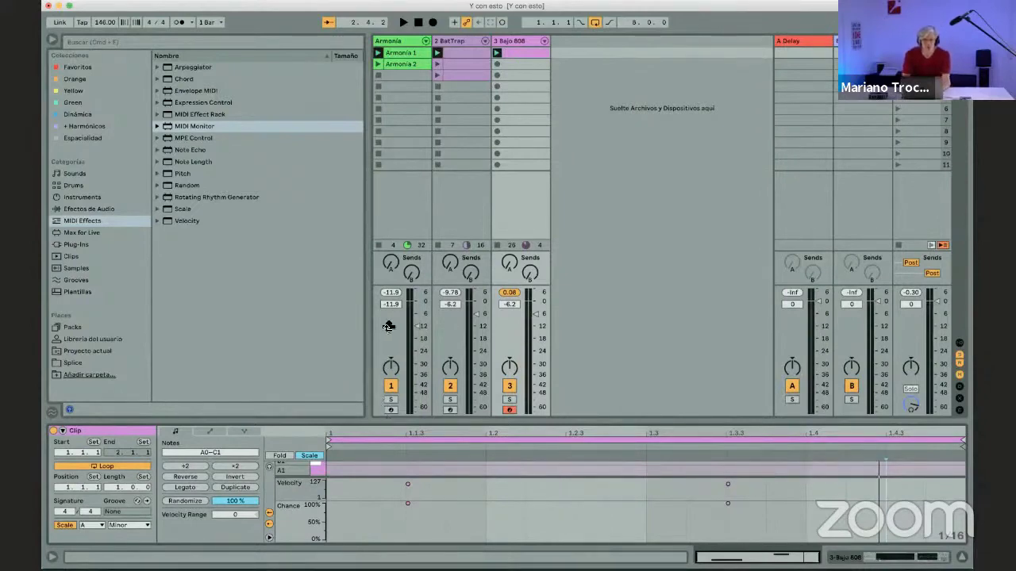
left_click_drag(387, 316, 389, 320)
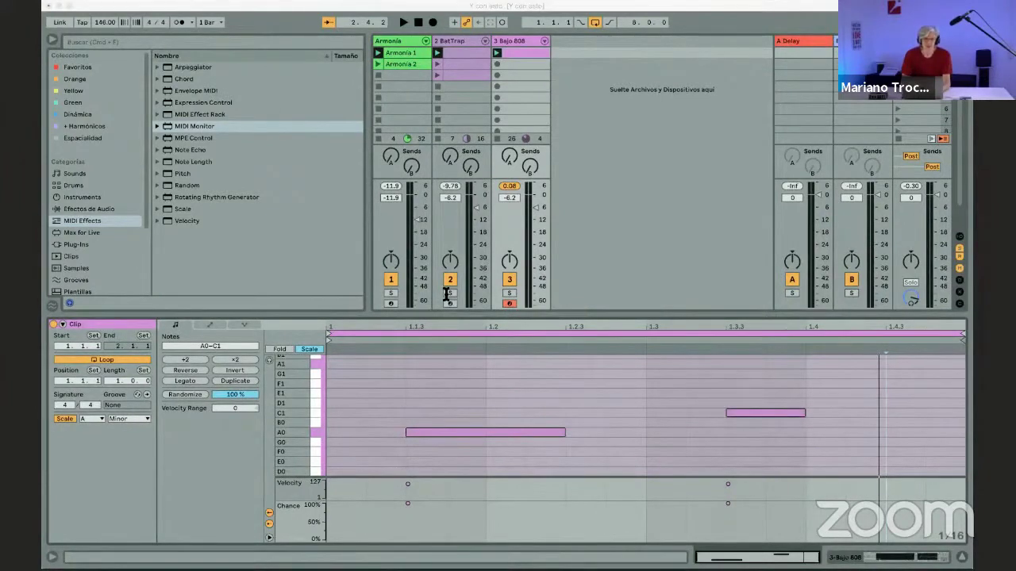
left_click(446, 294)
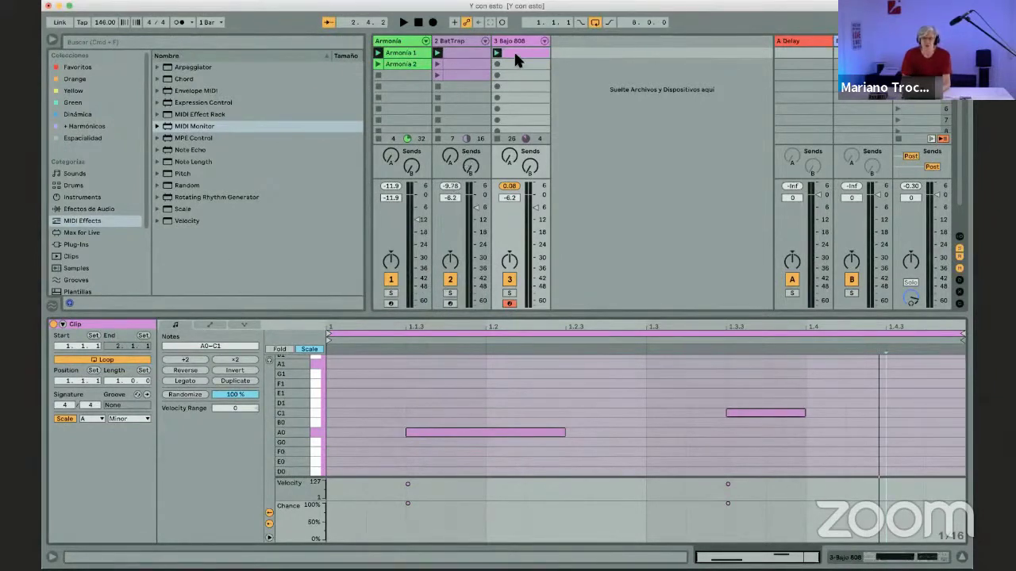
Step: Move the Bajo 808 clip to the second slot and delete the BatTrap clips in the second and third slots
left_click_drag(513, 50, 517, 66)
left_click(463, 73)
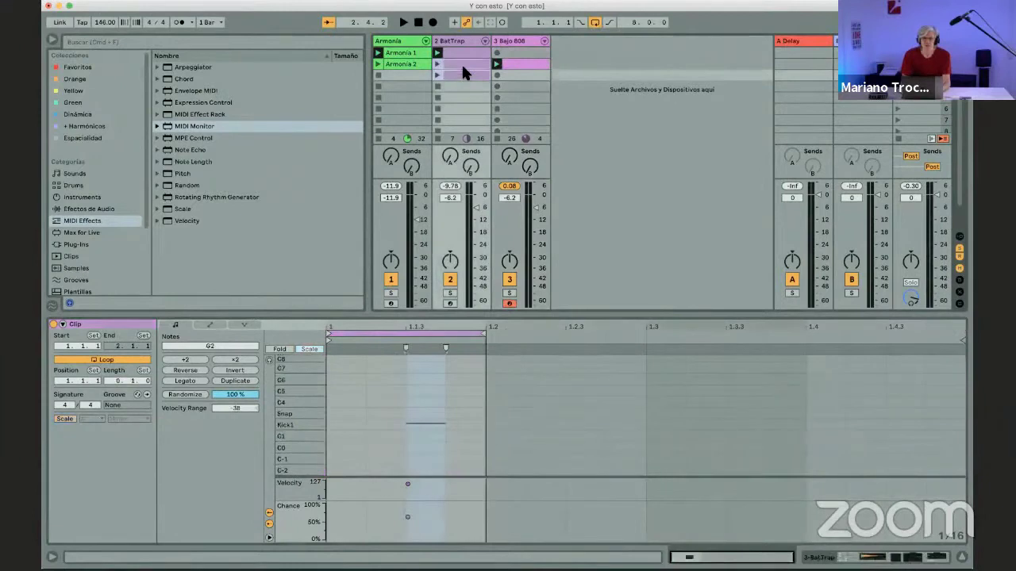
left_click(463, 65, "shift")
key("Delete")
Step: Duplicate the first BatTrap clip into the second slot and delete every Kick1 note from the clip open in the folded note editor
left_click(469, 51)
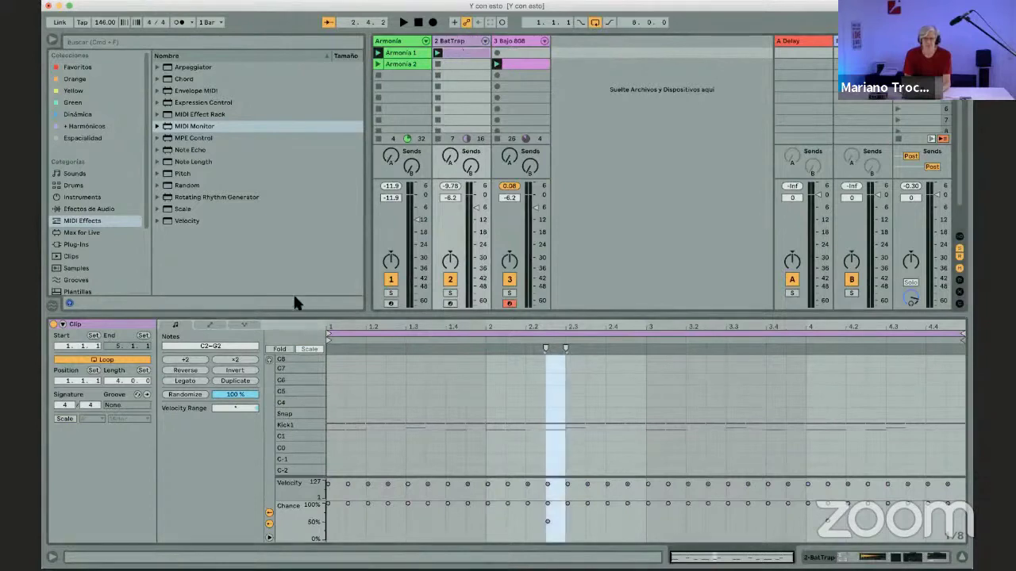
left_click(281, 350)
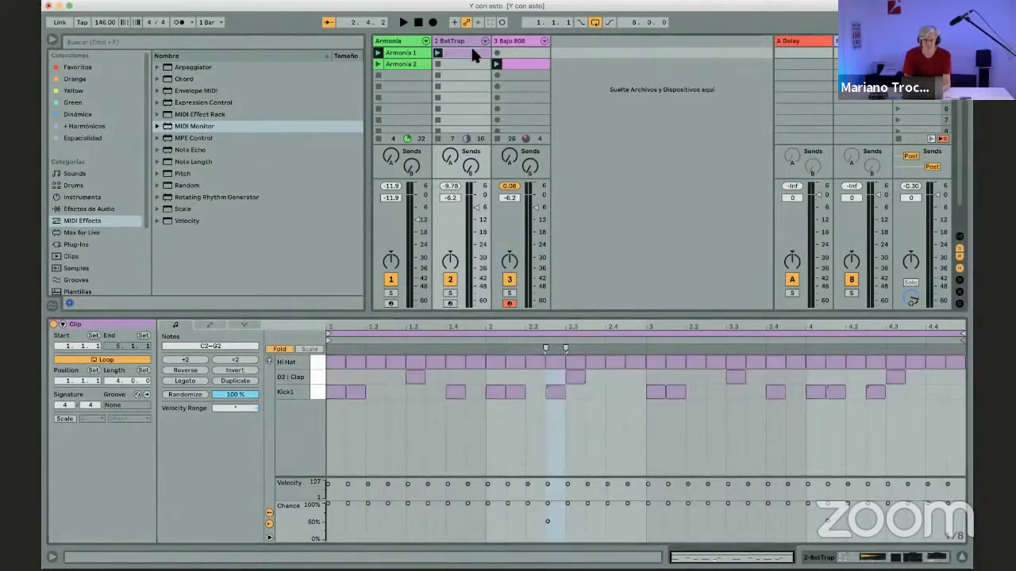
left_click(451, 65)
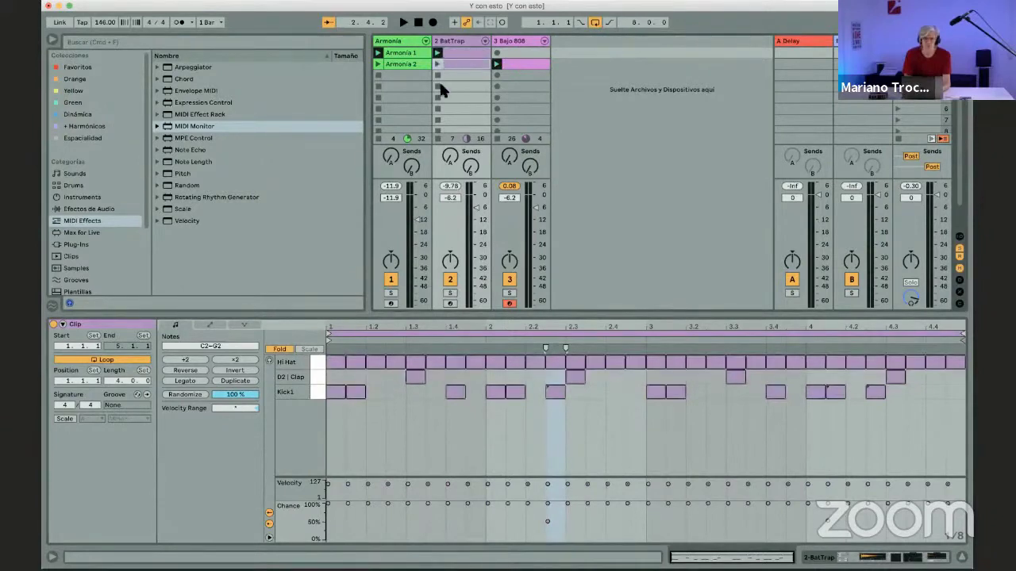
left_click(320, 385)
key("Delete")
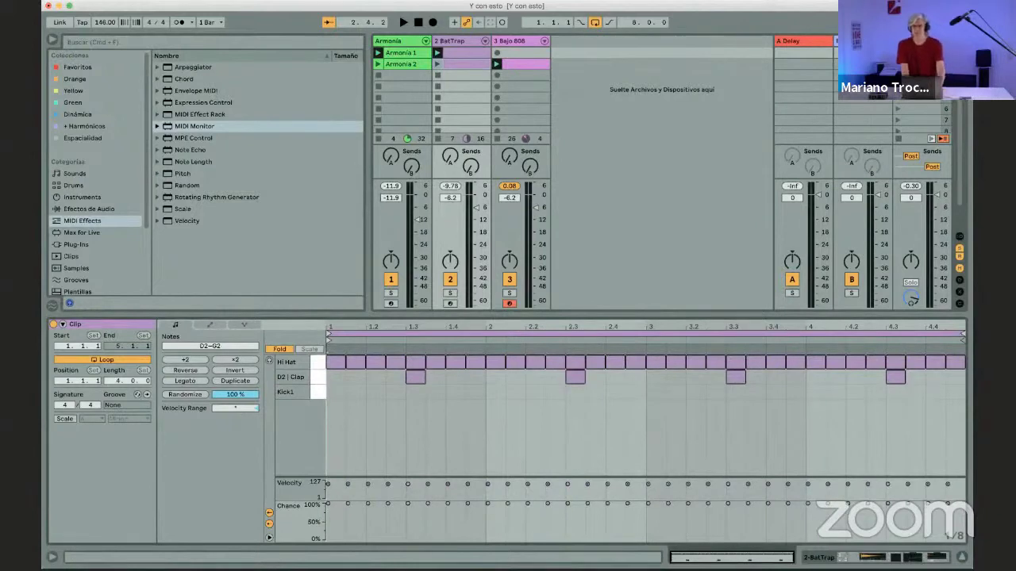
Step: Check the first scene's settings, and expand the Armonía 1 clip's launch settings to enable its Follow Action
left_click(920, 52)
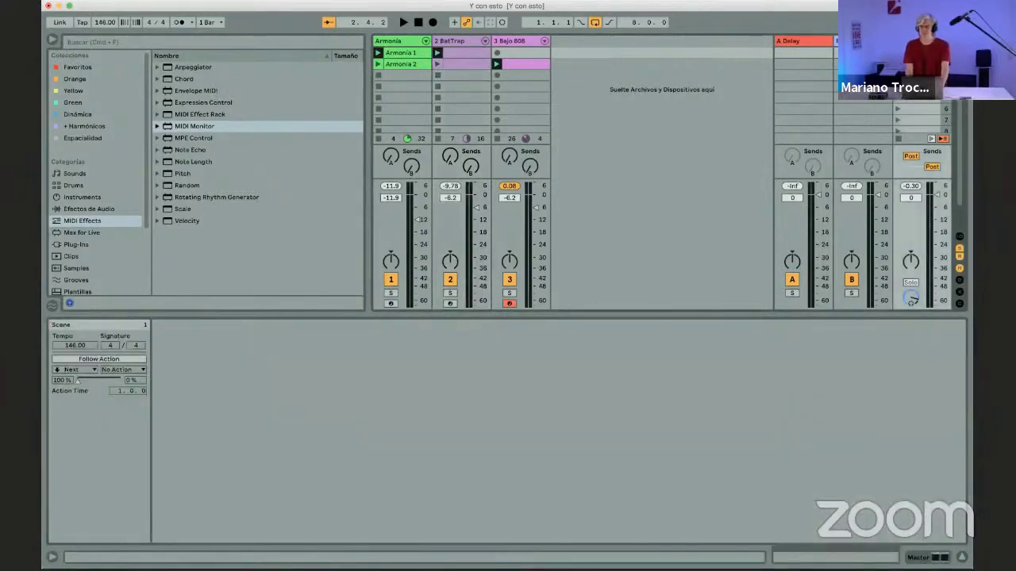
mouse_move(893, 41)
left_mouse_down()
mouse_move(846, 40)
mouse_move(905, 40)
left_mouse_up()
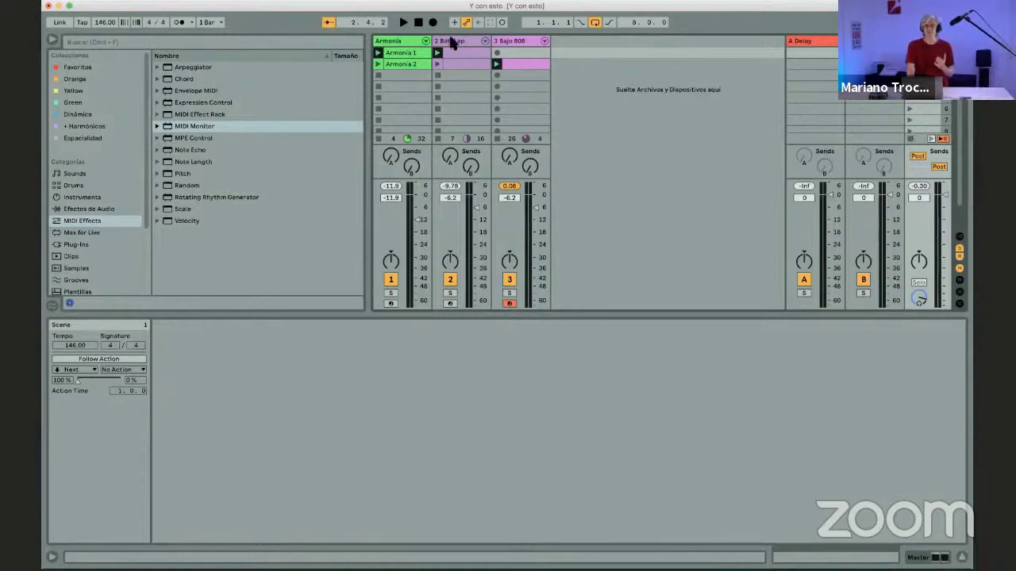
left_click(420, 51)
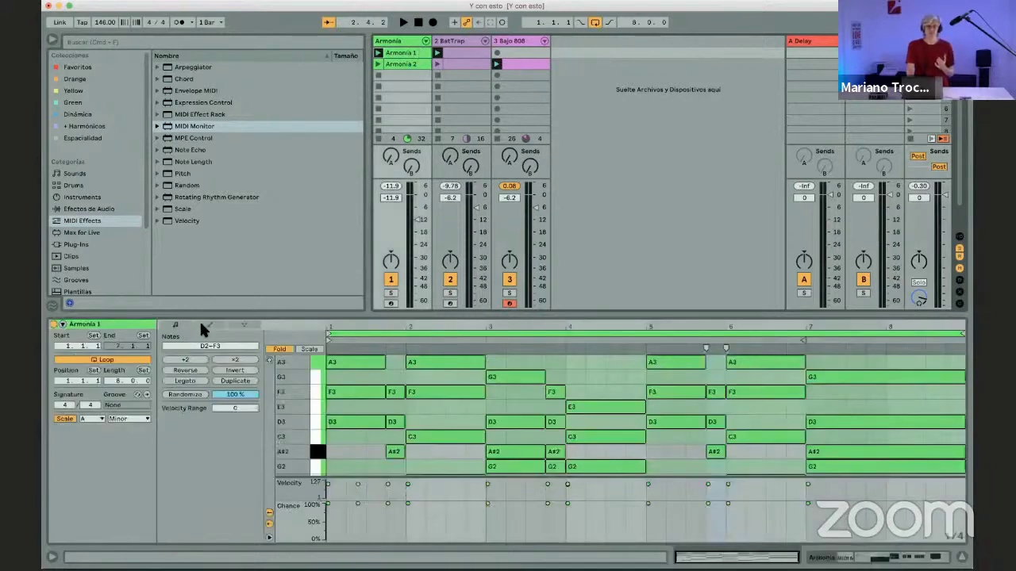
left_click(63, 328)
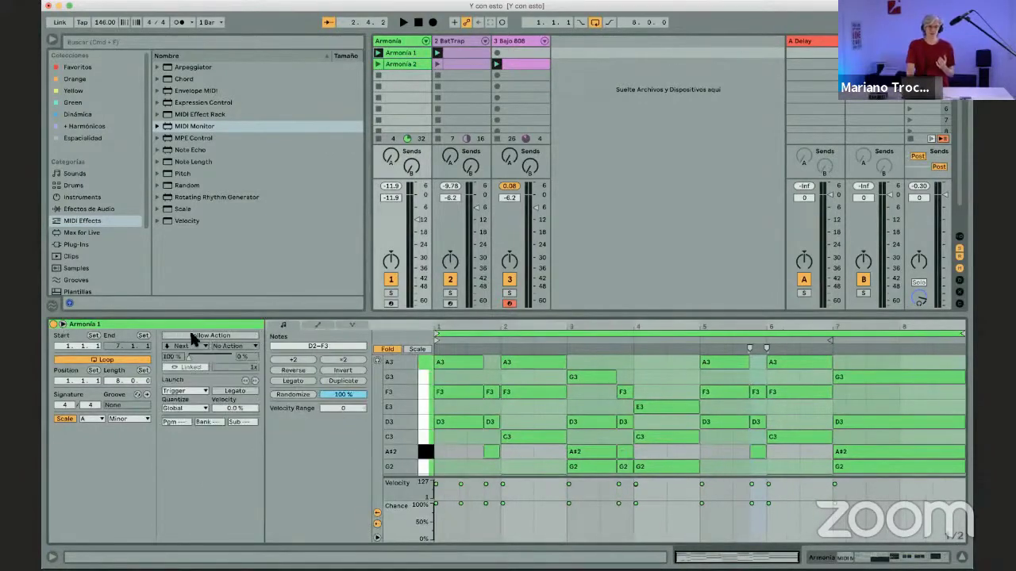
left_click(196, 336)
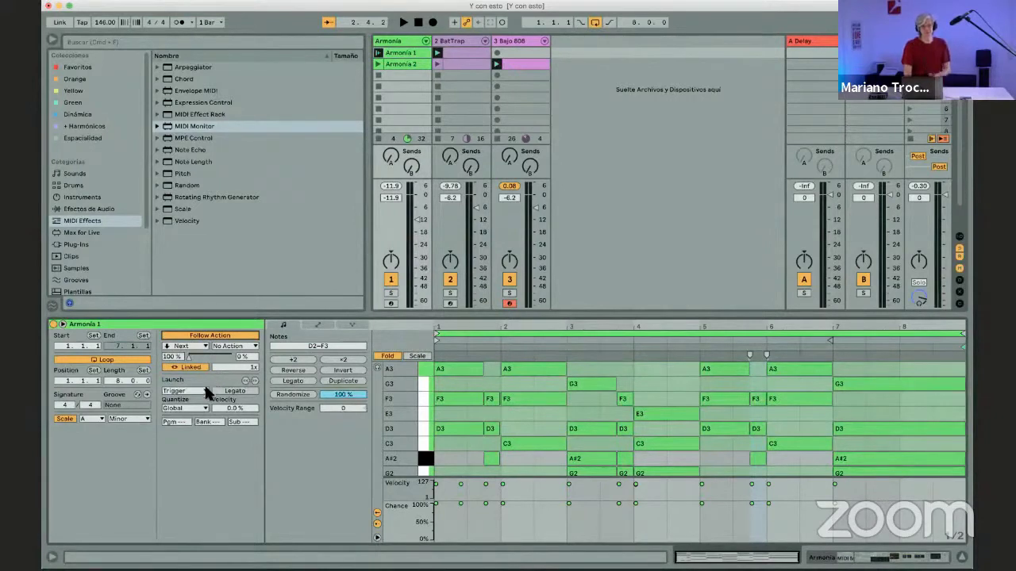
Step: Examine the launch mode and the available options for both Follow Actions of the Armonía 1 clip
left_click(205, 392)
left_click(204, 392)
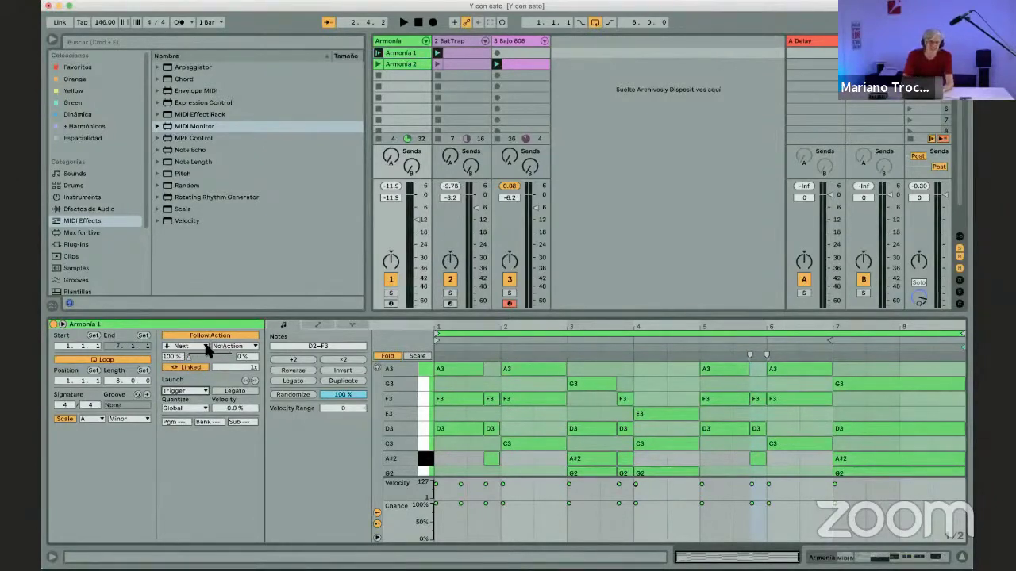
left_click(204, 349)
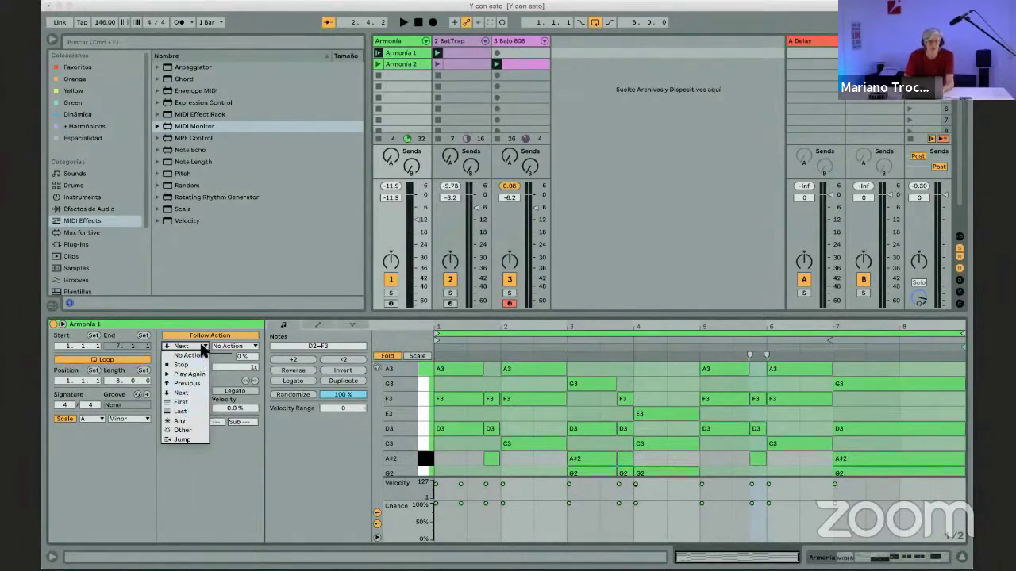
left_click(204, 349)
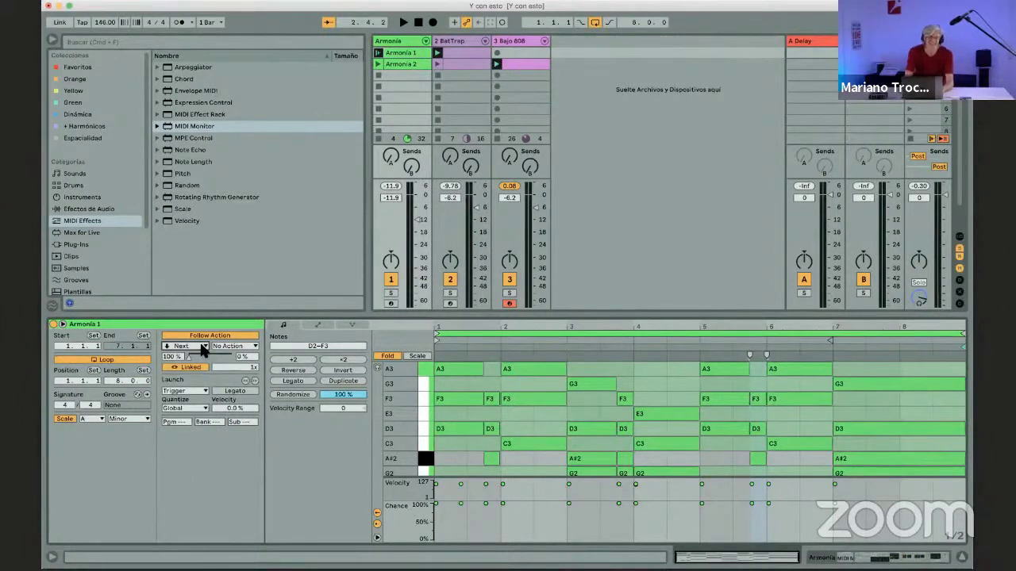
left_click(222, 348)
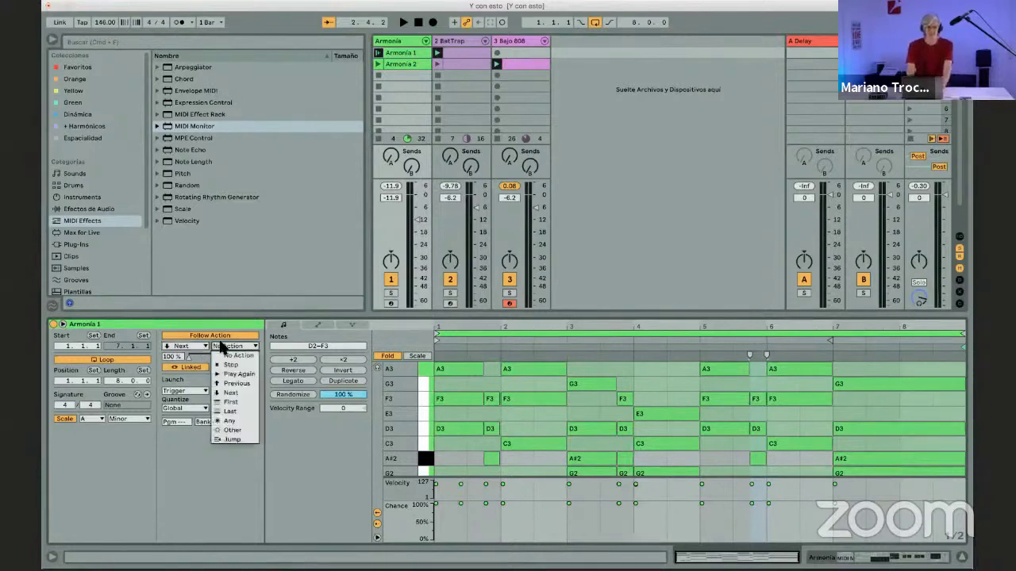
left_click(222, 347)
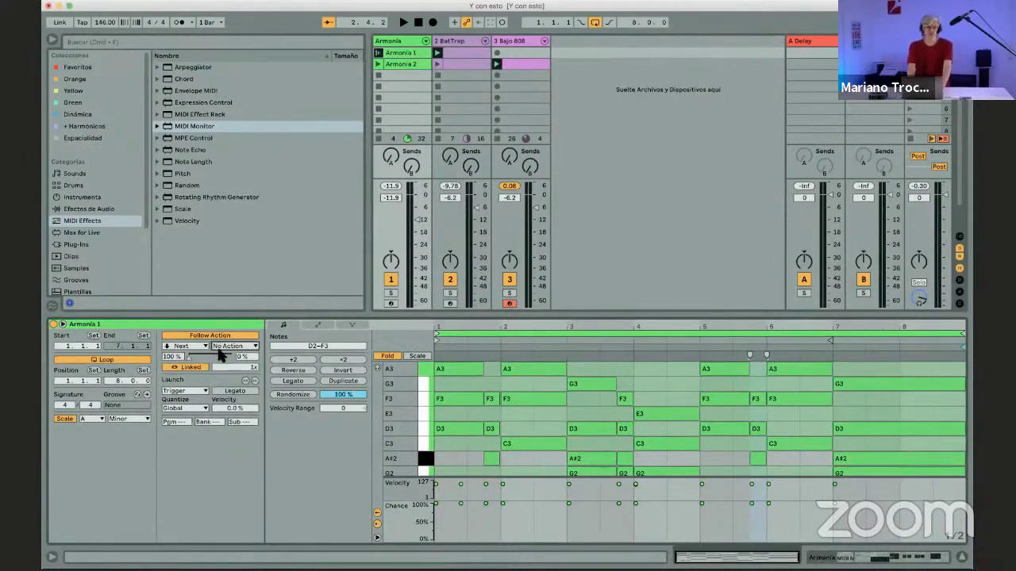
Step: Set Armonía 1's second Follow Action to Previous, trying a 34% / 66% chance split before restoring 100% / 0%
mouse_move(191, 357)
left_mouse_down()
mouse_move(226, 357)
mouse_move(193, 357)
left_mouse_up()
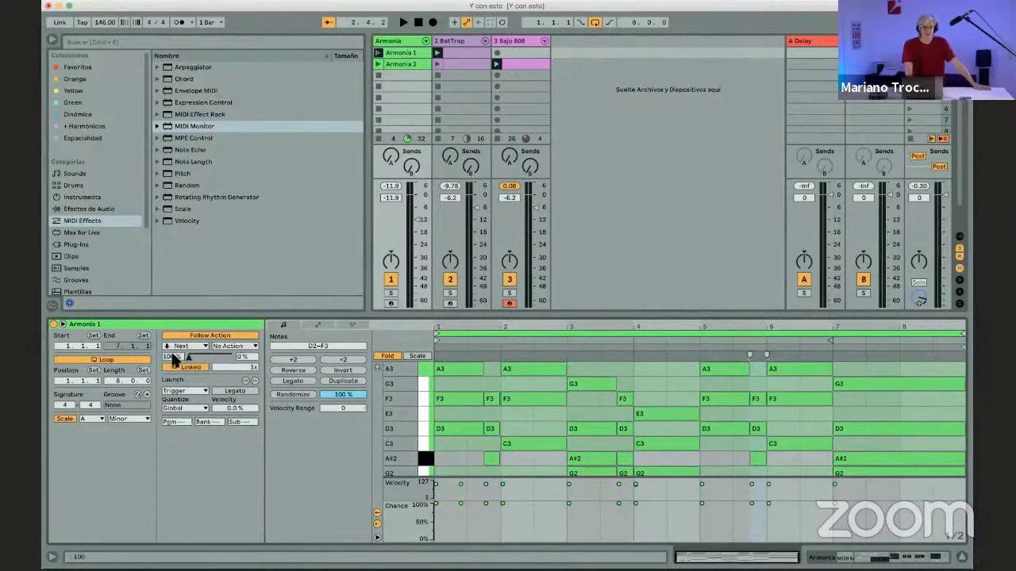
left_click_drag(189, 358, 203, 359)
left_click(229, 350)
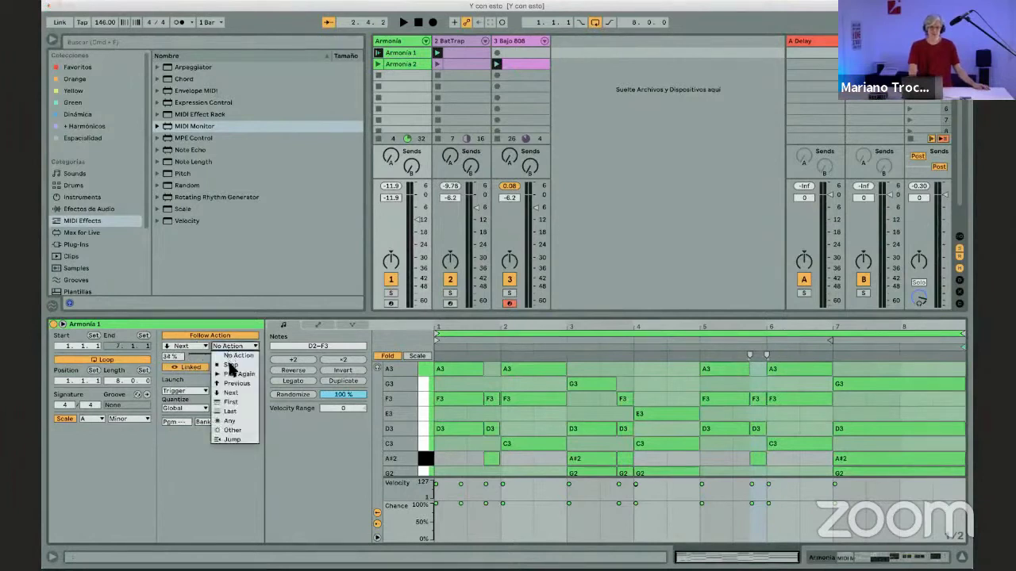
left_click(230, 393)
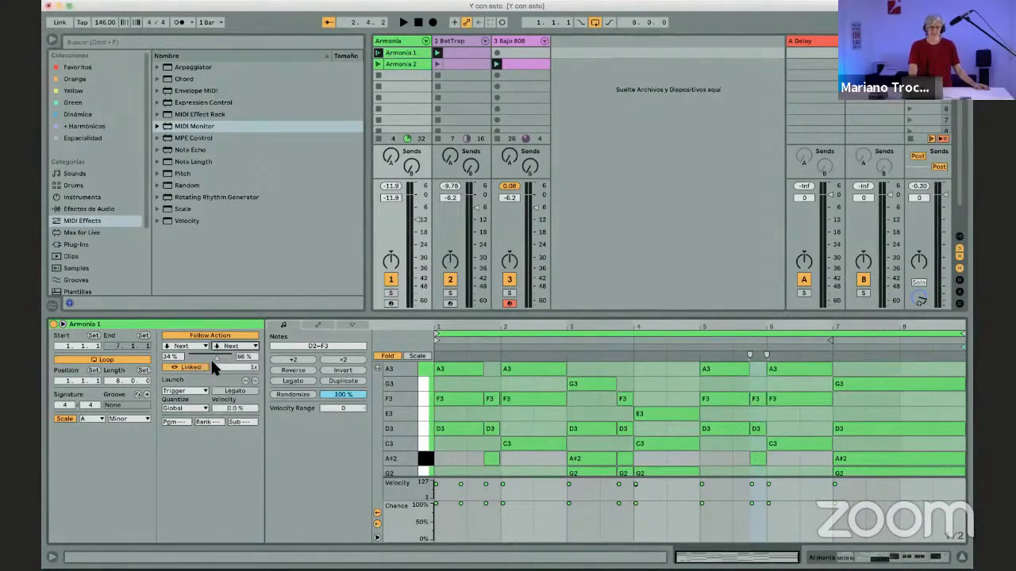
left_click(218, 348)
left_click(218, 363)
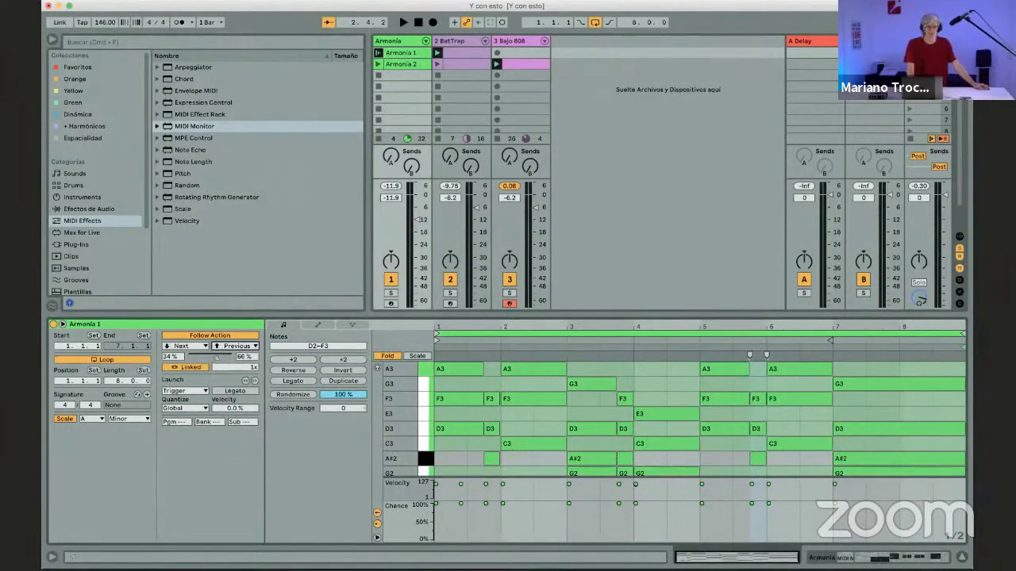
left_click_drag(198, 358, 191, 358)
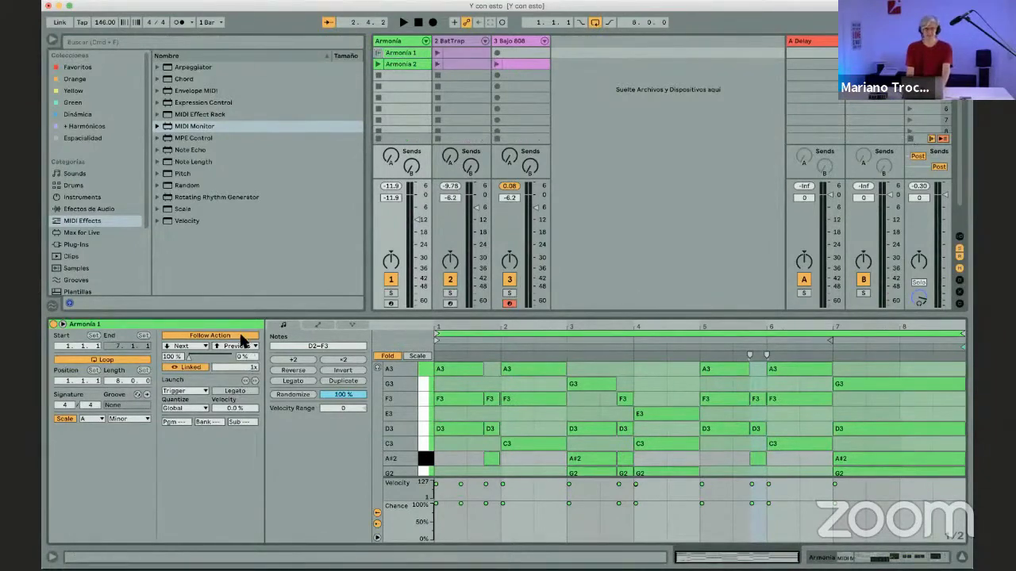
Step: Shrink the detail area, select the first scene, and widen the Master track to show each scene's tempo and time signature
left_click_drag(301, 317, 296, 446)
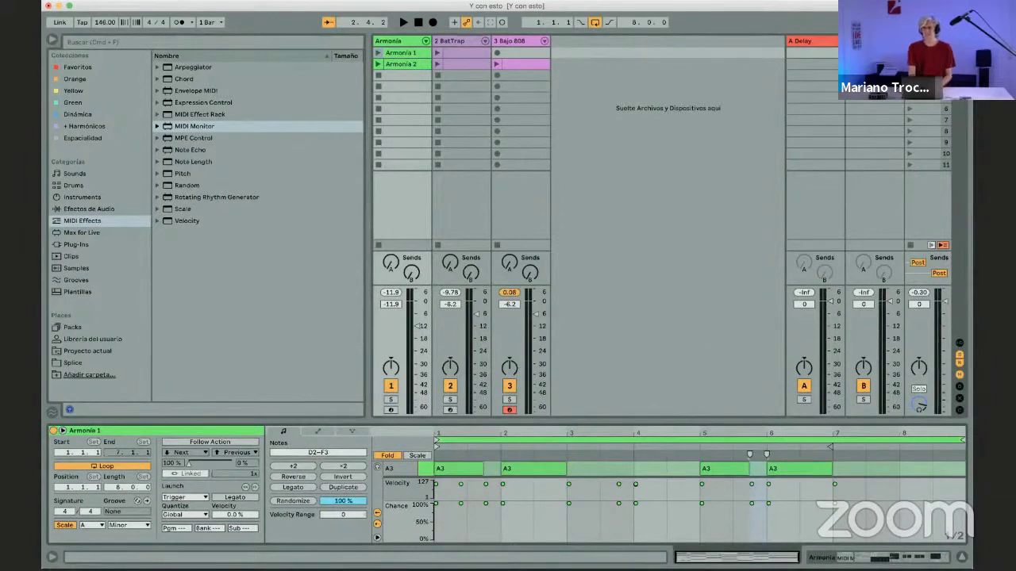
left_click(927, 52)
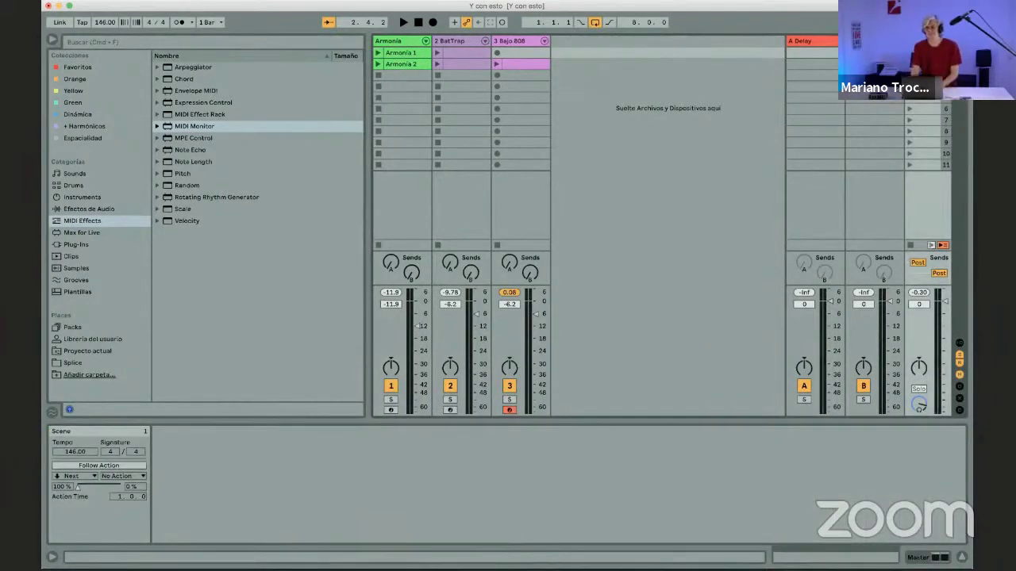
scroll(828, 53, "right", 3)
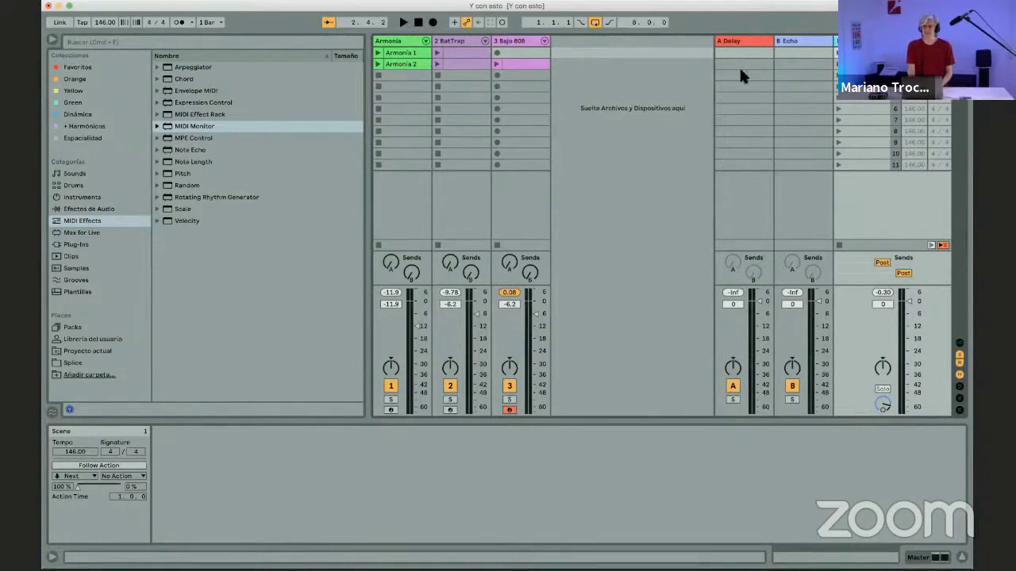
Step: Enable the first scene's Follow Action with an Action Time of 1 bar, and launch the scene briefly to test it
left_click(75, 466)
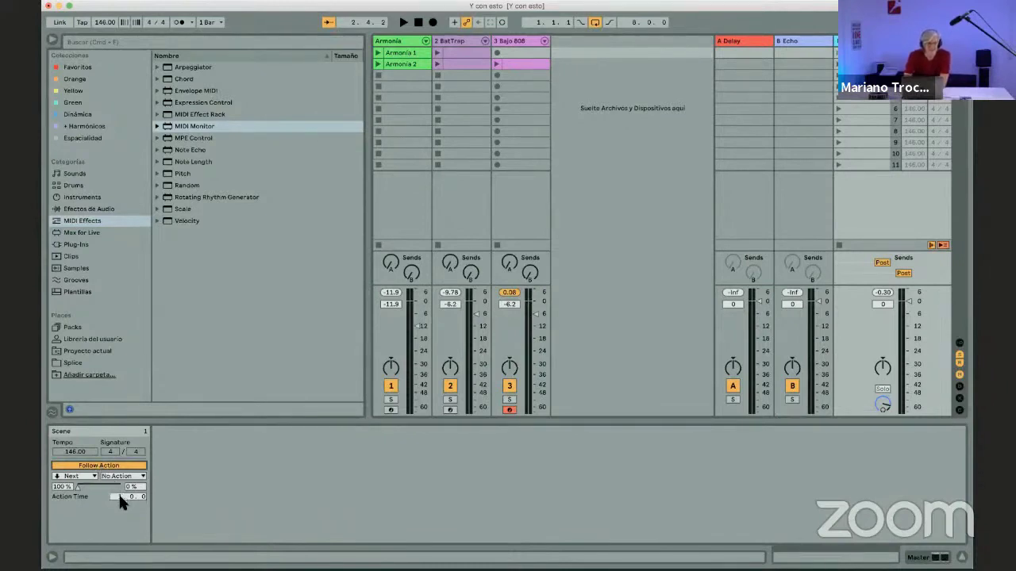
type("1")
key("Return")
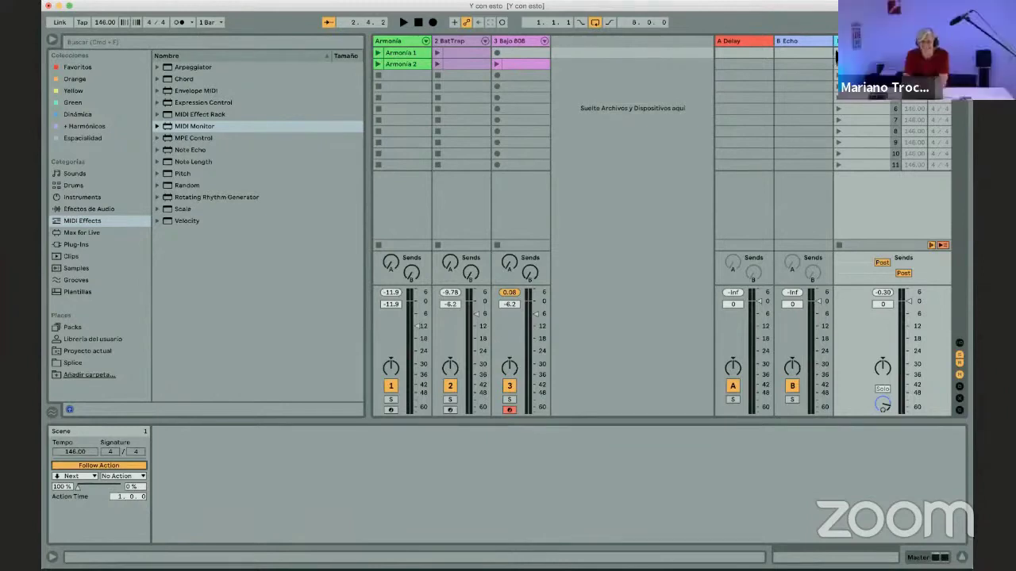
left_click(838, 52)
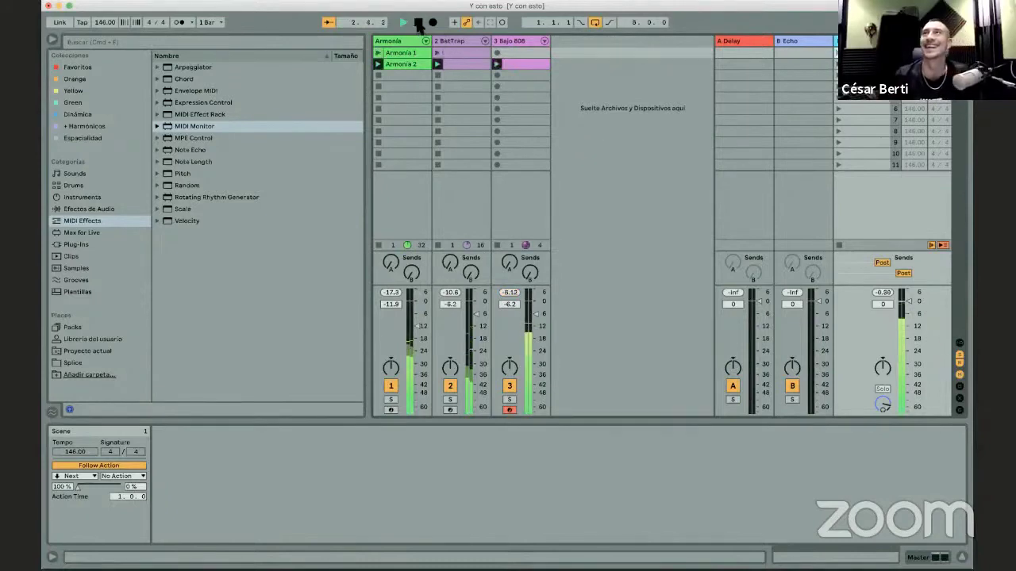
key("space")
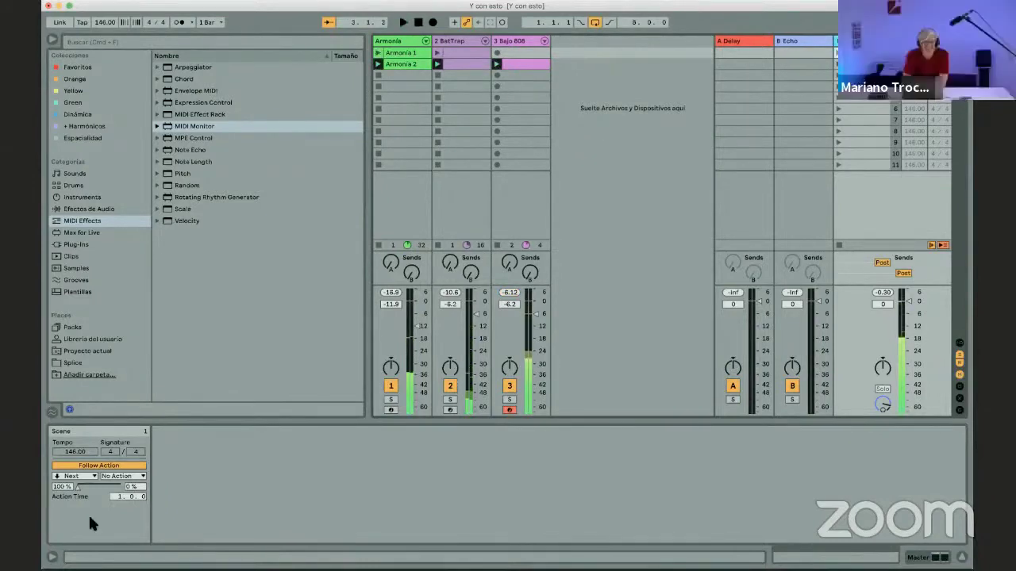
Step: Turn off the first scene's Follow Action and hide the browser
left_click(101, 468)
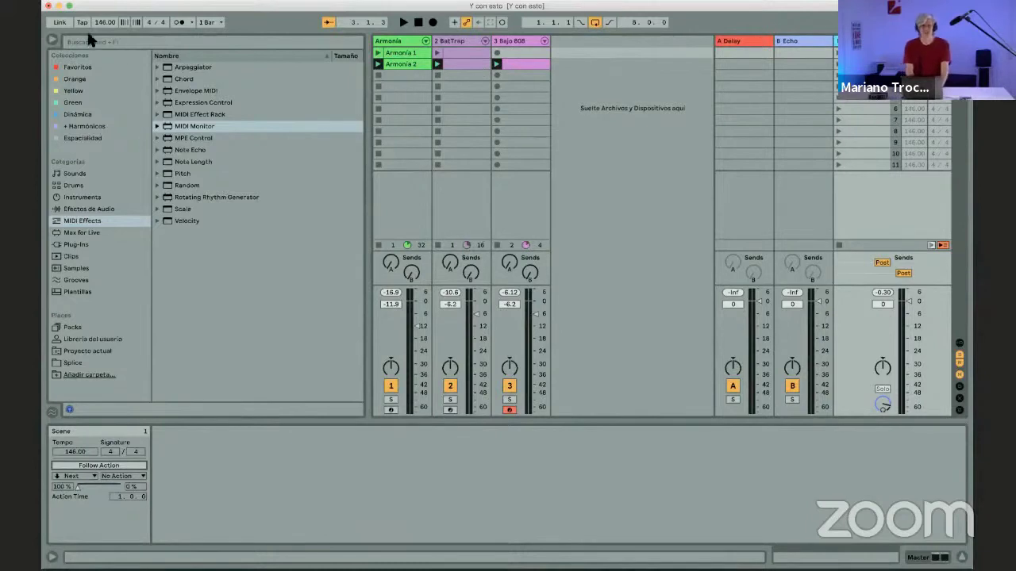
left_click(52, 39)
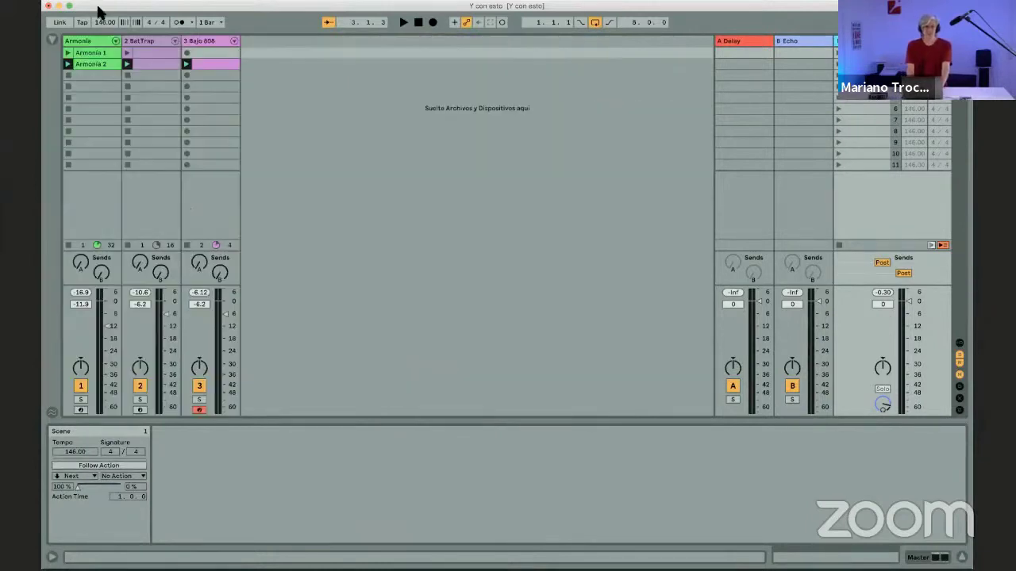